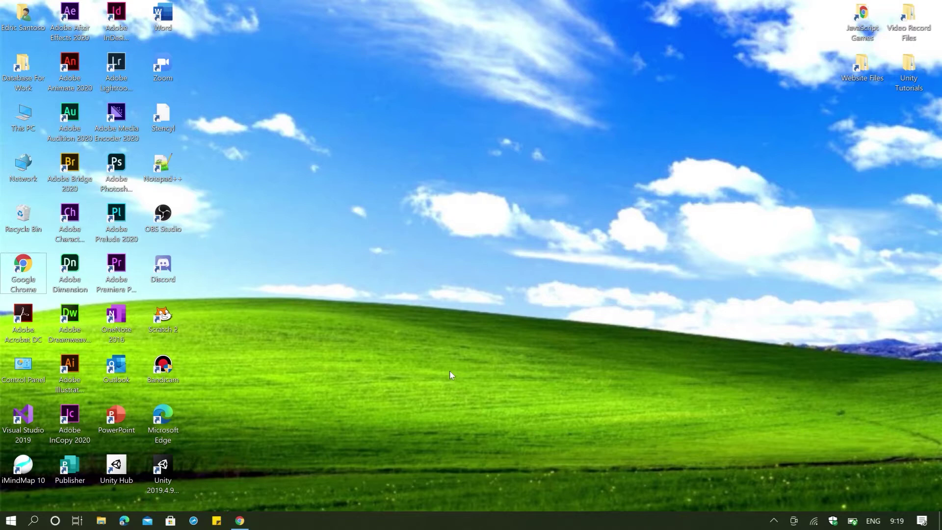
# Launch Adobe Illustrator, and in Chrome search Google for "piskel online"
pyautogui.click(68, 370)
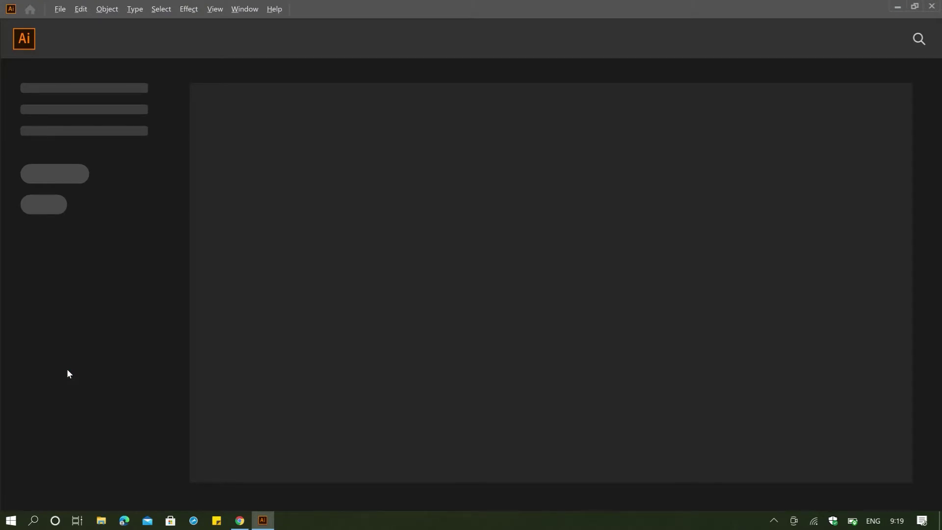
pyautogui.hotkey('alt', 'Tab')
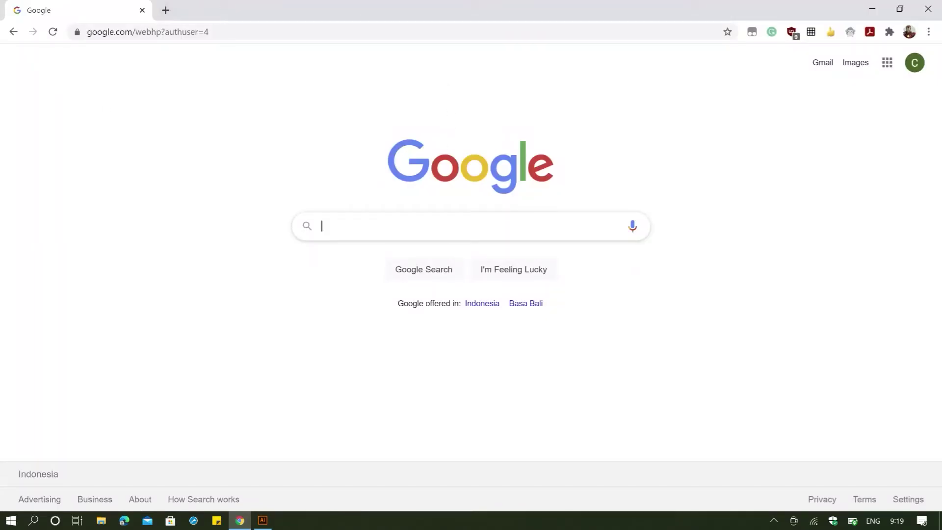
pyautogui.write('~pio')
pyautogui.press('BackSpace')
pyautogui.write('iskel online')
pyautogui.press('Return')
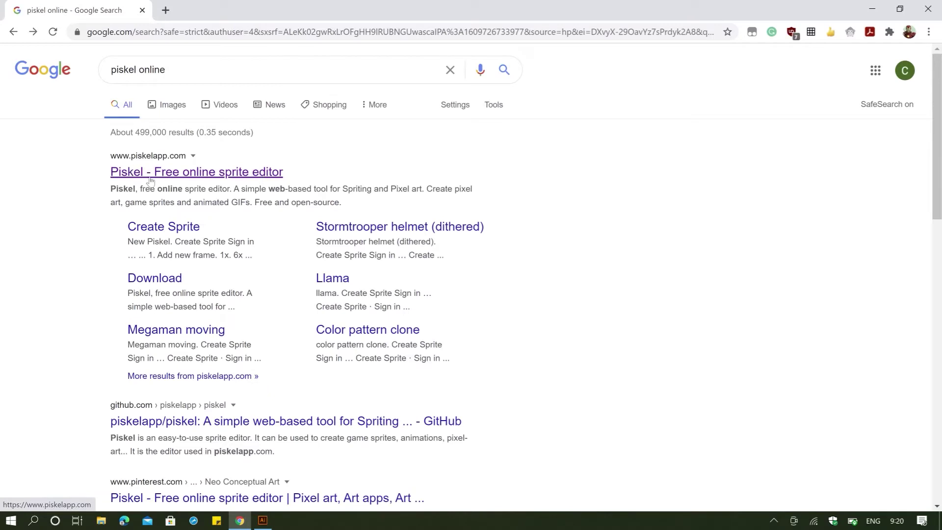
# Create a new sprite on the Piskel website and set its animation preview speed to 6 FPS
pyautogui.click(214, 177)
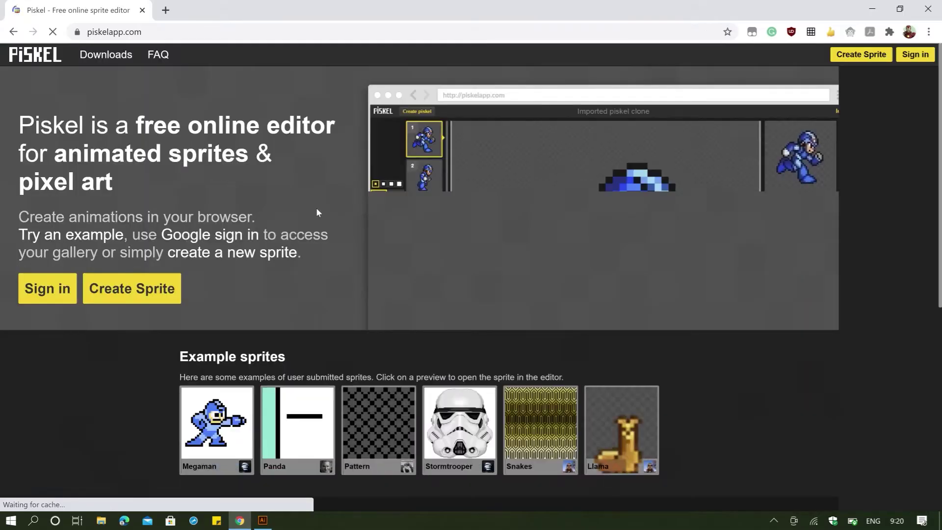
pyautogui.scroll(-3, 249, 321)
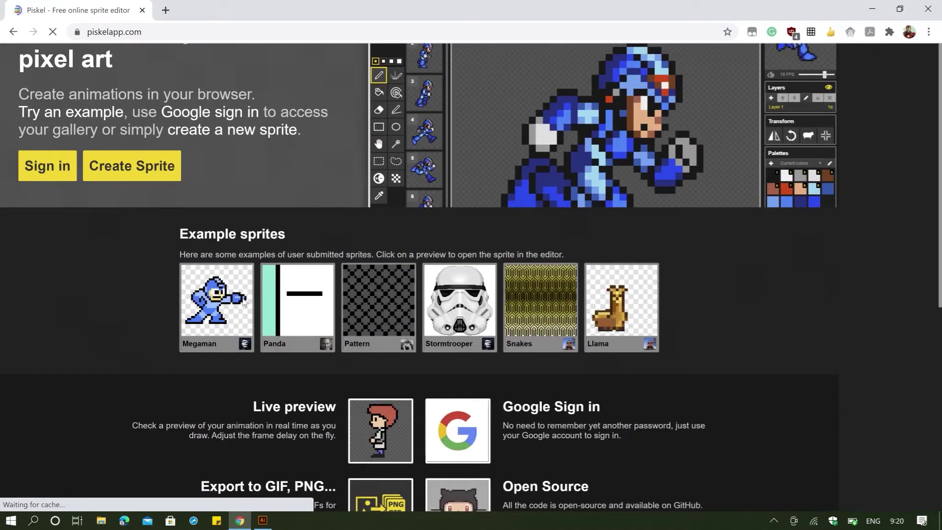
pyautogui.scroll(3, 788, 197)
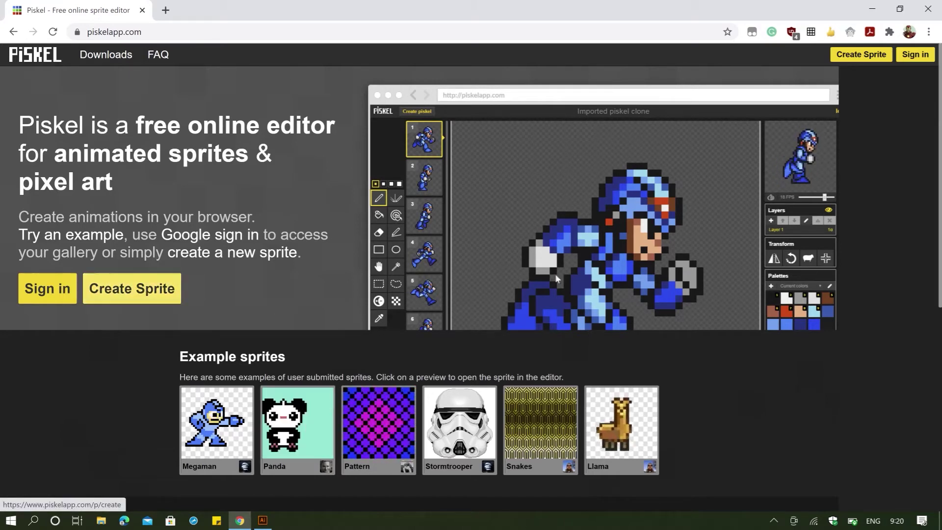
pyautogui.click(154, 298)
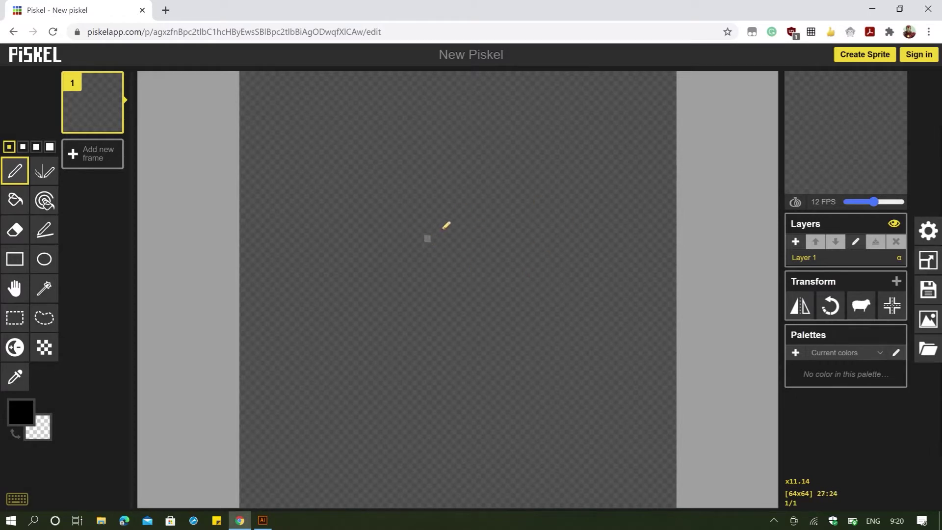
pyautogui.moveTo(873, 202); pyautogui.dragTo(859, 208)
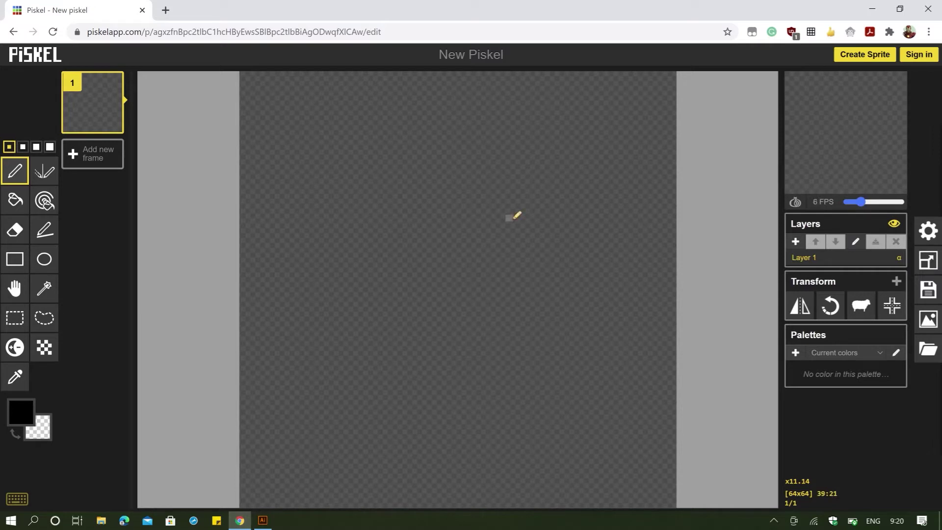
# Switch to Illustrator and create a 16 × 16 px document named "Mushroom PixelArt"
pyautogui.hotkey('alt', 'Tab')
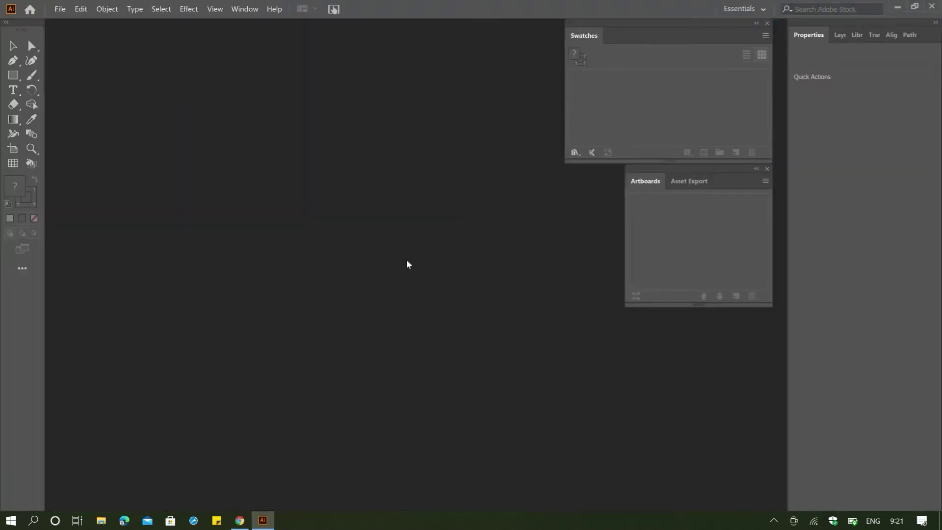
pyautogui.click(59, 9)
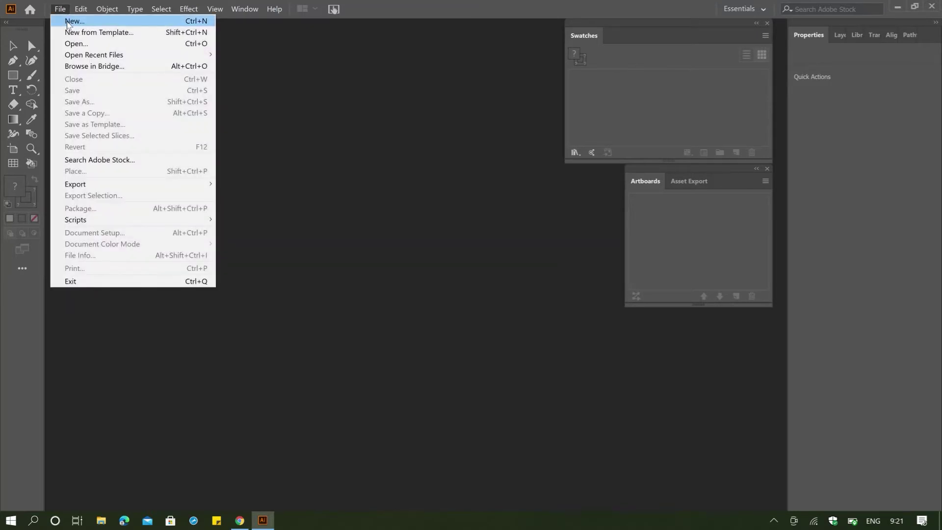
pyautogui.click(66, 21)
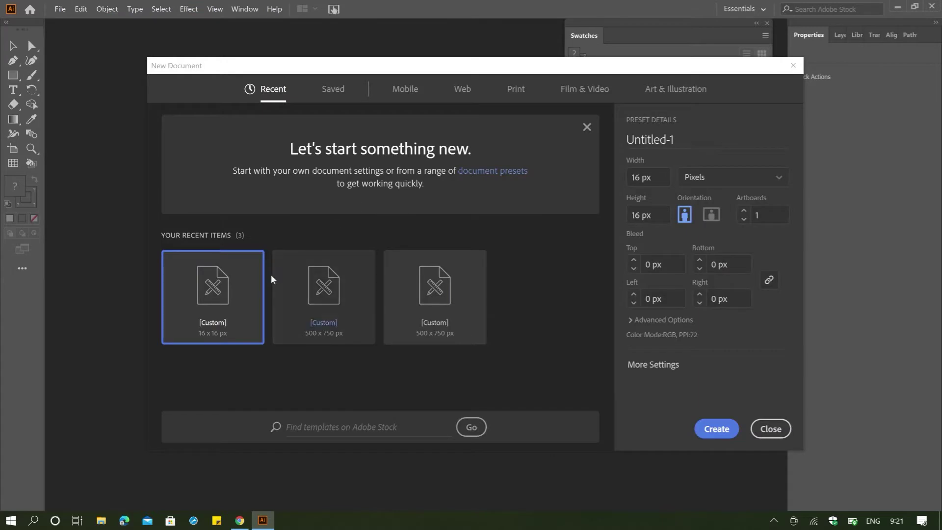
pyautogui.moveTo(674, 139); pyautogui.dragTo(627, 139)
pyautogui.press('Tab')
pyautogui.press('Tab')
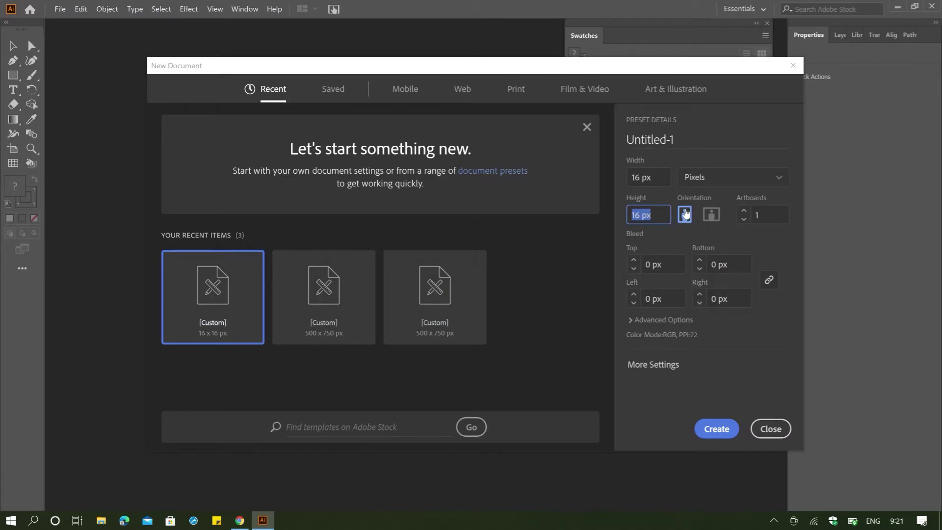
pyautogui.moveTo(688, 141); pyautogui.dragTo(539, 140)
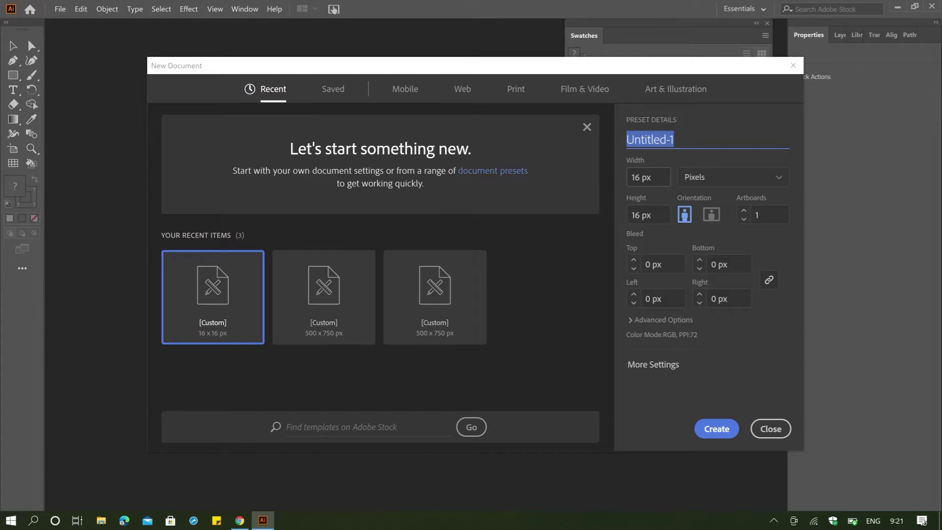
pyautogui.write('Mushroom ')
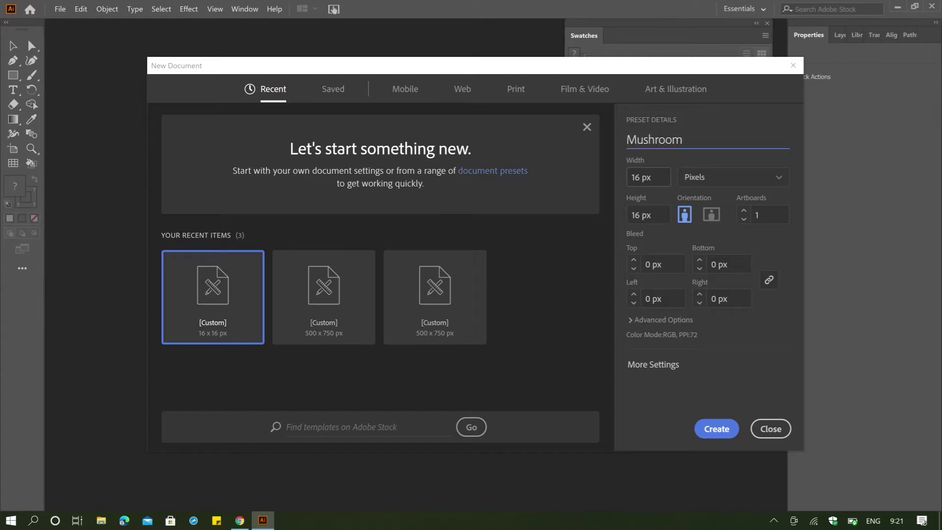
pyautogui.write('PixelArt')
pyautogui.press('Return')
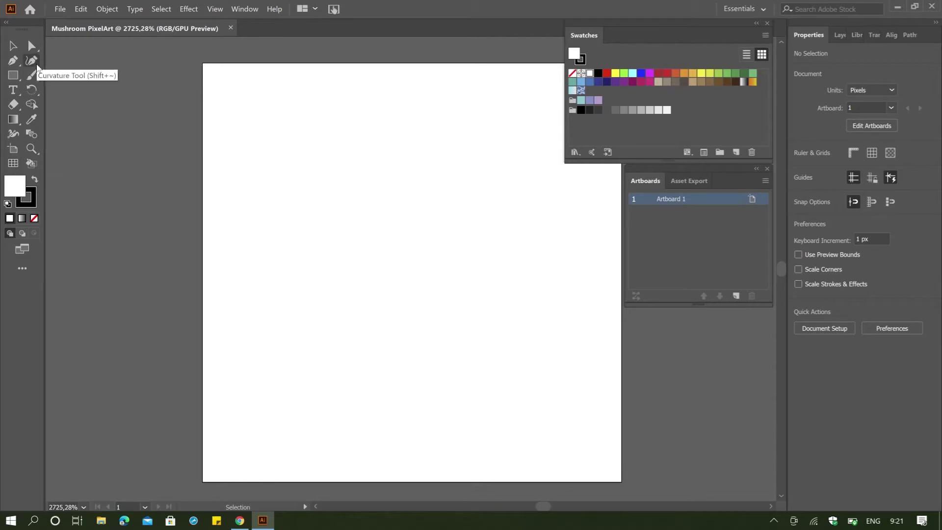
pyautogui.click(23, 268)
pyautogui.scroll(-10, 116, 162)
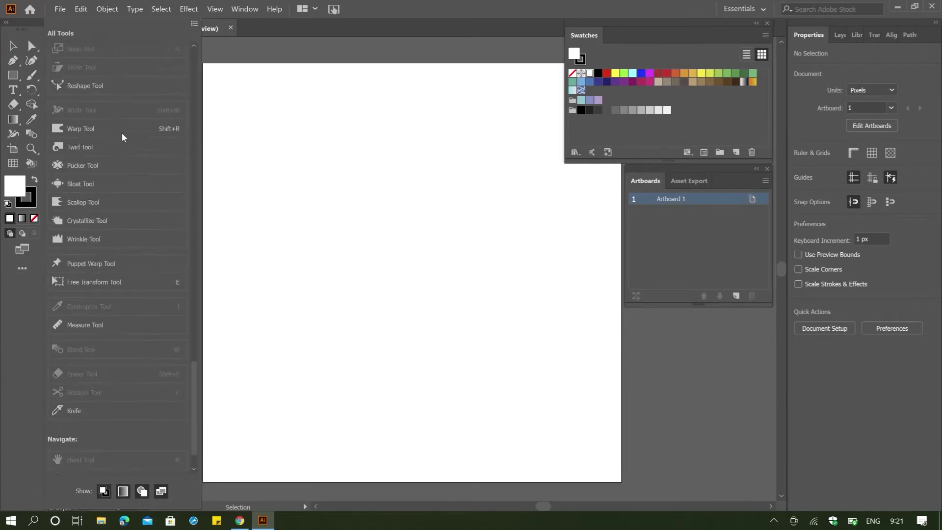
pyautogui.scroll(-2, 121, 136)
pyautogui.click(288, 237)
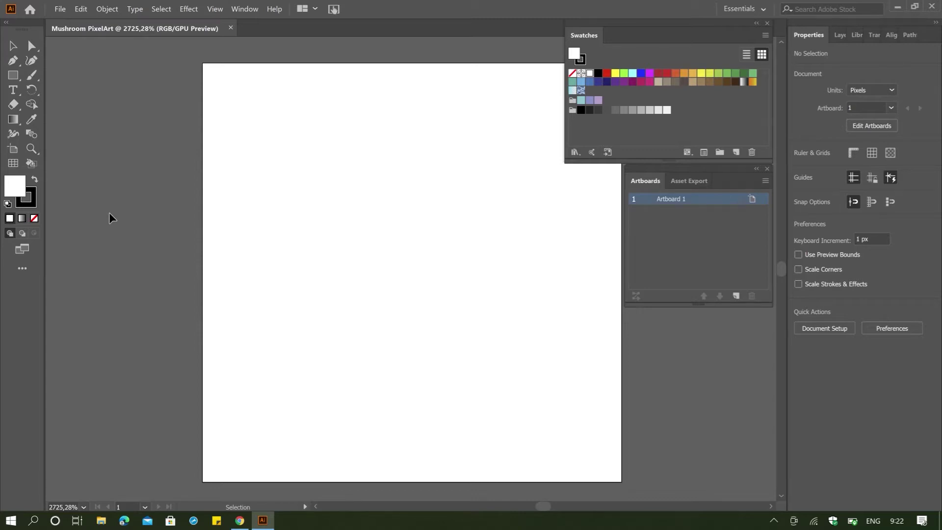
pyautogui.click(31, 45)
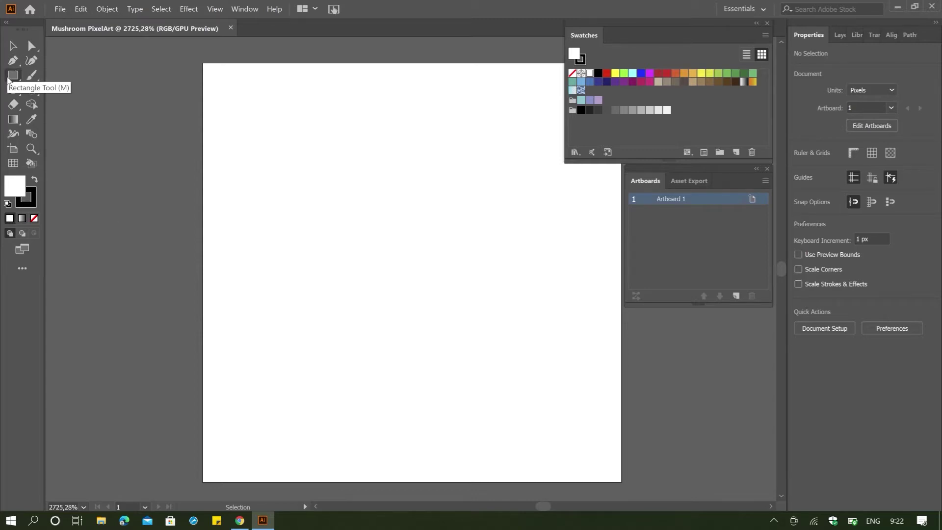
pyautogui.moveTo(13, 81); pyautogui.dragTo(98, 212)
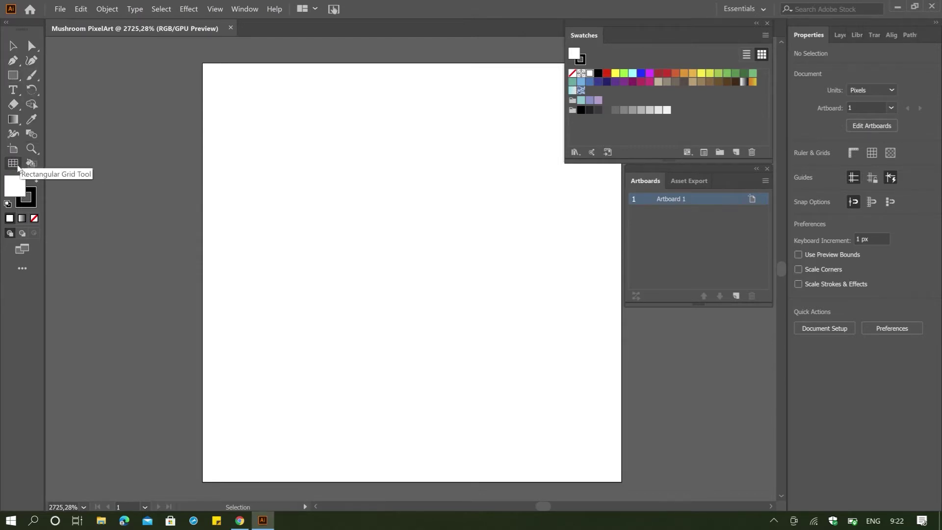
# Create a rectangular grid 16 px wide and 16 px high with 16 horizontal and 16 vertical dividers
pyautogui.click(19, 165)
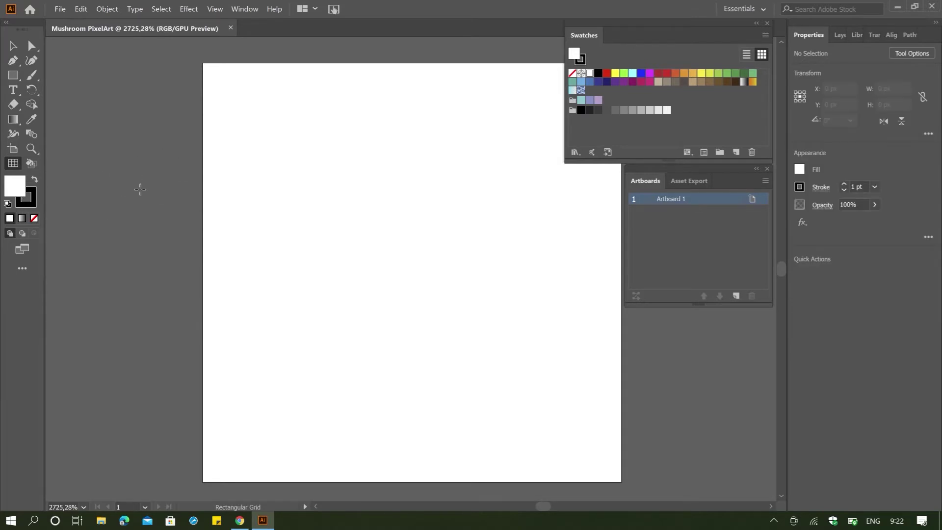
pyautogui.click(140, 190)
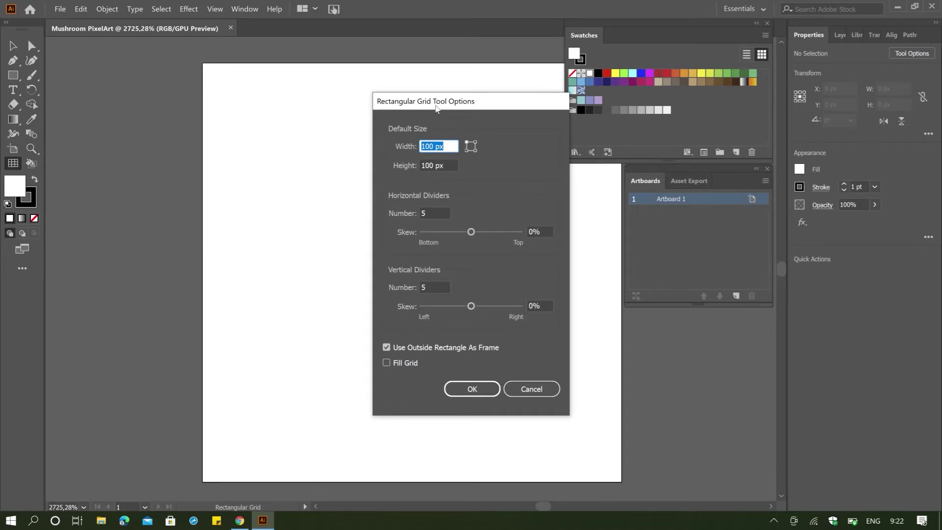
pyautogui.moveTo(434, 105); pyautogui.dragTo(408, 92)
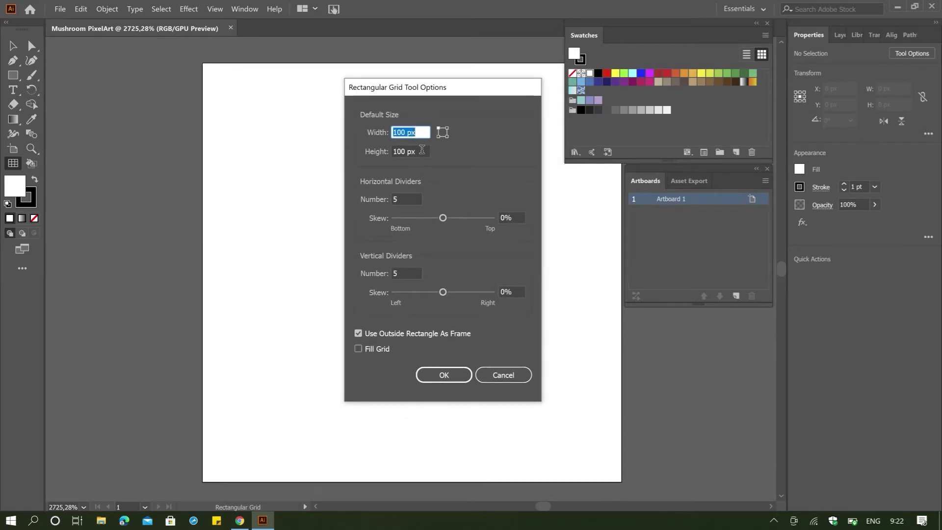
pyautogui.write('16')
pyautogui.press('Tab')
pyautogui.write('1')
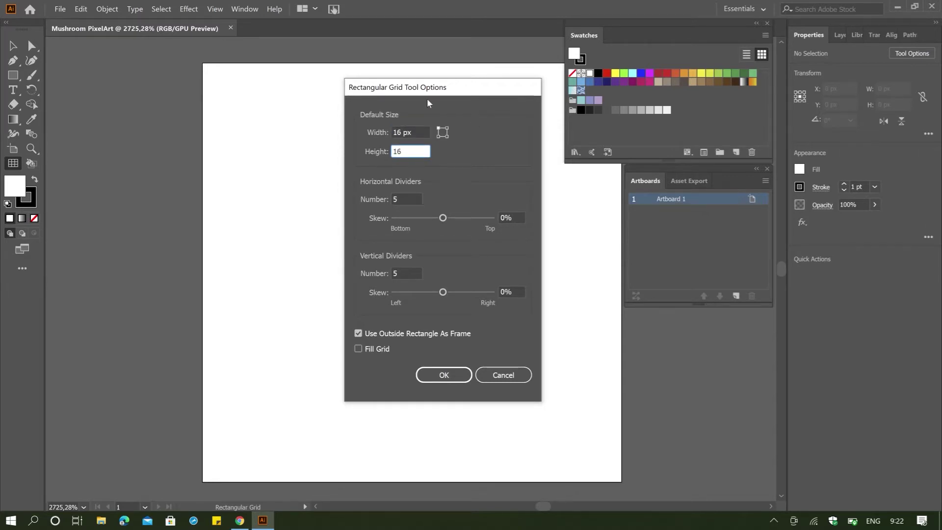
pyautogui.write('6')
pyautogui.click(404, 200)
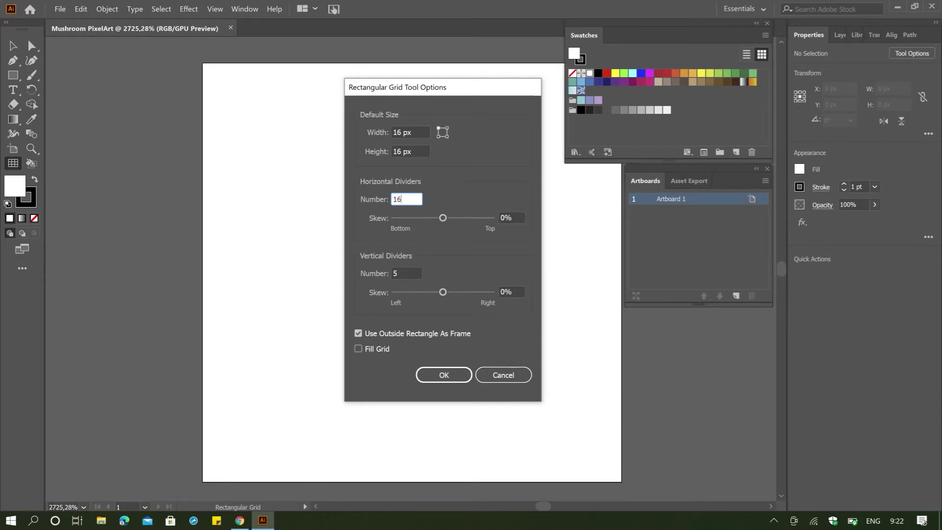
pyautogui.click(414, 273)
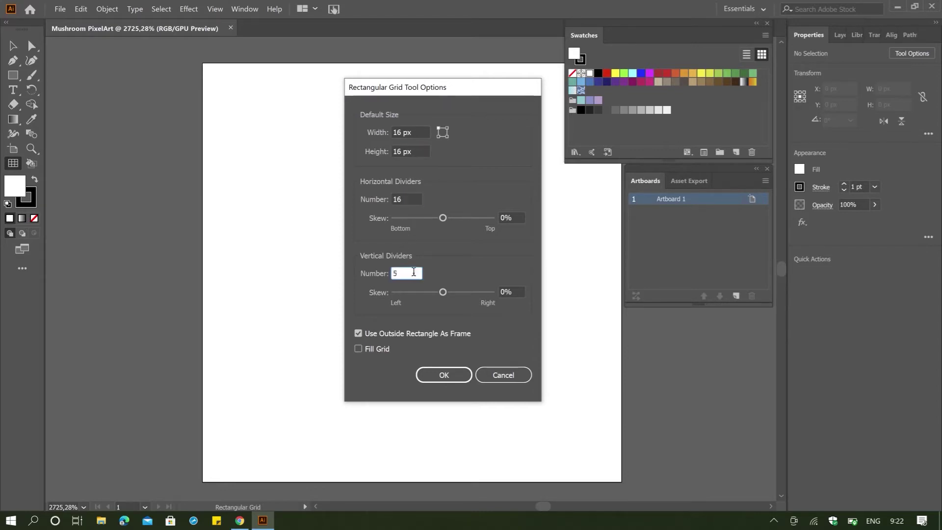
pyautogui.press('BackSpace')
pyautogui.write('16')
pyautogui.click(430, 373)
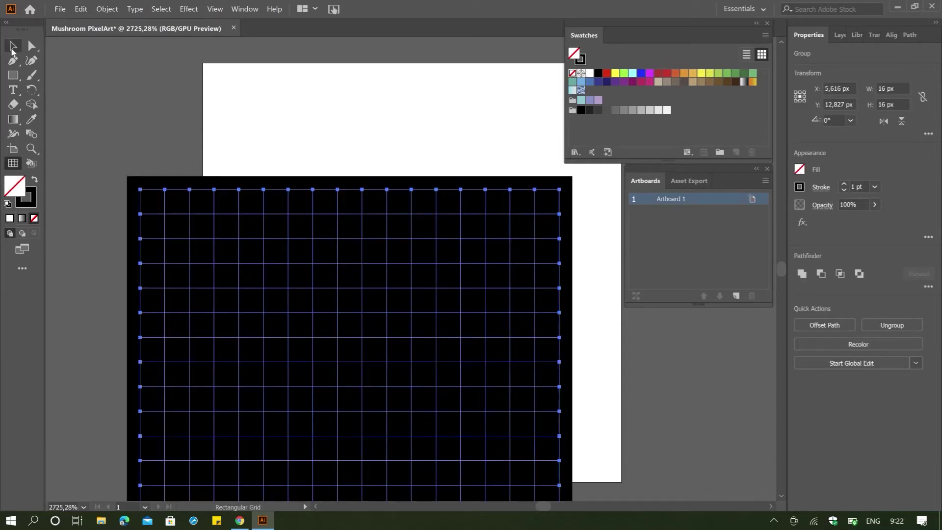
# Move the grid so that it exactly covers the artboard, centred at X 8 px, Y 8 px
pyautogui.press('v')
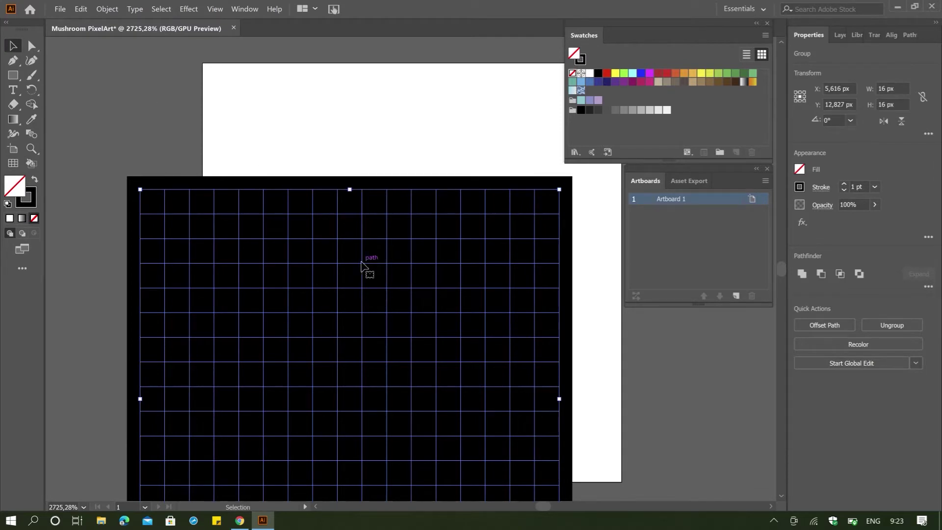
pyautogui.moveTo(358, 258); pyautogui.dragTo(386, 229)
pyautogui.moveTo(369, 192); pyautogui.dragTo(434, 68)
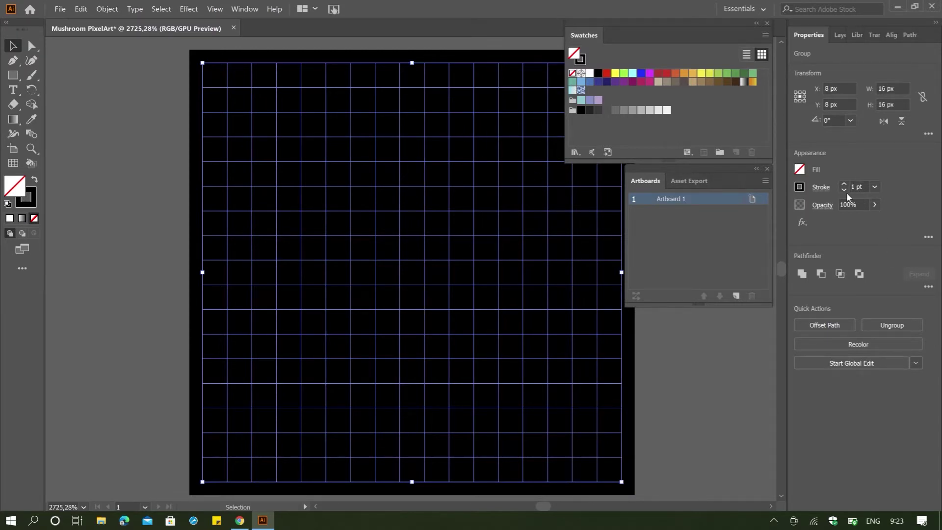
pyautogui.click(704, 384)
pyautogui.click(548, 362)
pyautogui.click(844, 190)
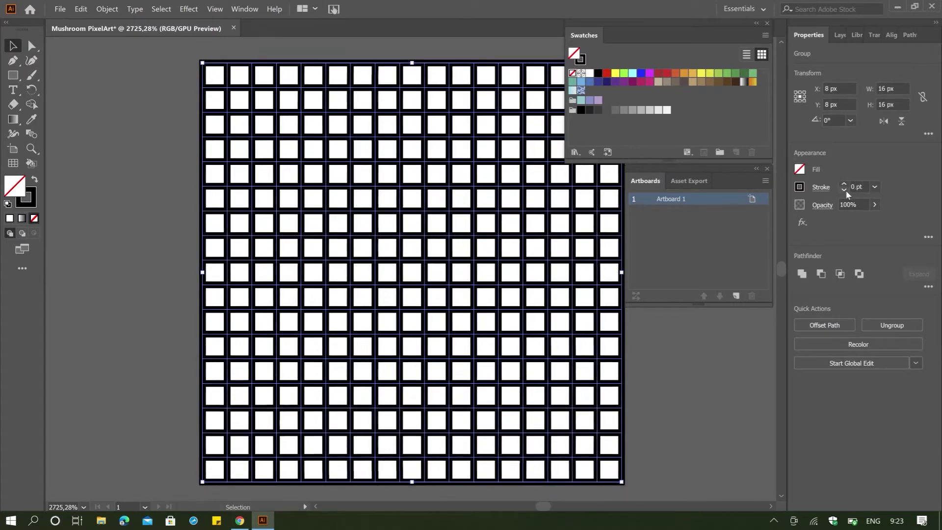
pyautogui.click(722, 349)
pyautogui.click(499, 340)
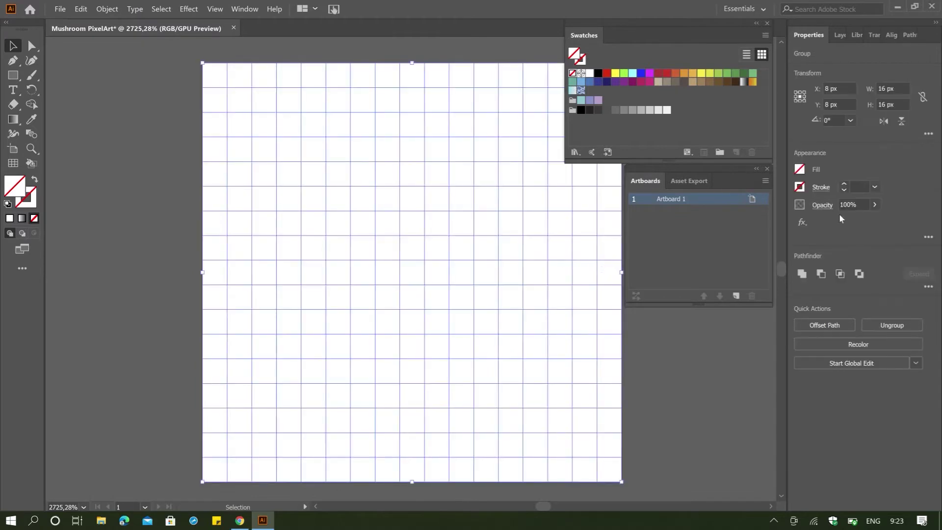
# Set the grid's stroke weight to 0.05 pt and deselect the grid
pyautogui.click(846, 190)
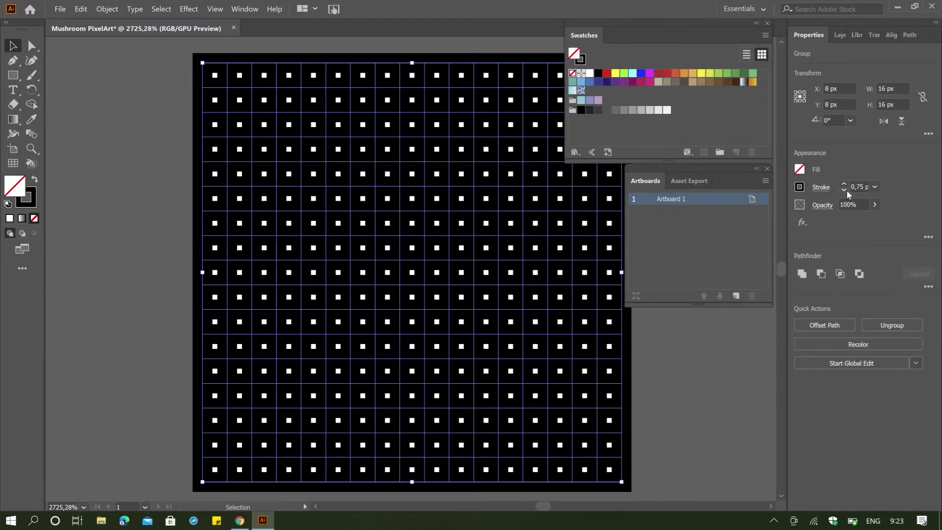
pyautogui.click(845, 190)
pyautogui.click(845, 190)
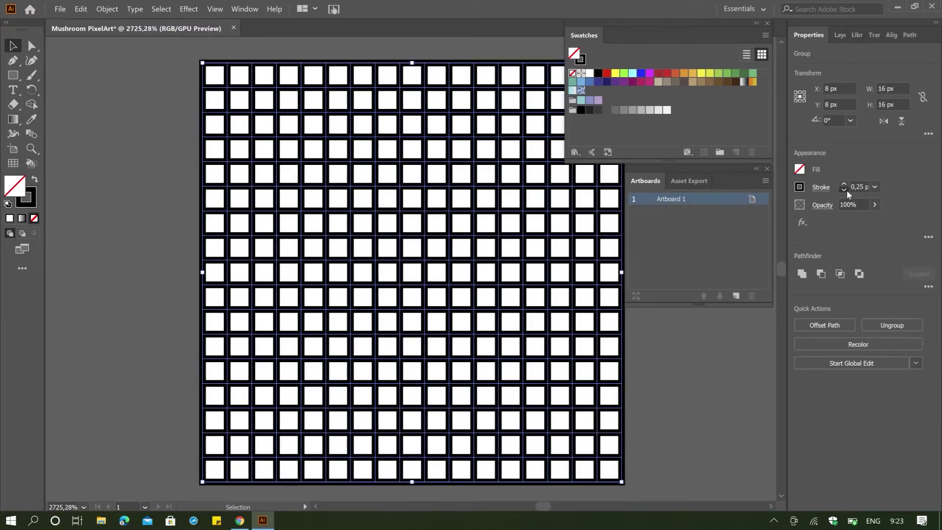
pyautogui.click(846, 190)
pyautogui.hotkey('ctrl', 'z')
pyautogui.press('BackSpace')
pyautogui.press('BackSpace')
pyautogui.write('05')
pyautogui.press('Return')
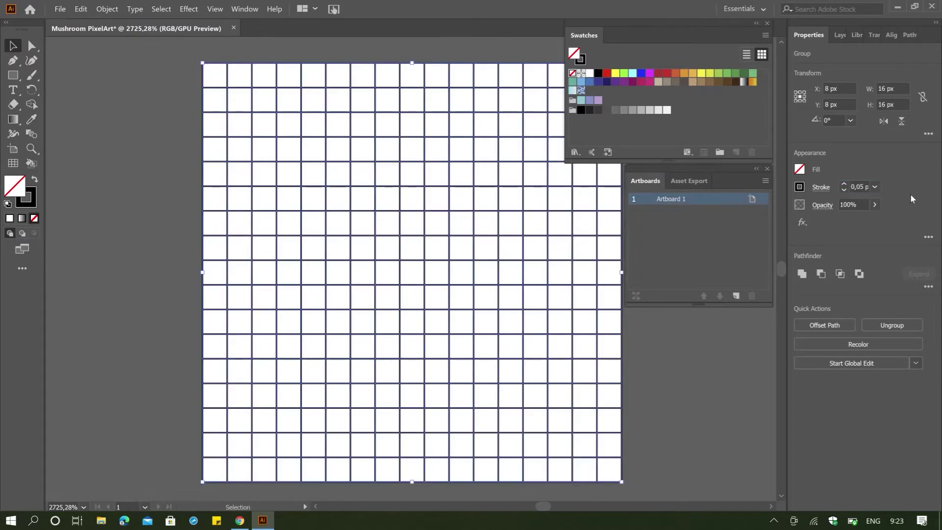
pyautogui.click(706, 399)
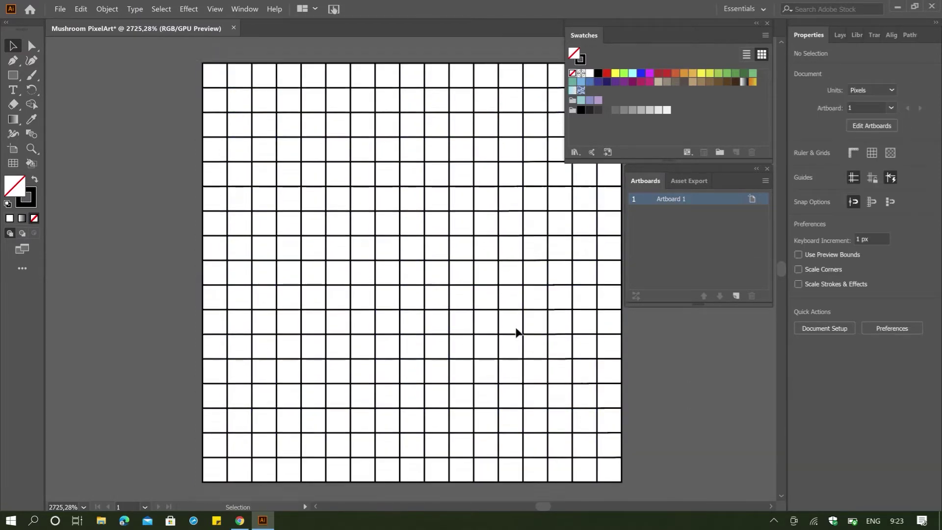
pyautogui.scroll(1, 517, 331)
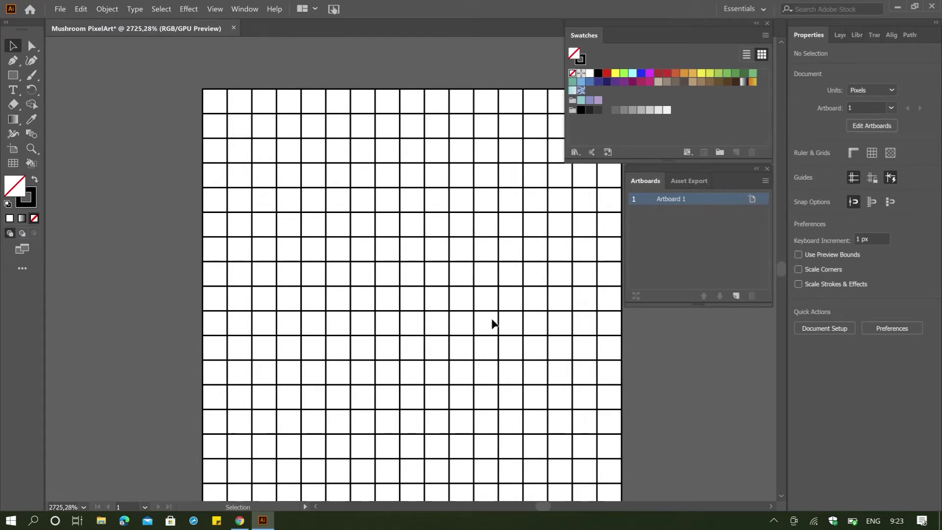
# Select the grid and convert it into a Live Paint group using the Live Paint Bucket with a black fill
pyautogui.scroll(-1, 493, 324)
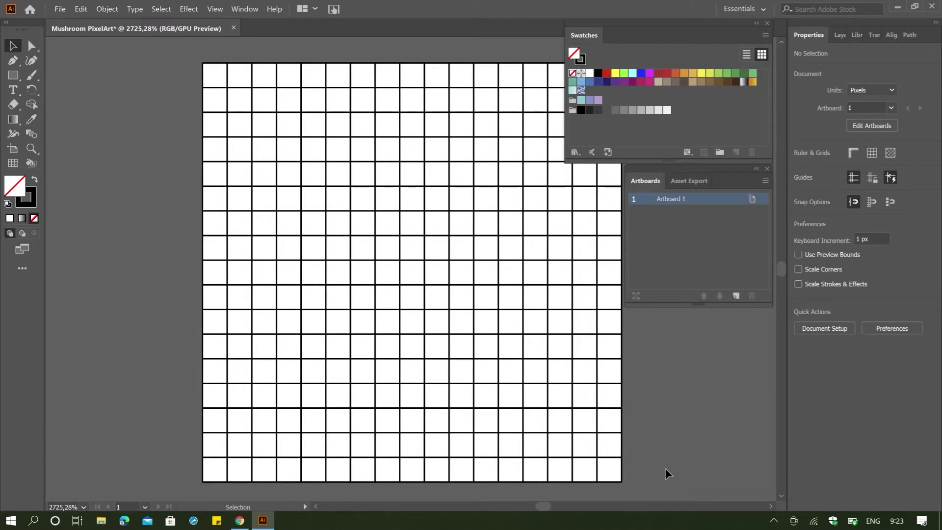
pyautogui.click(31, 163)
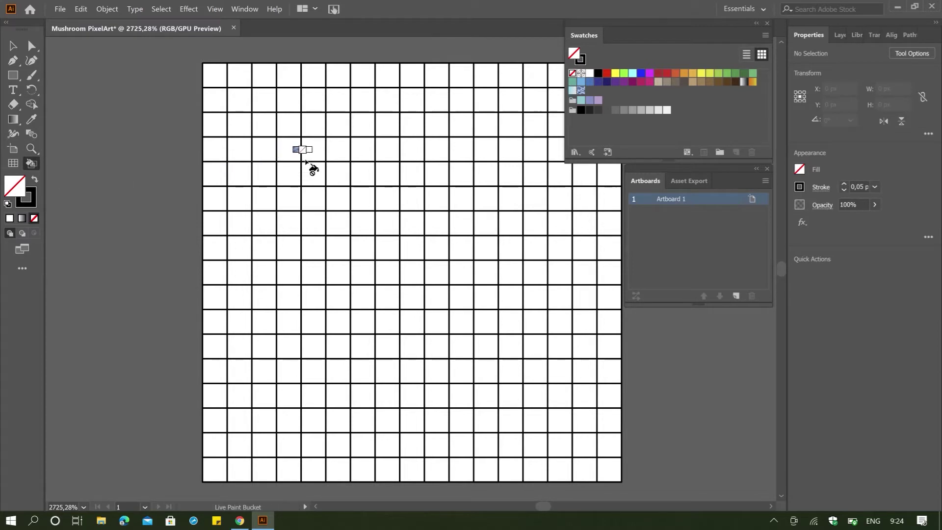
pyautogui.click(13, 46)
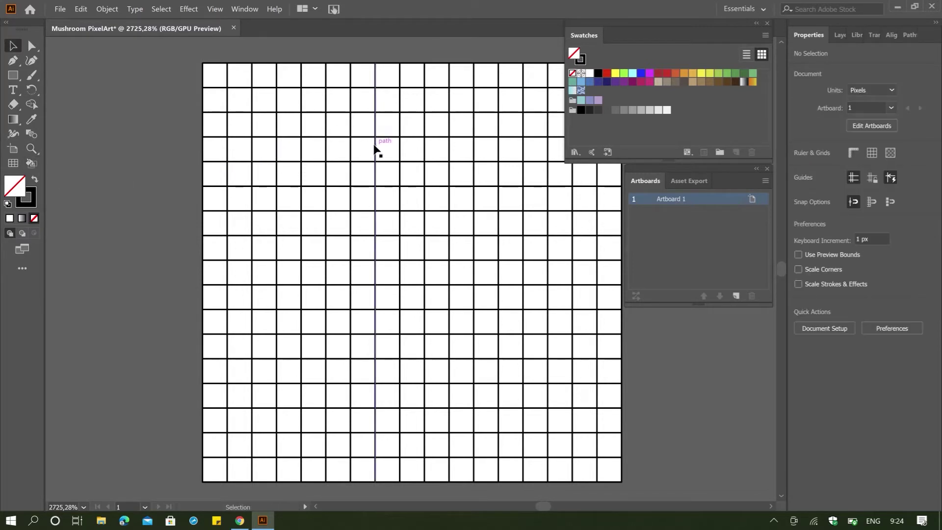
pyautogui.click(374, 145)
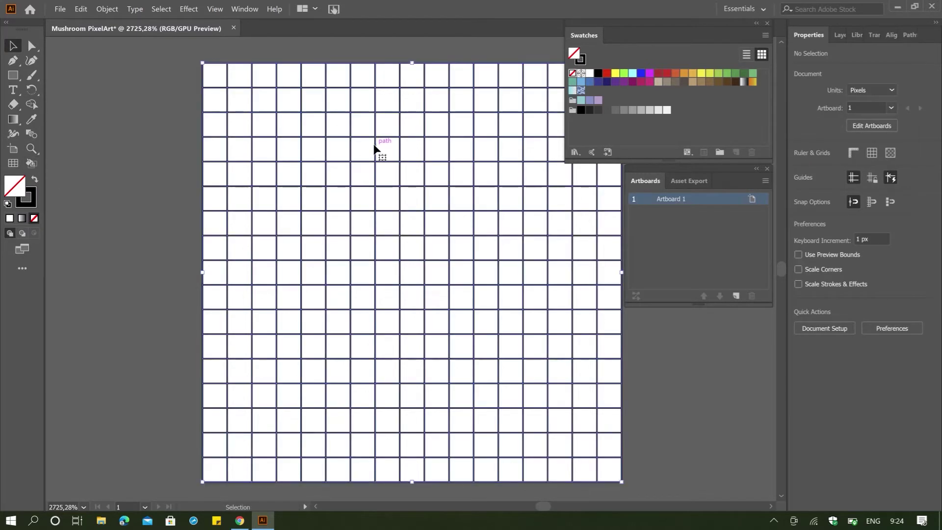
pyautogui.click(31, 164)
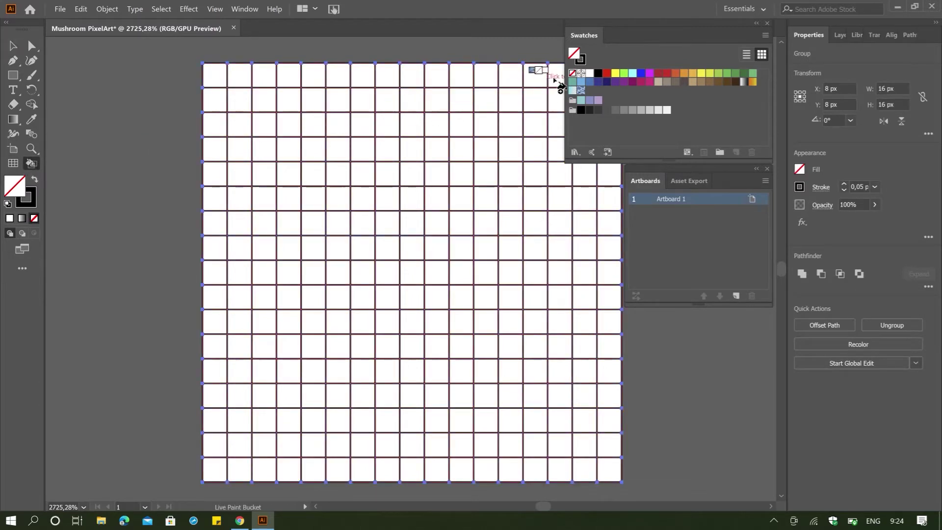
pyautogui.click(599, 74)
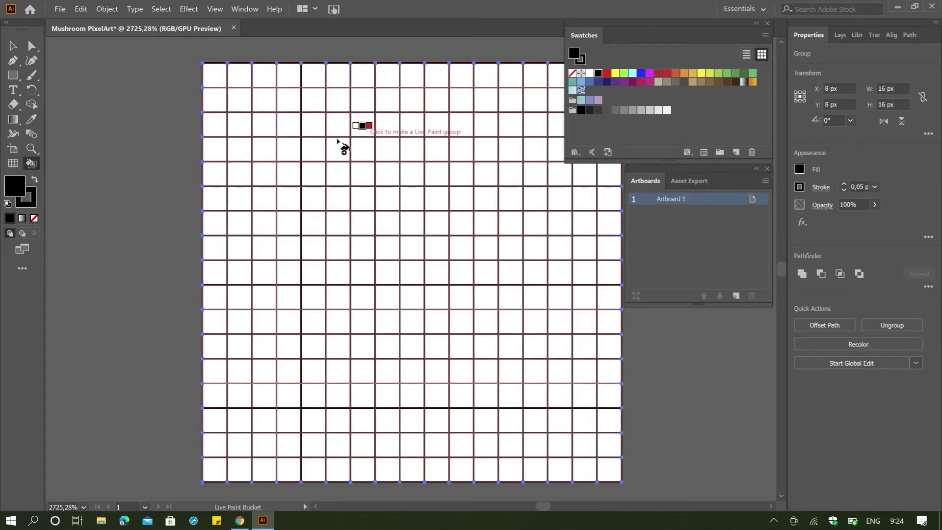
pyautogui.click(338, 178)
# Test the Live Paint Bucket by filling several cells from row 5 downward in black, and clear them with no fill
pyautogui.moveTo(374, 176); pyautogui.dragTo(485, 175)
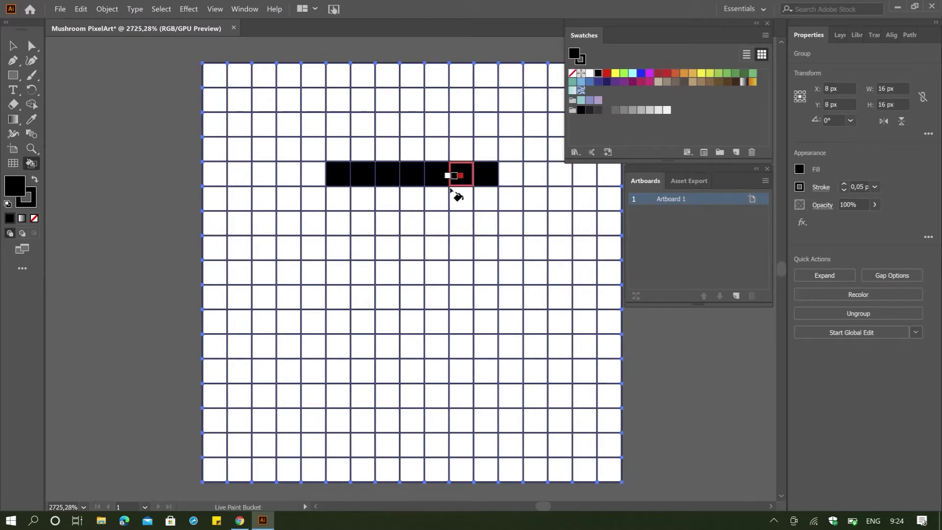
pyautogui.moveTo(382, 206); pyautogui.dragTo(464, 201)
pyautogui.moveTo(387, 248)
pyautogui.mouseDown()
pyautogui.moveTo(458, 254)
pyautogui.moveTo(363, 270)
pyautogui.mouseUp()
pyautogui.click(572, 74)
pyautogui.moveTo(338, 174)
pyautogui.mouseDown()
pyautogui.moveTo(368, 269)
pyautogui.moveTo(368, 200)
pyautogui.moveTo(470, 187)
pyautogui.mouseUp()
# Paint columns 4 to 12 of the top row black, plus columns 2 to 6 and 12 to 16 of row 5
pyautogui.click(598, 73)
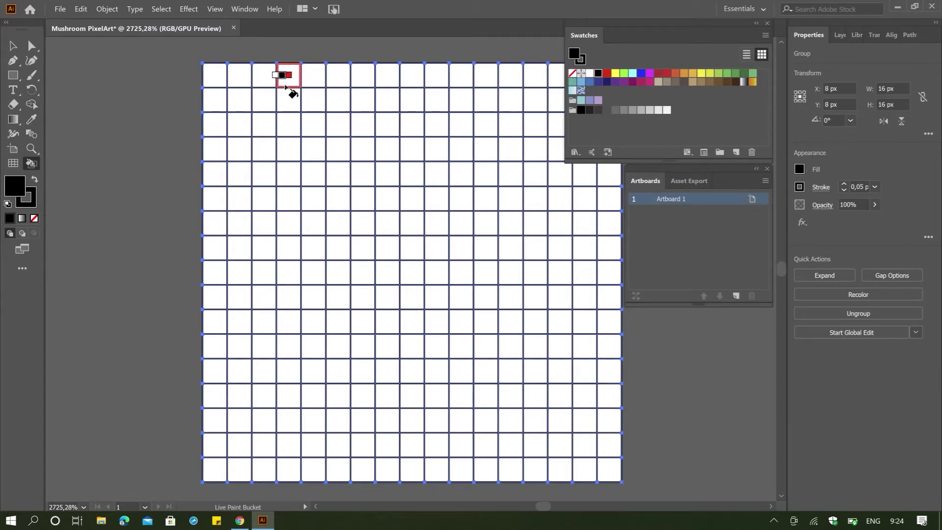
pyautogui.moveTo(283, 81)
pyautogui.mouseDown()
pyautogui.moveTo(461, 77)
pyautogui.moveTo(419, 79)
pyautogui.mouseUp()
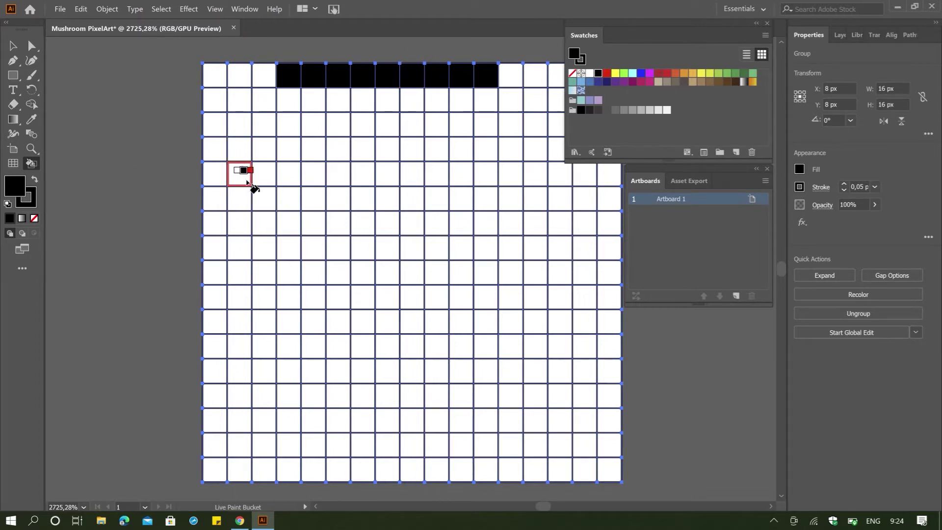
pyautogui.moveTo(318, 174)
pyautogui.mouseDown()
pyautogui.moveTo(246, 174)
pyautogui.moveTo(346, 174)
pyautogui.mouseUp()
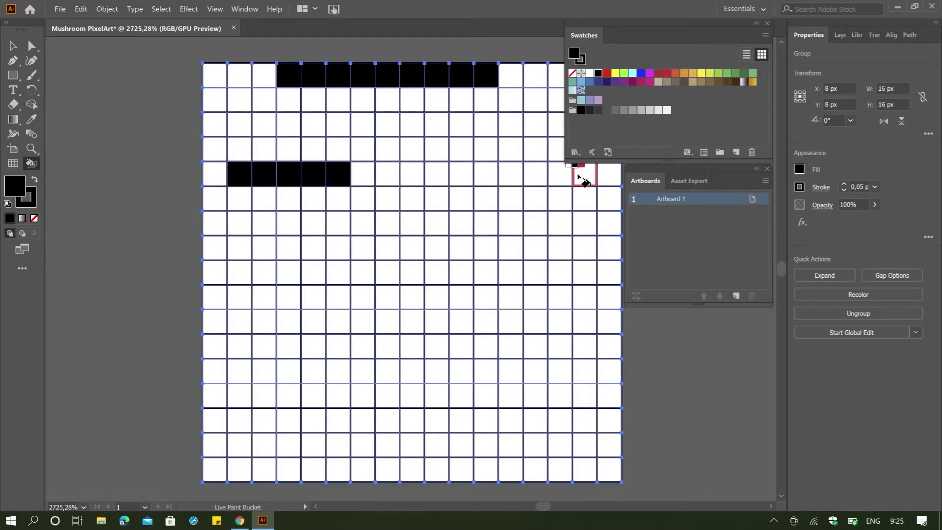
pyautogui.moveTo(591, 179); pyautogui.dragTo(493, 181)
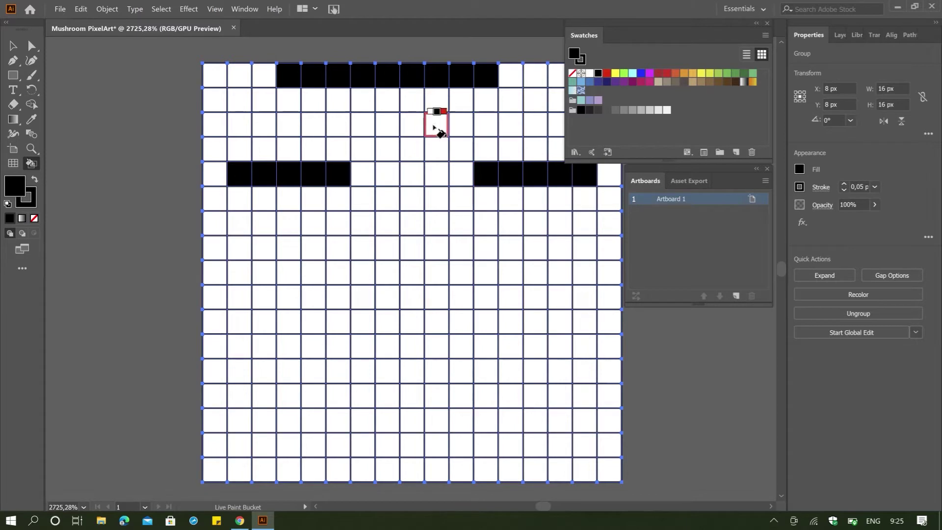
# Clear all the black cells from the top row with no fill
pyautogui.press('Left')
pyautogui.press('Left')
pyautogui.click(474, 67)
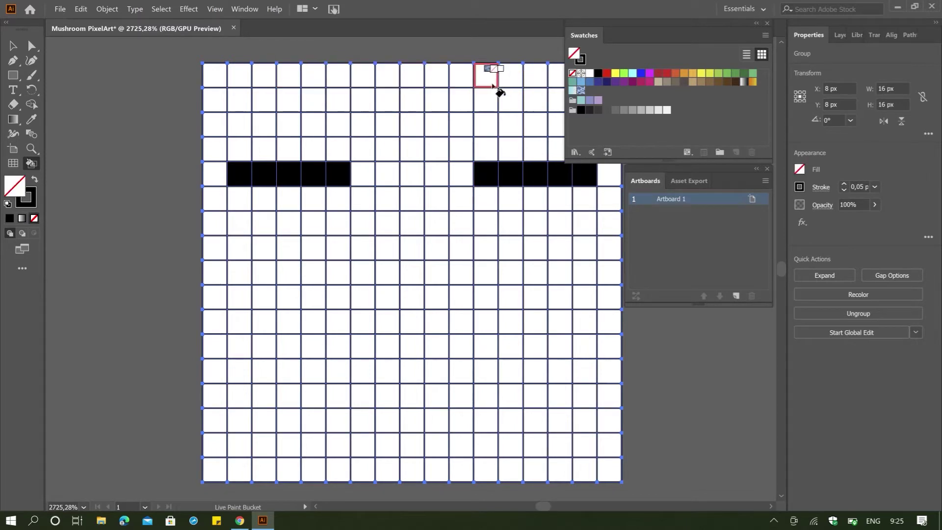
# Try painting black cells in rows 2 and 3, and clear them with no fill
pyautogui.click(597, 73)
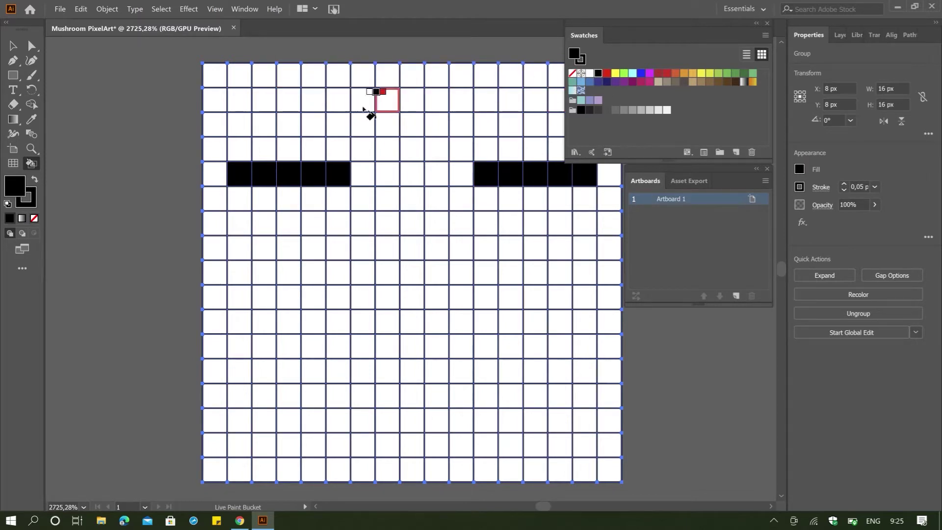
pyautogui.moveTo(330, 113)
pyautogui.mouseDown()
pyautogui.moveTo(370, 105)
pyautogui.moveTo(479, 143)
pyautogui.moveTo(422, 131)
pyautogui.mouseUp()
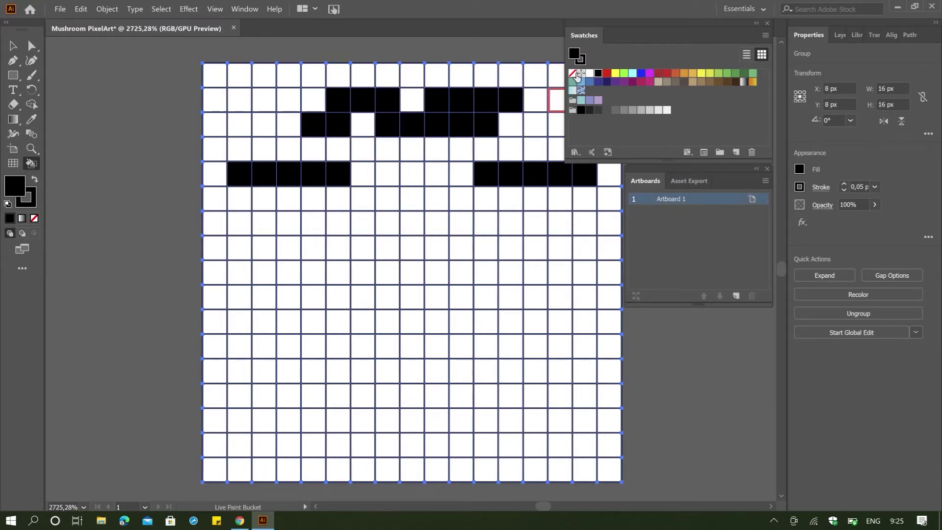
pyautogui.click(573, 75)
pyautogui.click(362, 100)
pyautogui.moveTo(358, 99)
pyautogui.mouseDown()
pyautogui.moveTo(437, 75)
pyautogui.moveTo(427, 98)
pyautogui.moveTo(442, 110)
pyautogui.moveTo(499, 95)
pyautogui.moveTo(451, 121)
pyautogui.mouseUp()
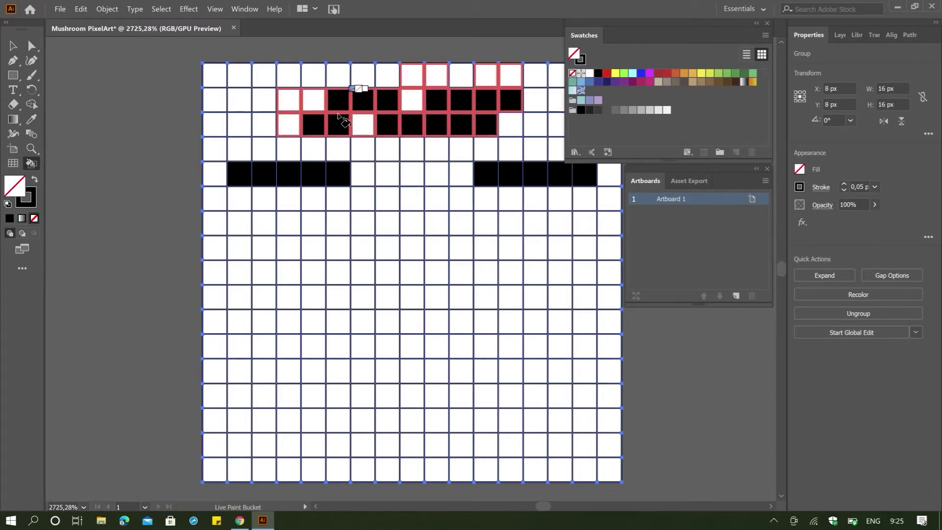
pyautogui.moveTo(342, 118); pyautogui.dragTo(346, 122)
# Paint columns 6 to 11 of the top row black, clearing the stray cell in column 5 and the trial bar in row 4
pyautogui.click(597, 73)
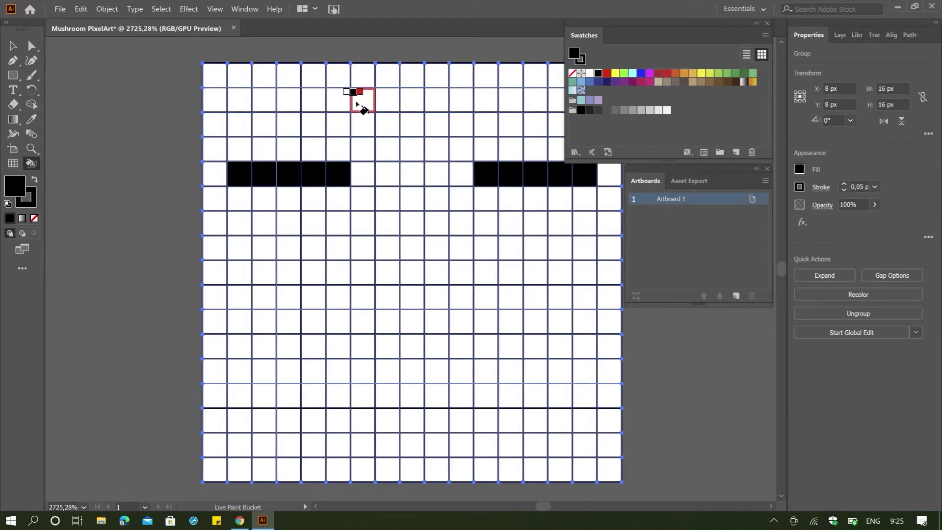
pyautogui.moveTo(316, 147); pyautogui.dragTo(486, 147)
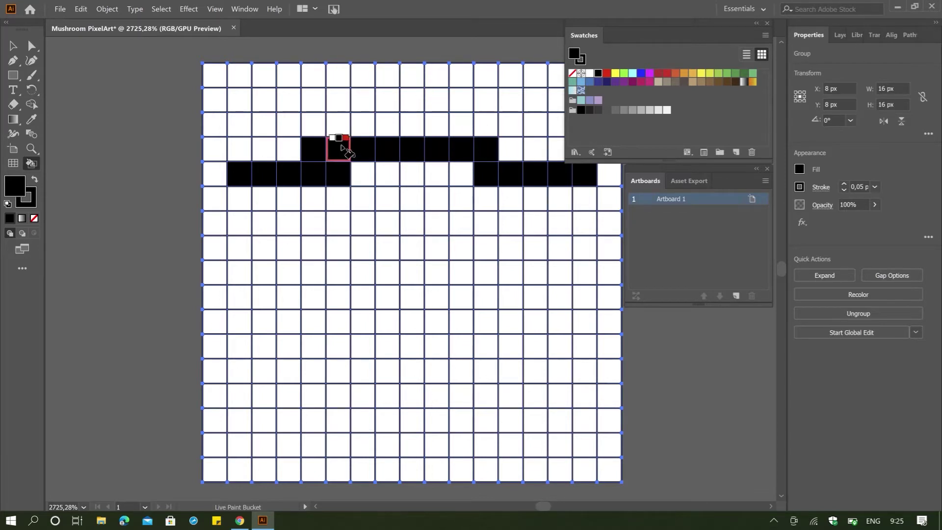
pyautogui.moveTo(316, 86); pyautogui.dragTo(462, 67)
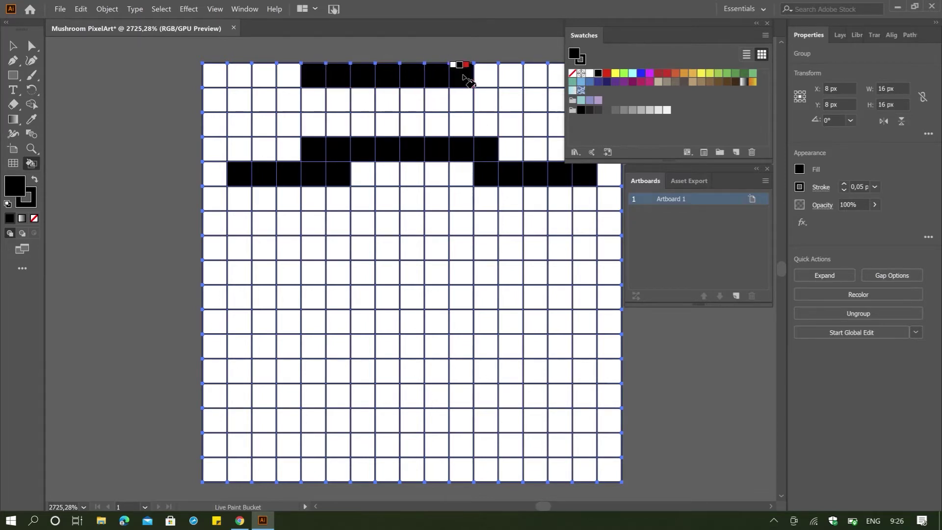
pyautogui.scroll(3, 530, 191)
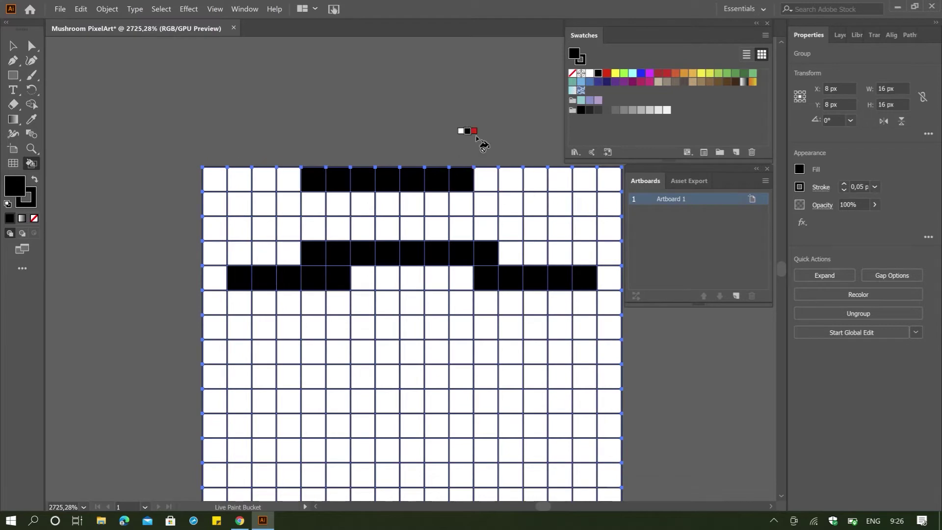
pyautogui.press('/')
pyautogui.click(314, 178)
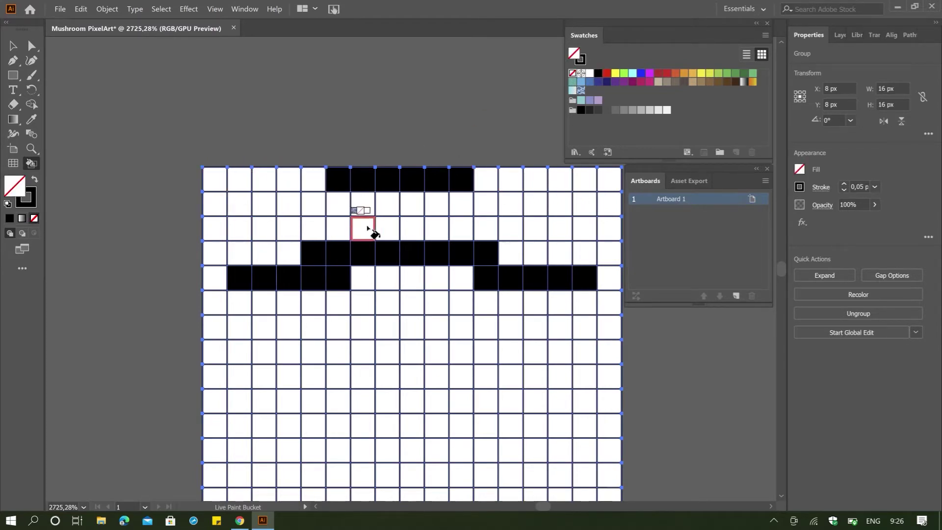
pyautogui.scroll(-3, 368, 228)
pyautogui.moveTo(311, 169); pyautogui.dragTo(505, 168)
# Paint columns 3 to 5 and 12 to 14 of row 2 black, plus columns 2 and 15 of row 3
pyautogui.click(598, 74)
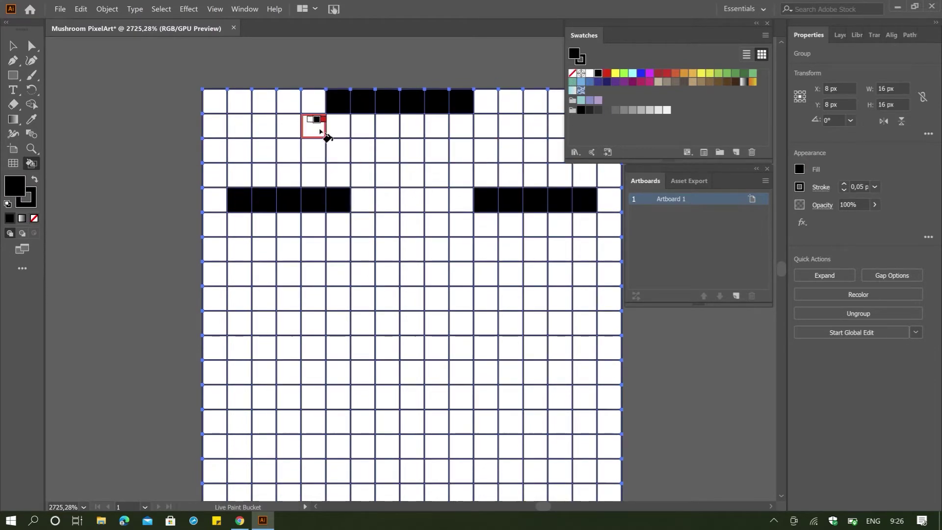
pyautogui.moveTo(319, 130); pyautogui.dragTo(290, 132)
pyautogui.moveTo(483, 130); pyautogui.dragTo(533, 129)
pyautogui.click(256, 129)
pyautogui.click(240, 148)
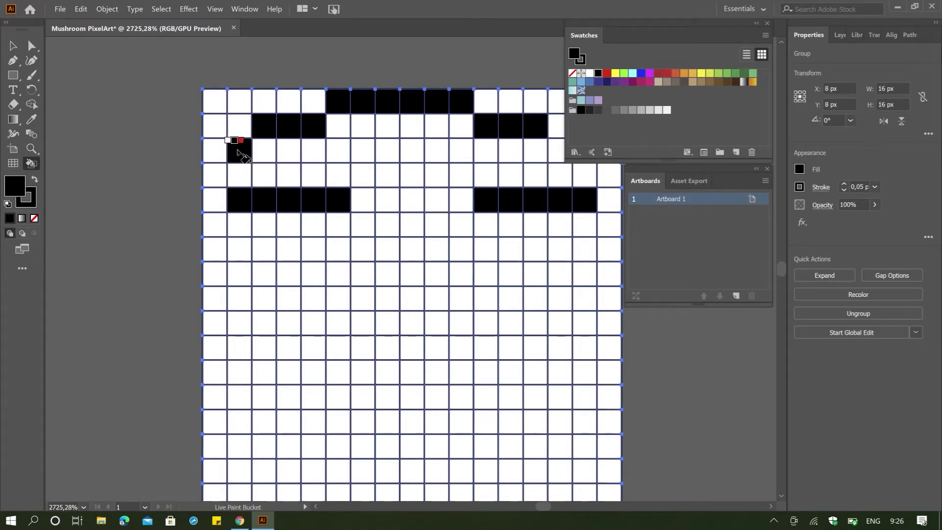
pyautogui.click(558, 150)
# Clear the two black bars from row 5 with no fill
pyautogui.press('/')
pyautogui.moveTo(251, 192); pyautogui.dragTo(580, 195)
pyautogui.scroll(3, 466, 235)
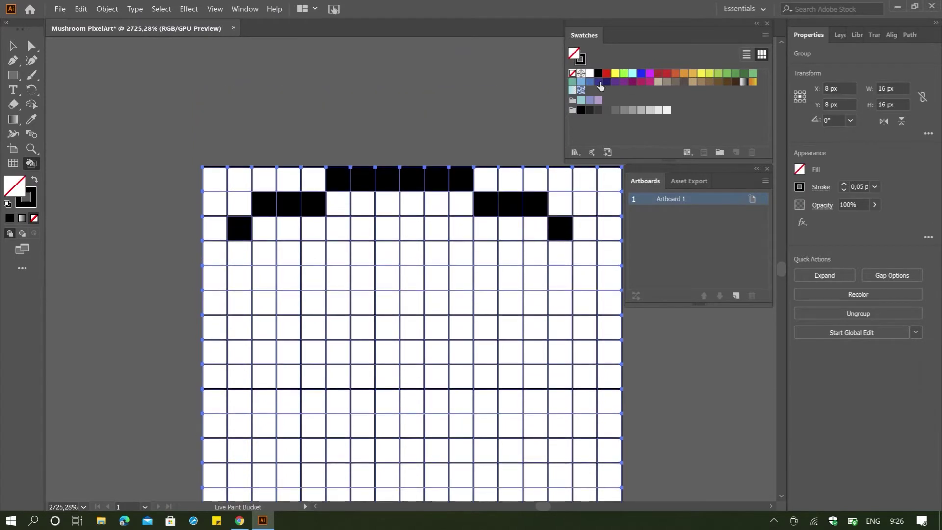
# Paint column 1 black in rows 4 and 5, and column 16 black in row 4
pyautogui.press('Right')
pyautogui.press('Right')
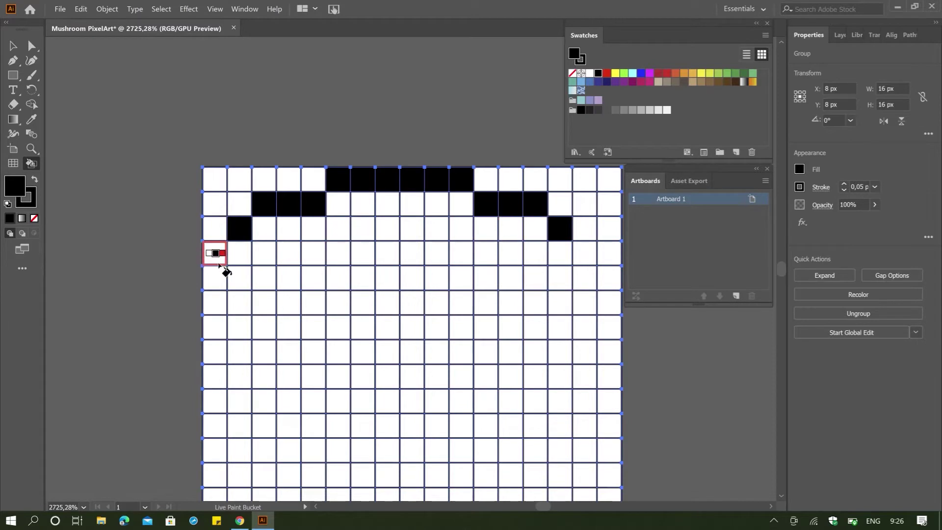
pyautogui.moveTo(216, 259); pyautogui.dragTo(216, 281)
pyautogui.click(583, 254)
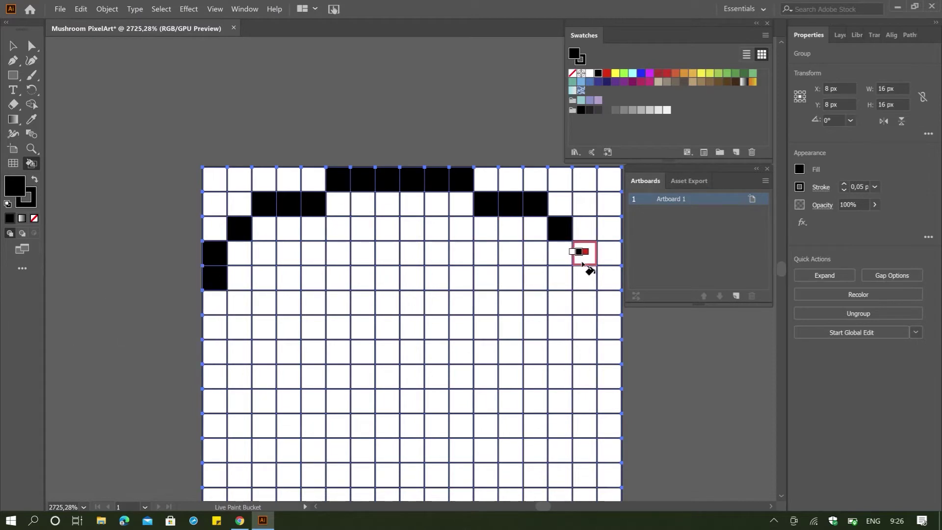
# Rework the cap's right slope, extending the top row to column 12, painting columns 13 to 15 of row 2 black and clearing the cells below
pyautogui.moveTo(537, 228)
pyautogui.mouseDown()
pyautogui.moveTo(511, 229)
pyautogui.moveTo(537, 205)
pyautogui.mouseUp()
pyautogui.click(572, 73)
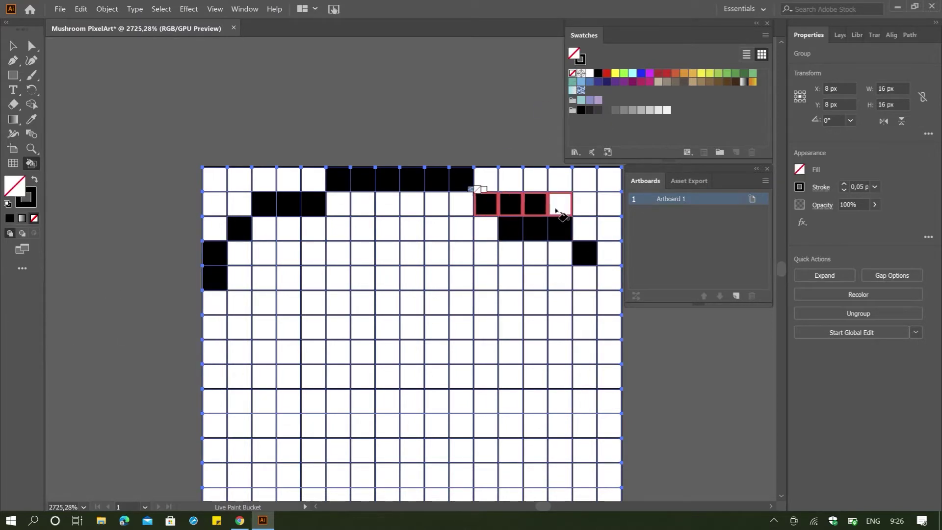
pyautogui.press('Right')
pyautogui.press('Right')
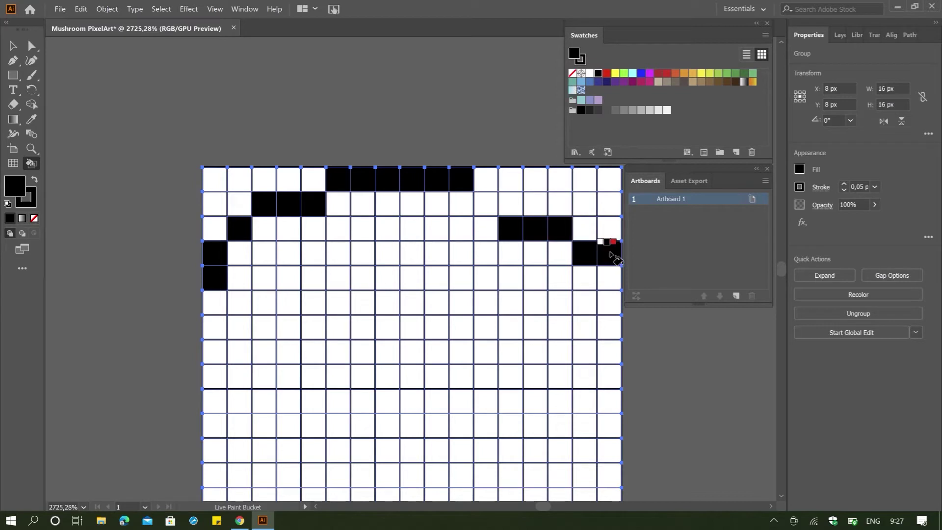
pyautogui.moveTo(611, 203)
pyautogui.mouseDown()
pyautogui.moveTo(558, 202)
pyautogui.moveTo(543, 236)
pyautogui.moveTo(564, 227)
pyautogui.moveTo(557, 203)
pyautogui.moveTo(486, 179)
pyautogui.mouseUp()
pyautogui.press('Left')
pyautogui.press('Left')
pyautogui.press('Right')
pyautogui.press('Right')
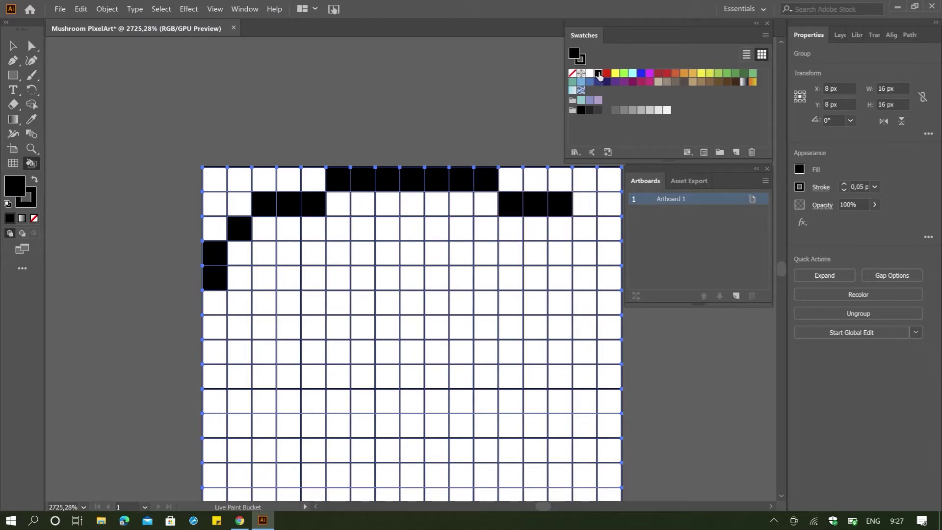
# Shift the cap's left slope one column inward, with columns 4 to 6 of row 2 and column 3 of row 3 black and leftover cells cleared
pyautogui.press('Left')
pyautogui.press('Left')
pyautogui.click(338, 179)
pyautogui.press('Right')
pyautogui.press('Right')
pyautogui.click(338, 203)
pyautogui.click(267, 226)
pyautogui.press('Left')
pyautogui.press('Left')
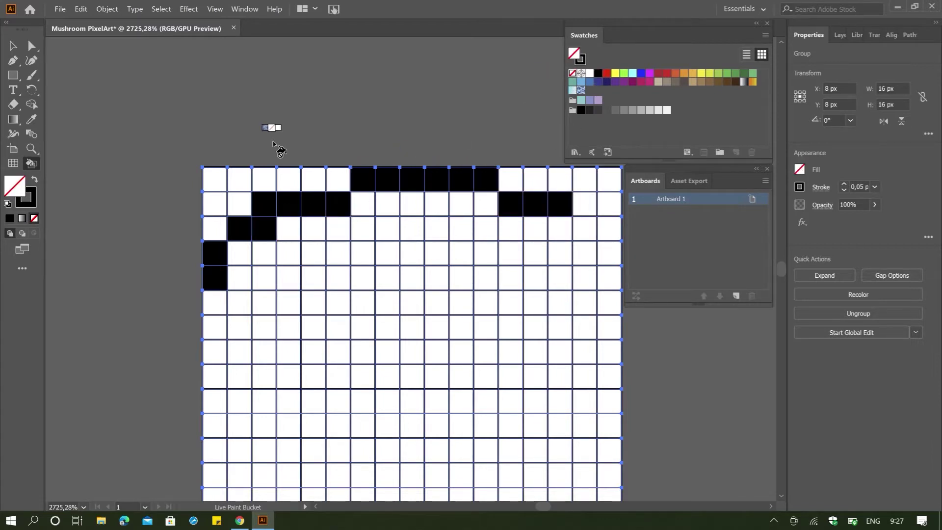
pyautogui.moveTo(264, 203); pyautogui.dragTo(215, 278)
# Make the right slope mirror the left, with columns 12 to 14 of row 2 and column 15 of row 3 black and surplus cells cleared
pyautogui.click(598, 73)
pyautogui.click(584, 229)
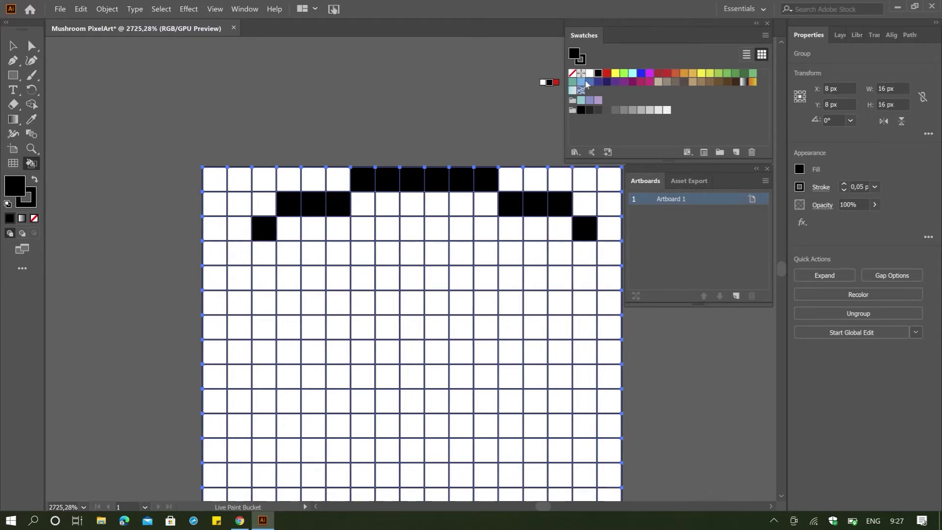
pyautogui.click(573, 73)
pyautogui.moveTo(491, 181); pyautogui.dragTo(511, 203)
pyautogui.moveTo(540, 209); pyautogui.dragTo(587, 230)
pyautogui.click(597, 74)
pyautogui.moveTo(485, 204)
pyautogui.mouseDown()
pyautogui.moveTo(538, 213)
pyautogui.moveTo(560, 228)
pyautogui.mouseUp()
pyautogui.click(573, 73)
pyautogui.click(536, 228)
# Paint columns 2 and 16 black in rows 4 and 5, clearing the extra cells in row 6
pyautogui.click(597, 74)
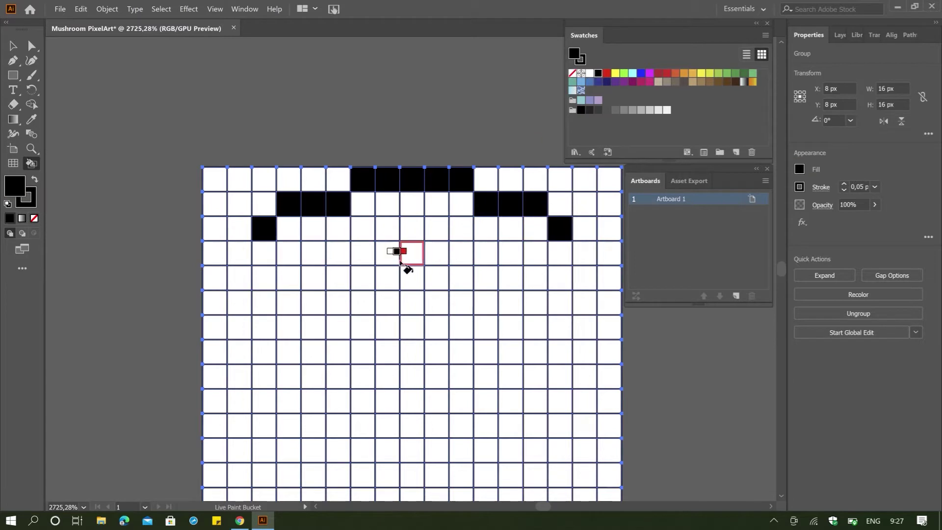
pyautogui.click(240, 255)
pyautogui.moveTo(239, 280); pyautogui.dragTo(239, 305)
pyautogui.click(581, 253)
pyautogui.click(582, 277)
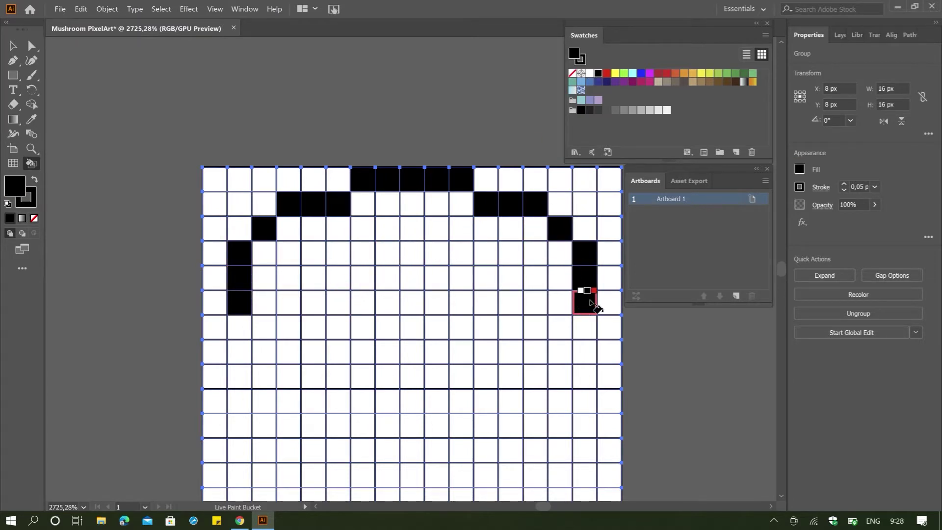
pyautogui.scroll(-3, 592, 303)
pyautogui.click(572, 74)
pyautogui.click(239, 224)
pyautogui.click(584, 224)
# Paint the outermost columns 1 and 17 black in rows 6 to 9 for the cap's sides
pyautogui.click(598, 74)
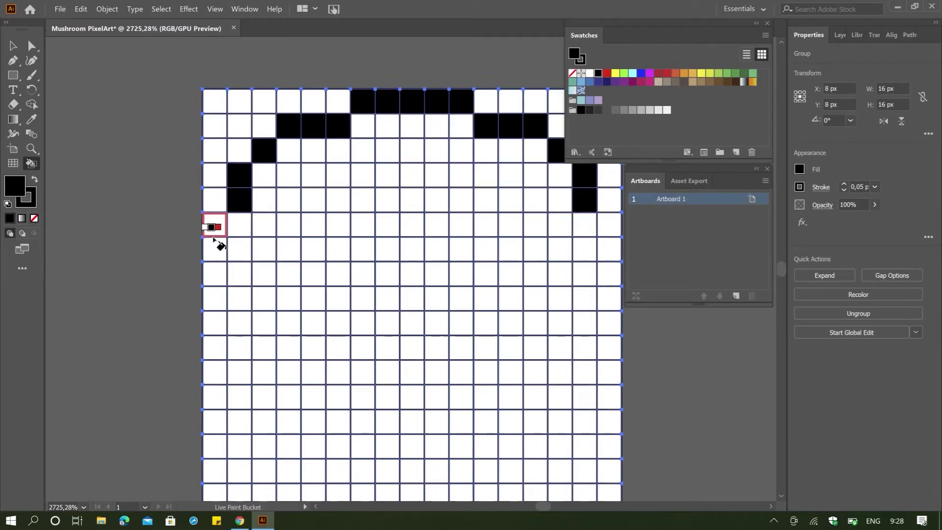
pyautogui.moveTo(214, 239); pyautogui.dragTo(216, 308)
pyautogui.moveTo(599, 242); pyautogui.dragTo(613, 309)
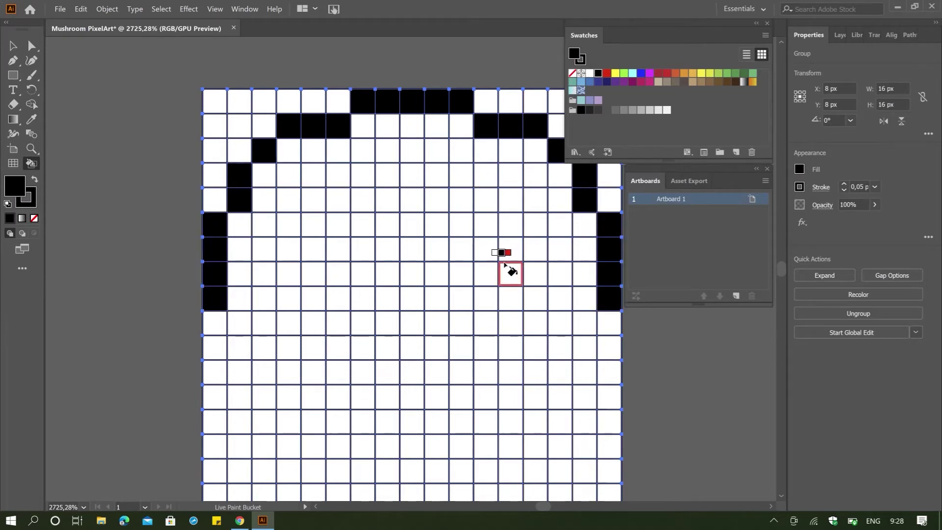
pyautogui.scroll(-4, 530, 231)
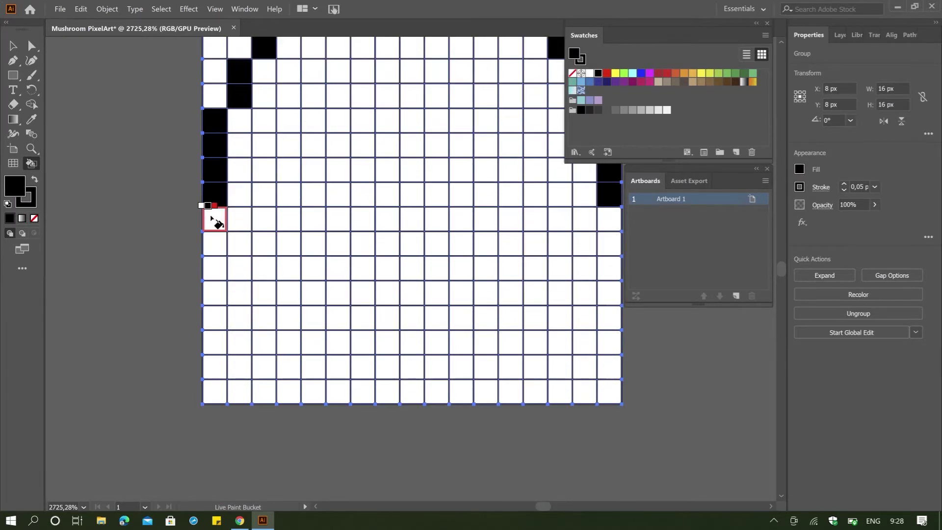
# Paint the cap's underside black: columns 1, 17 and 5 to 13 in row 10, columns 2 to 4 and 14 to 16 in row 11
pyautogui.click(216, 219)
pyautogui.click(608, 219)
pyautogui.click(241, 244)
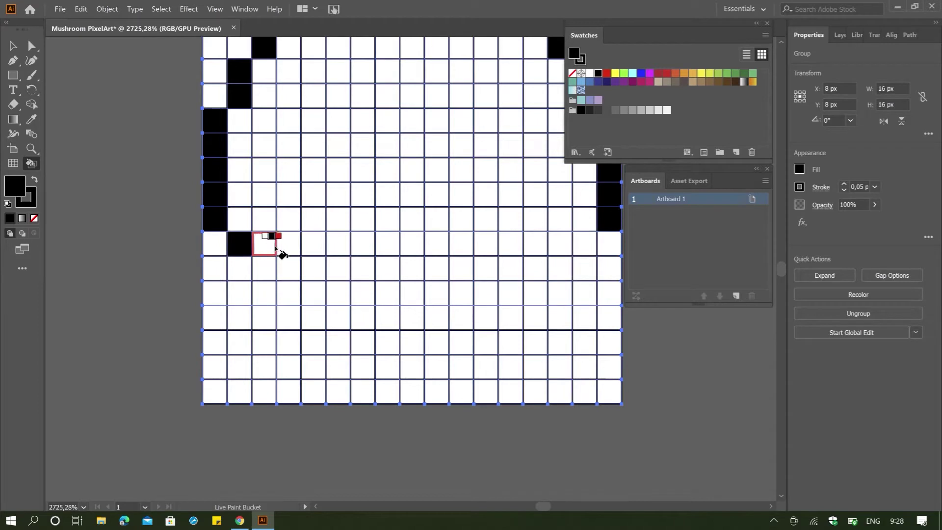
pyautogui.moveTo(275, 246)
pyautogui.mouseDown()
pyautogui.moveTo(404, 219)
pyautogui.moveTo(531, 219)
pyautogui.mouseUp()
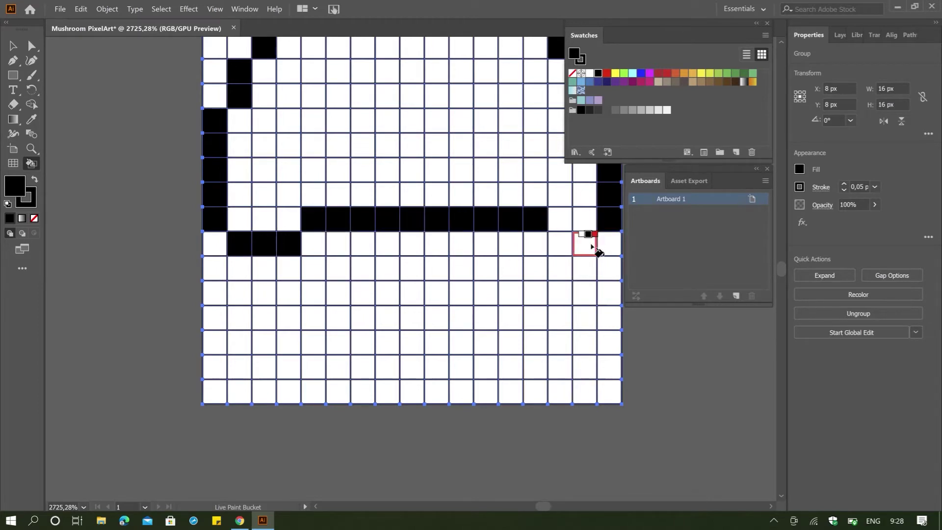
pyautogui.moveTo(592, 247); pyautogui.dragTo(536, 246)
pyautogui.click(573, 73)
pyautogui.click(535, 218)
# Outline the stem in black: columns 3 and 15 in rows 12 to 14, columns 4 and 14 in row 15, columns 5 to 13 in row 16
pyautogui.scroll(4, 510, 204)
pyautogui.click(598, 73)
pyautogui.scroll(-1, 534, 153)
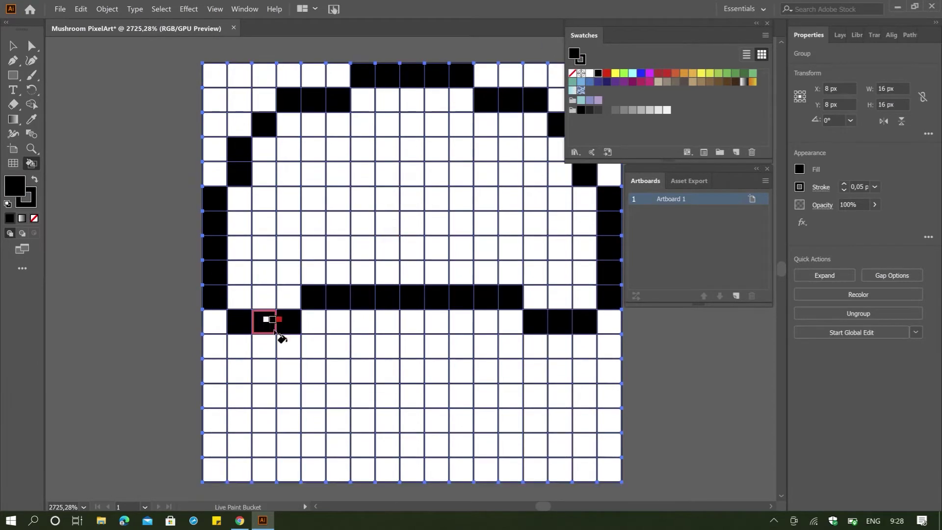
pyautogui.moveTo(275, 331)
pyautogui.mouseDown()
pyautogui.moveTo(261, 358)
pyautogui.moveTo(275, 397)
pyautogui.moveTo(265, 403)
pyautogui.mouseUp()
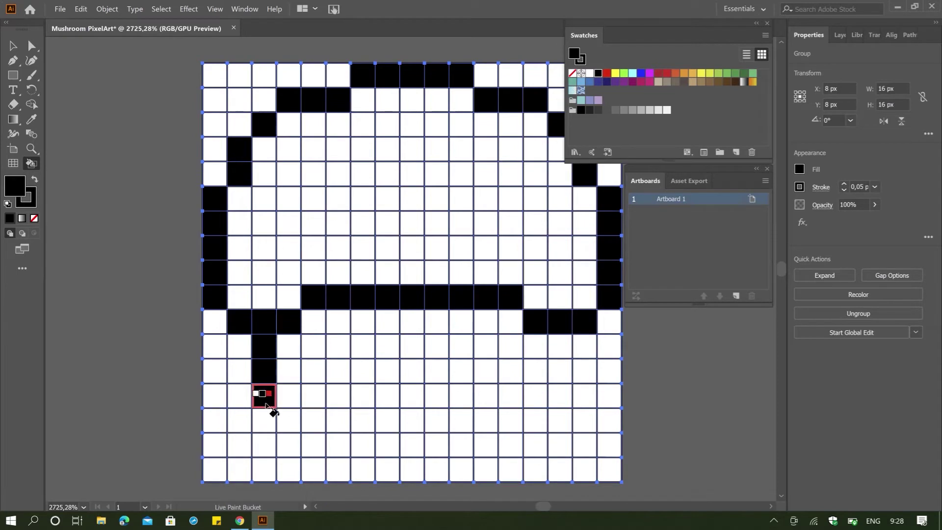
pyautogui.moveTo(313, 445)
pyautogui.mouseDown()
pyautogui.moveTo(326, 459)
pyautogui.moveTo(513, 445)
pyautogui.mouseUp()
pyautogui.moveTo(559, 346); pyautogui.dragTo(561, 402)
pyautogui.click(536, 420)
pyautogui.press('/')
pyautogui.click(584, 370)
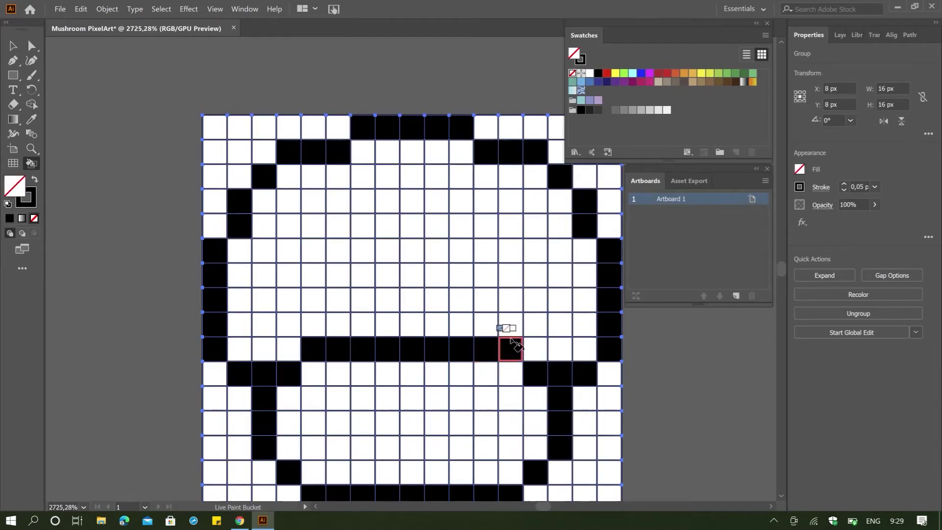
# Paint the two black eyes in columns 7 and 11 of rows 11 and 12
pyautogui.click(599, 74)
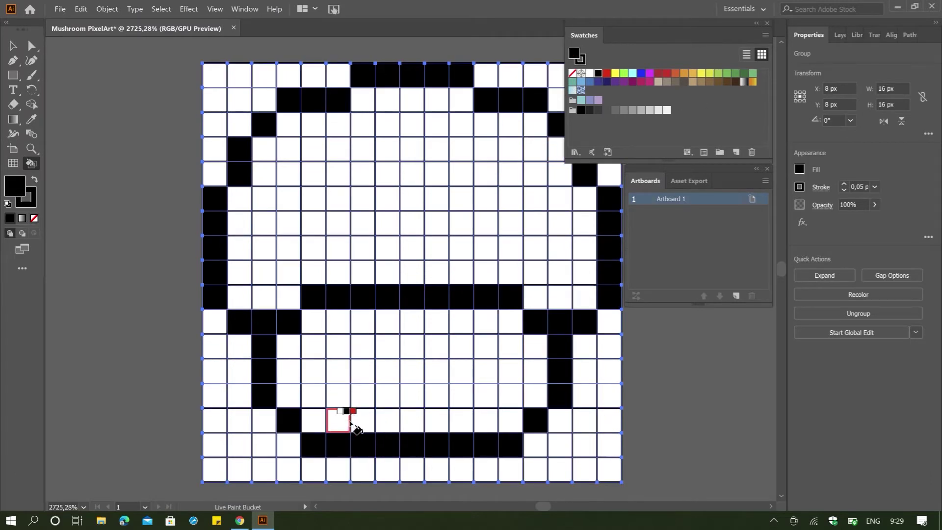
pyautogui.moveTo(361, 321); pyautogui.dragTo(363, 346)
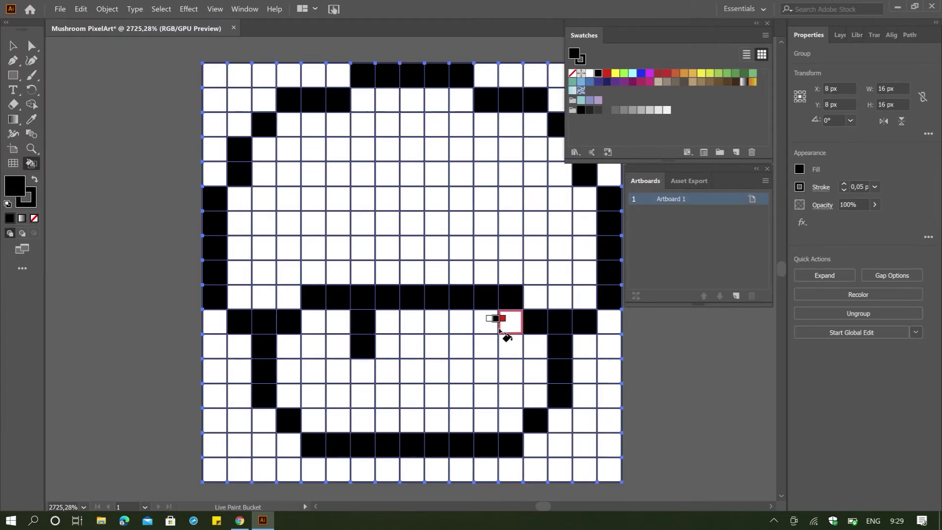
pyautogui.moveTo(461, 321); pyautogui.dragTo(462, 346)
pyautogui.scroll(1, 549, 287)
# Try a magenta fill on columns 8 to 10 of row 2 at the cap's top
pyautogui.press('Left')
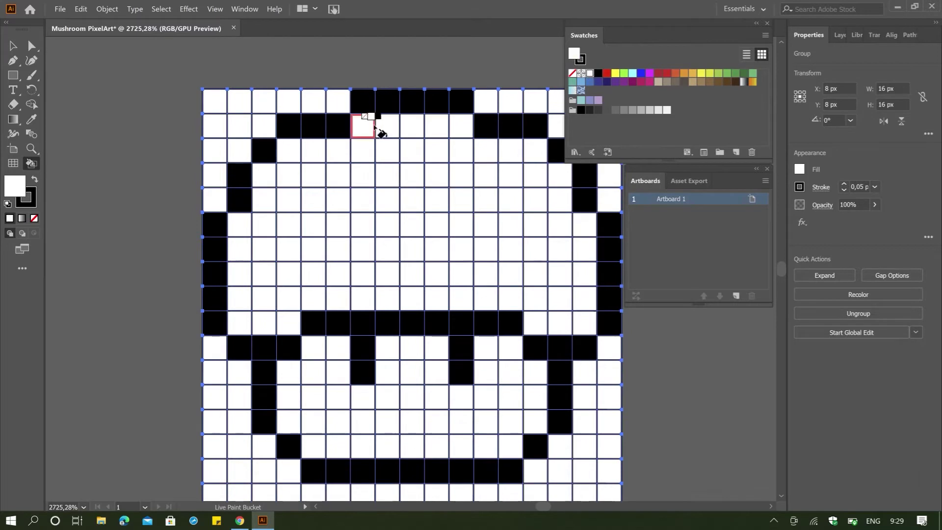
pyautogui.click(632, 82)
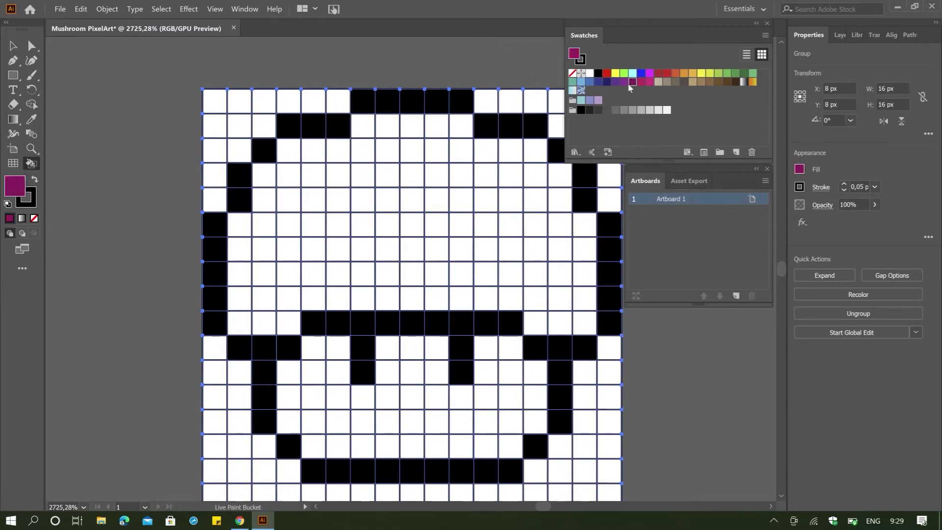
pyautogui.moveTo(395, 136); pyautogui.dragTo(461, 127)
pyautogui.click(640, 82)
# Paint columns 8 to 10 dark red in row 2 and red in row 3, with white cells beside them
pyautogui.click(590, 72)
pyautogui.click(460, 128)
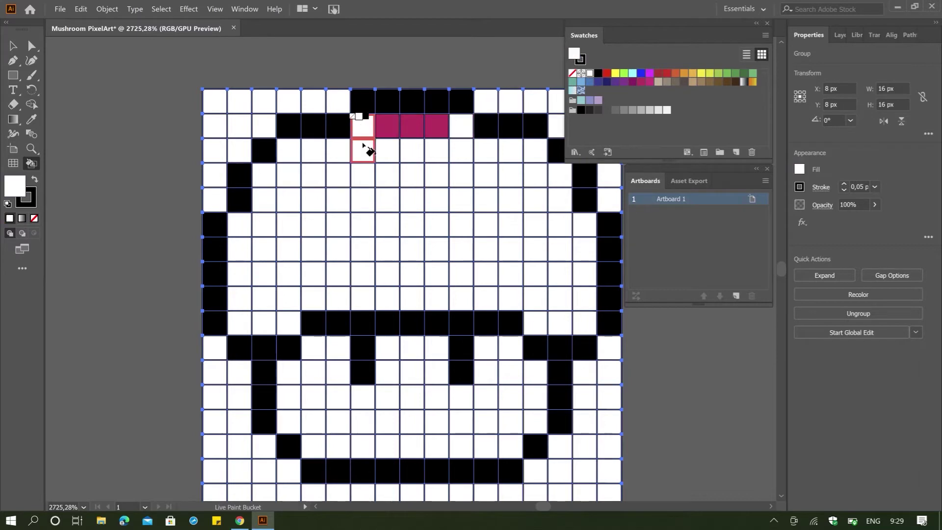
pyautogui.click(608, 73)
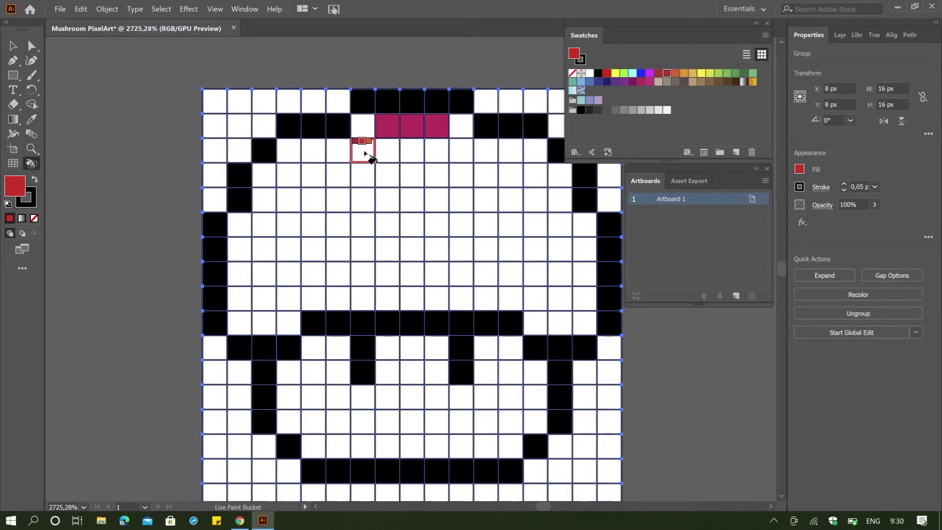
pyautogui.moveTo(387, 152); pyautogui.dragTo(442, 151)
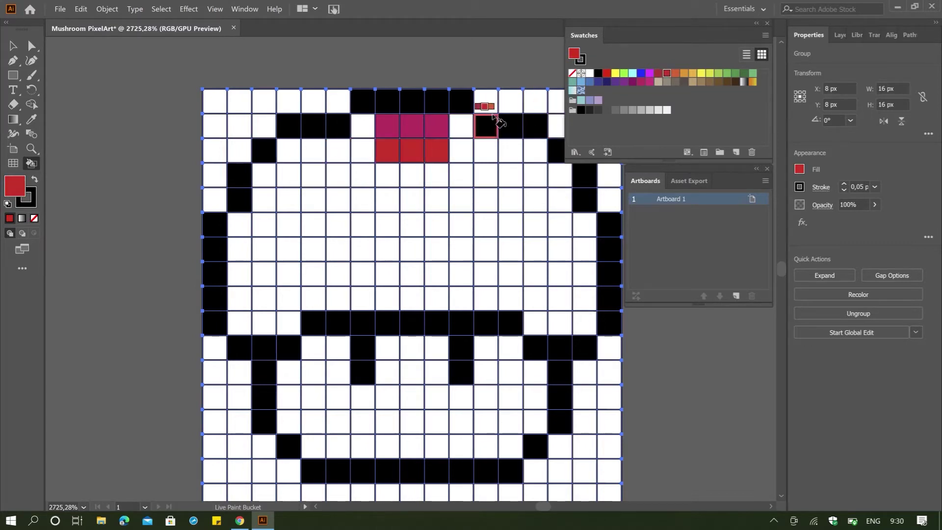
pyautogui.press('Left')
pyautogui.moveTo(388, 126); pyautogui.dragTo(441, 126)
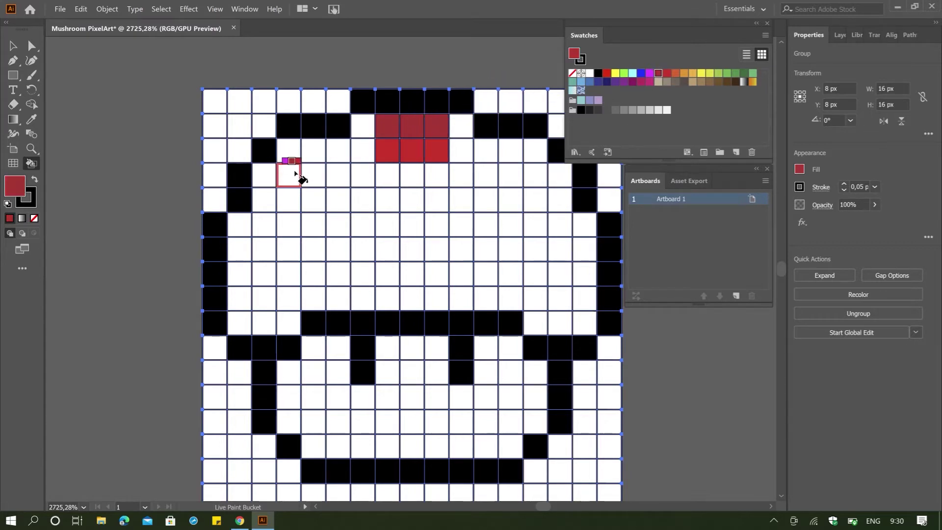
# Paint row 4 dark red in columns 3 and 4 and red in 5 to 10; row 5 dark red in 3 and red in 4 and 5
pyautogui.moveTo(284, 180); pyautogui.dragTo(289, 201)
pyautogui.moveTo(289, 200)
pyautogui.mouseDown()
pyautogui.moveTo(314, 176)
pyautogui.moveTo(444, 186)
pyautogui.mouseUp()
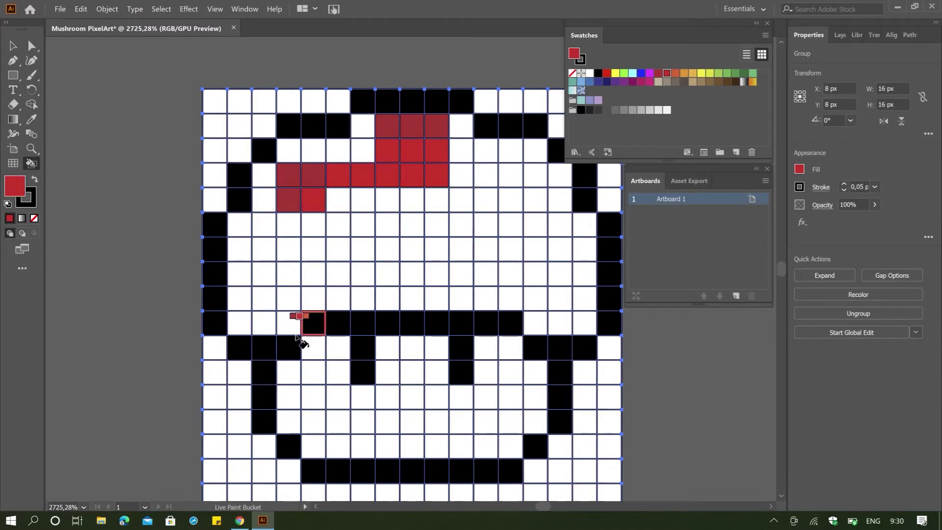
pyautogui.click(589, 72)
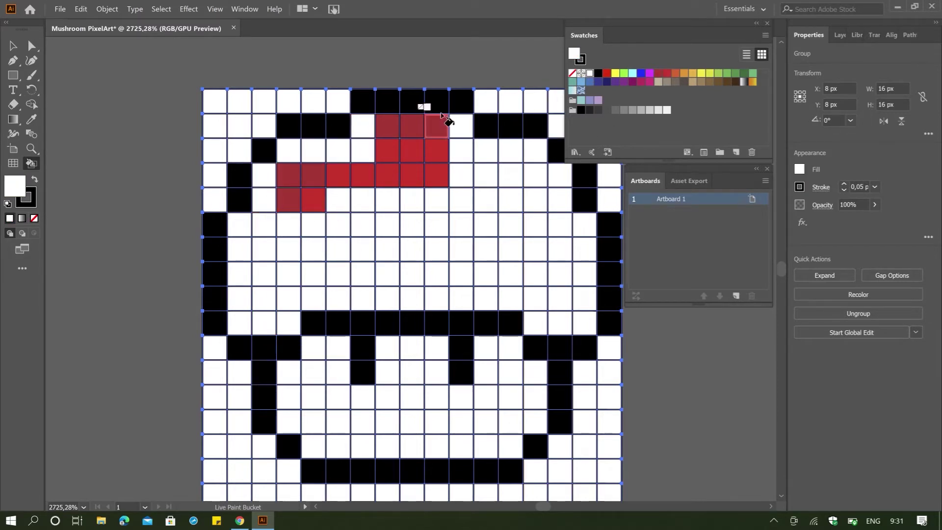
pyautogui.click(659, 73)
pyautogui.click(267, 177)
pyautogui.click(273, 193)
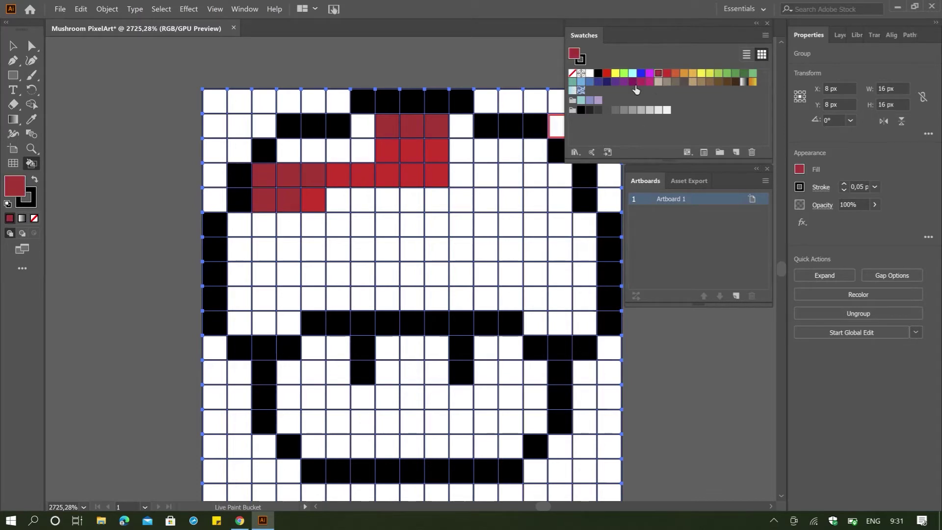
pyautogui.click(287, 198)
pyautogui.click(312, 173)
# Fill the cap's left spot white in columns 2 and 3 between rows 6 and 8
pyautogui.click(589, 73)
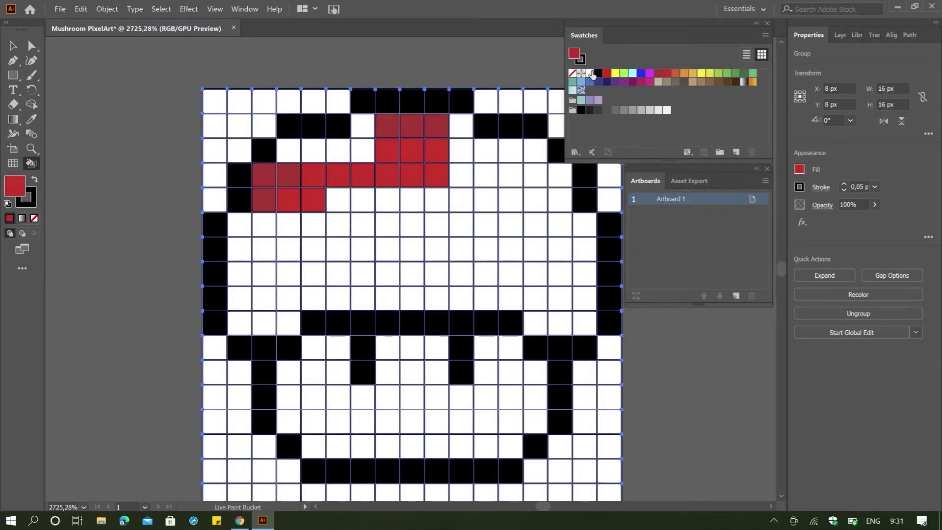
pyautogui.moveTo(236, 223); pyautogui.dragTo(238, 255)
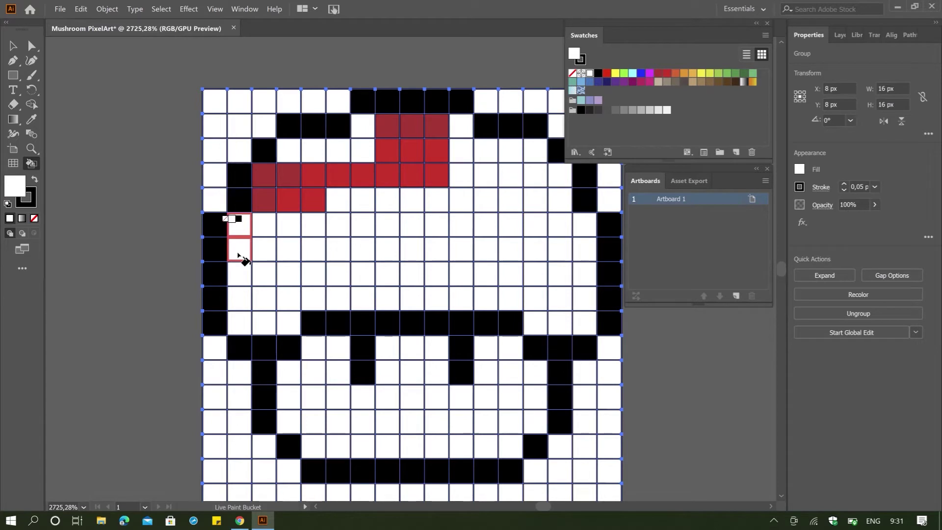
pyautogui.moveTo(238, 254)
pyautogui.mouseDown()
pyautogui.moveTo(226, 279)
pyautogui.moveTo(244, 264)
pyautogui.moveTo(241, 296)
pyautogui.moveTo(240, 277)
pyautogui.moveTo(273, 273)
pyautogui.mouseUp()
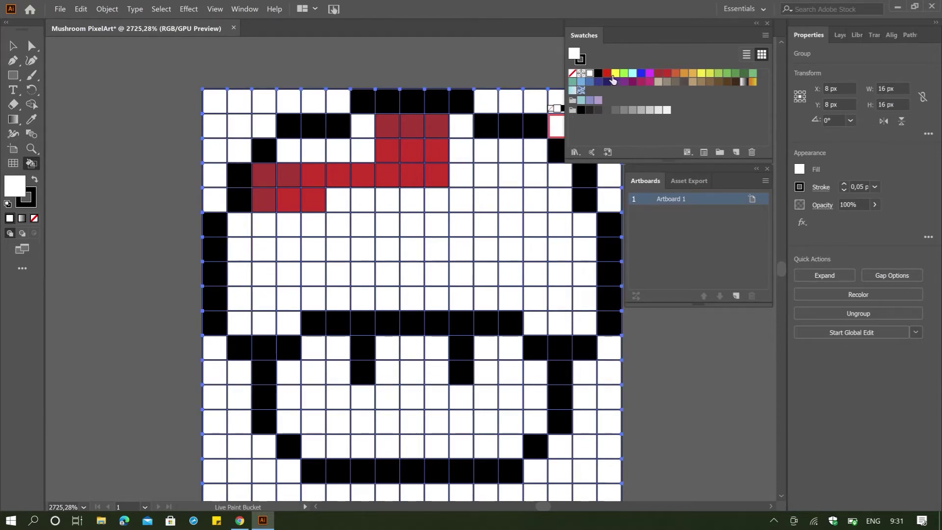
# Paint column 3 red in rows 6 and 9, and dark red in columns 5 and 6 of row 9 and 2 to 4 of row 10
pyautogui.click(659, 73)
pyautogui.click(666, 73)
pyautogui.click(264, 224)
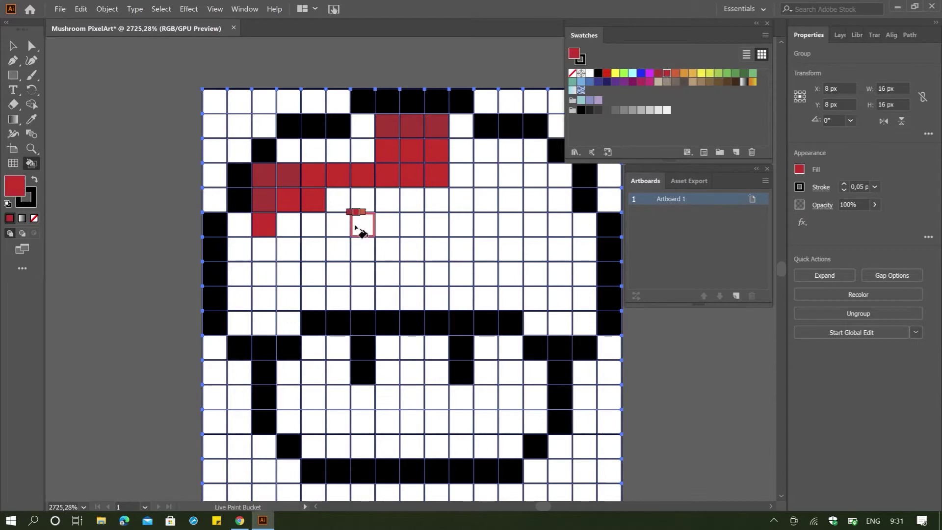
pyautogui.moveTo(281, 312)
pyautogui.mouseDown()
pyautogui.moveTo(258, 322)
pyautogui.moveTo(267, 304)
pyautogui.moveTo(338, 299)
pyautogui.mouseUp()
pyautogui.click(658, 73)
pyautogui.click(590, 74)
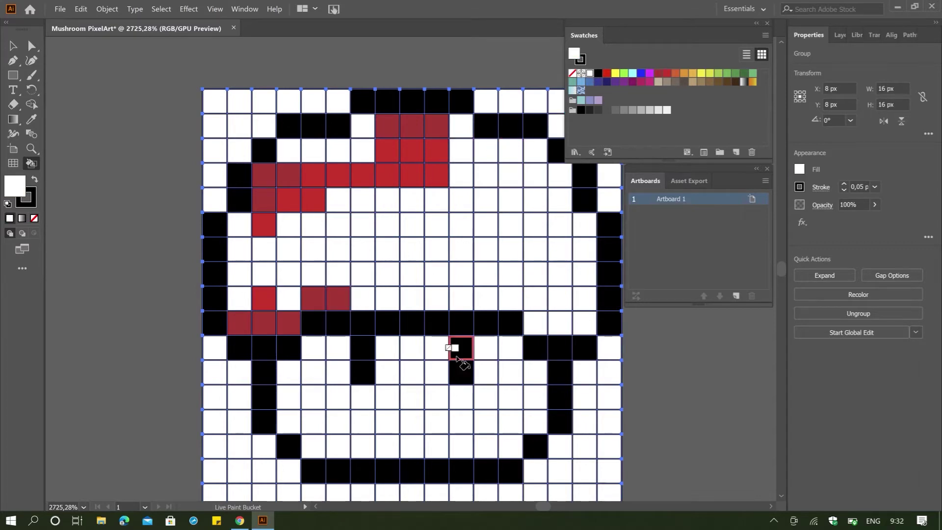
# Paint dark red in columns 2, 12, 13 and 16 of row 9 and columns 14 to 16 of row 10
pyautogui.click(659, 73)
pyautogui.moveTo(486, 299); pyautogui.dragTo(584, 323)
pyautogui.click(587, 292)
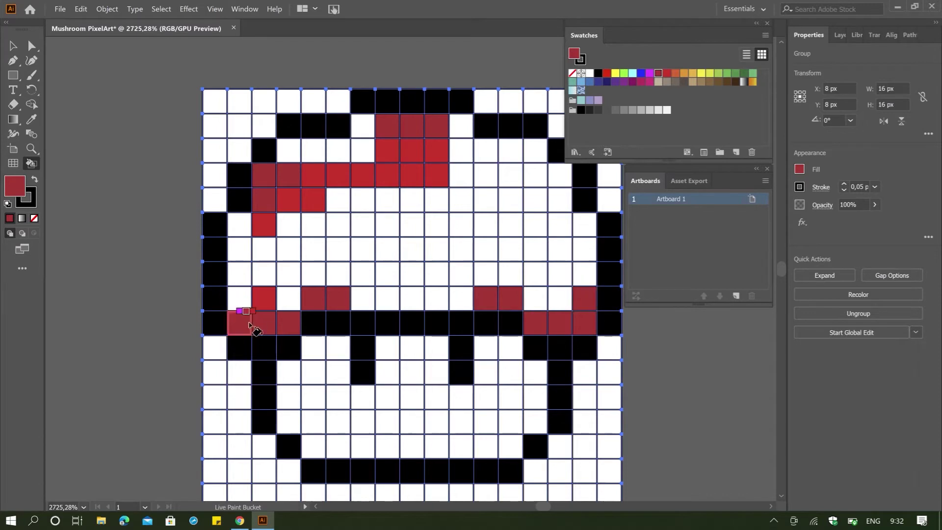
pyautogui.click(243, 300)
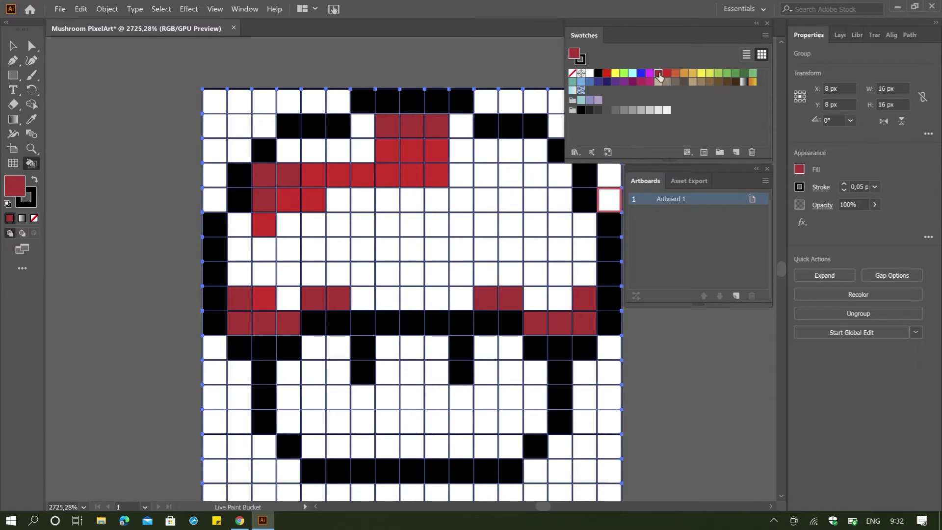
# Paint columns 14 and 15 of row 9 red, and make column 16 in rows 6 to 9 and column 2 in row 9 white
pyautogui.press('Right')
pyautogui.click(559, 298)
pyautogui.click(538, 297)
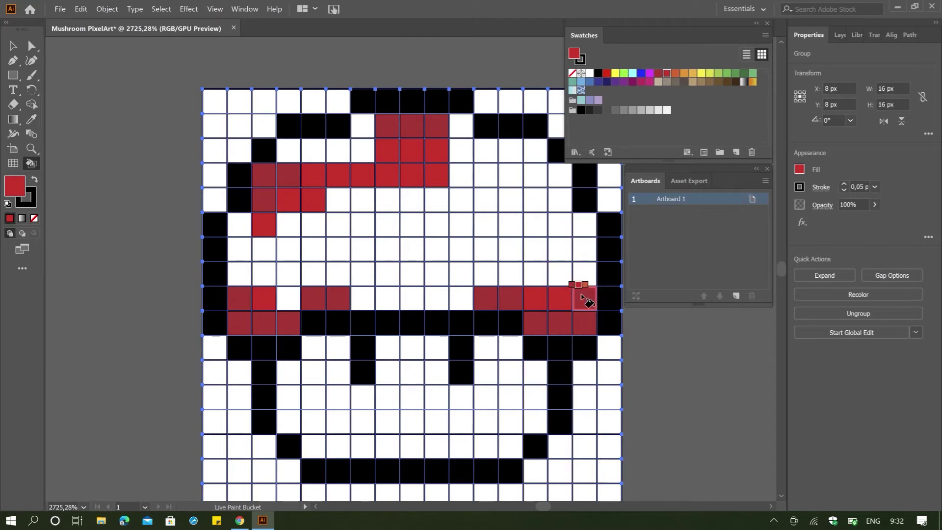
pyautogui.press('d')
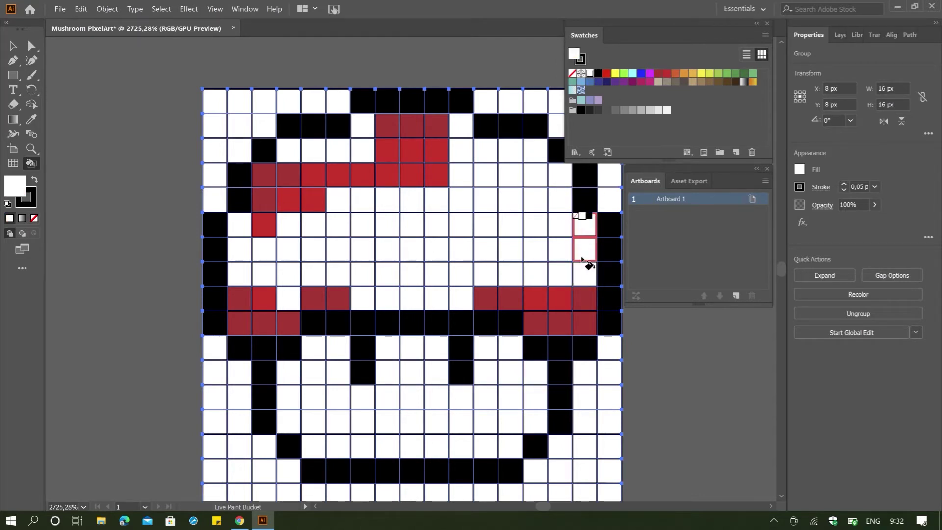
pyautogui.click(584, 294)
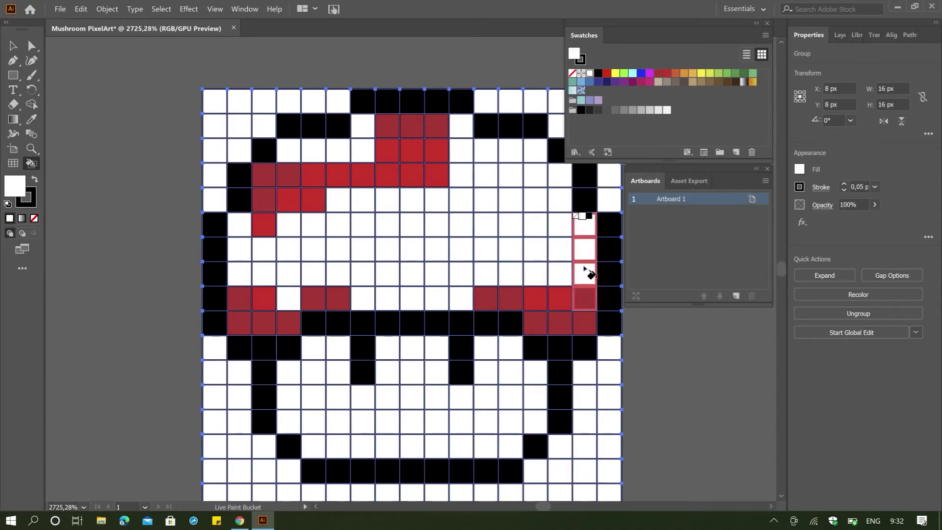
pyautogui.click(243, 297)
# Paint column 4 red in rows 6 to 9 and column 14 in rows 6 to 8, plus column 15 of row 6
pyautogui.click(666, 72)
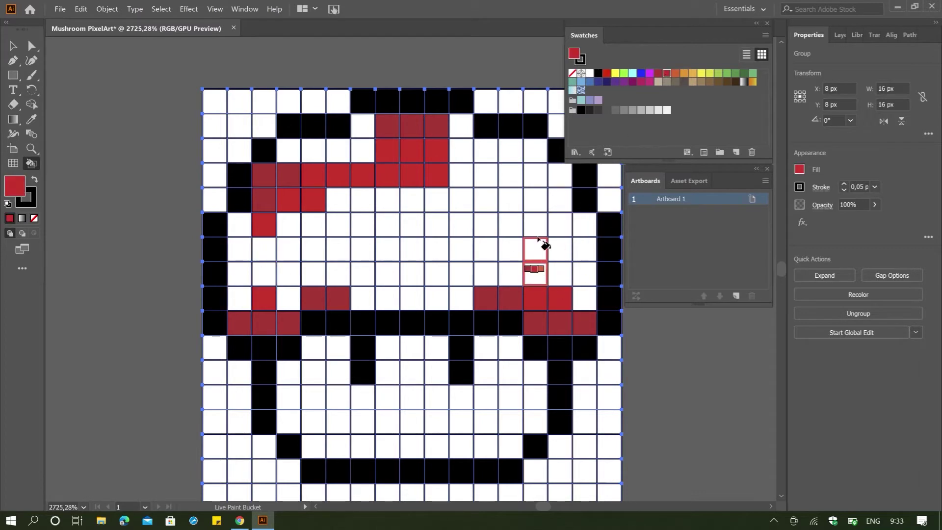
pyautogui.moveTo(538, 239); pyautogui.dragTo(561, 223)
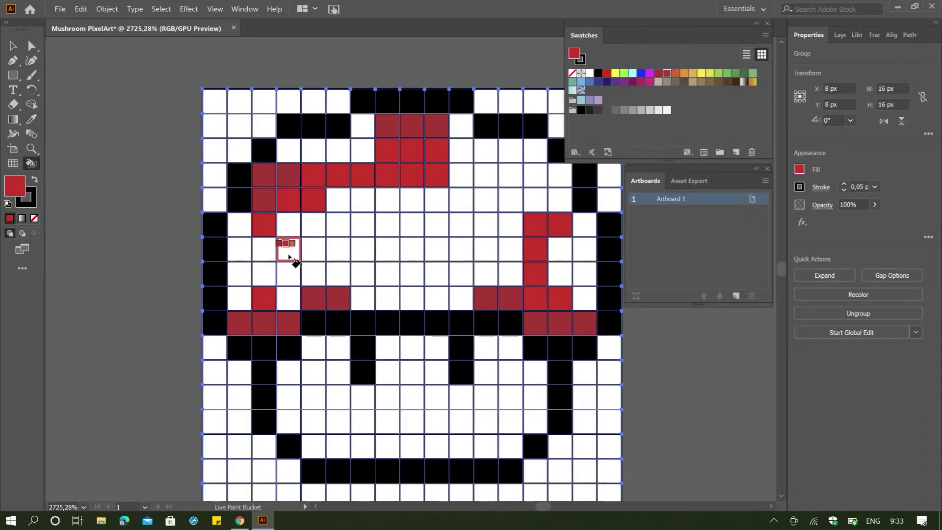
pyautogui.moveTo(293, 297); pyautogui.dragTo(291, 223)
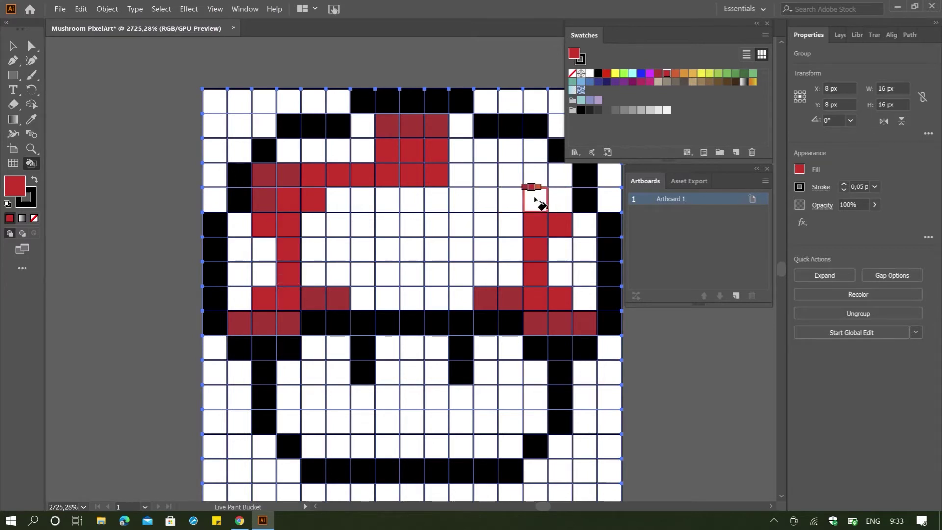
# Paint row 4 red in columns 11 to 13 and dark red in 14 and 15; row 5 red in 13 and 14 and dark red in 15
pyautogui.moveTo(536, 200)
pyautogui.mouseDown()
pyautogui.moveTo(465, 179)
pyautogui.moveTo(530, 174)
pyautogui.moveTo(559, 198)
pyautogui.mouseUp()
pyautogui.click(657, 74)
pyautogui.click(531, 175)
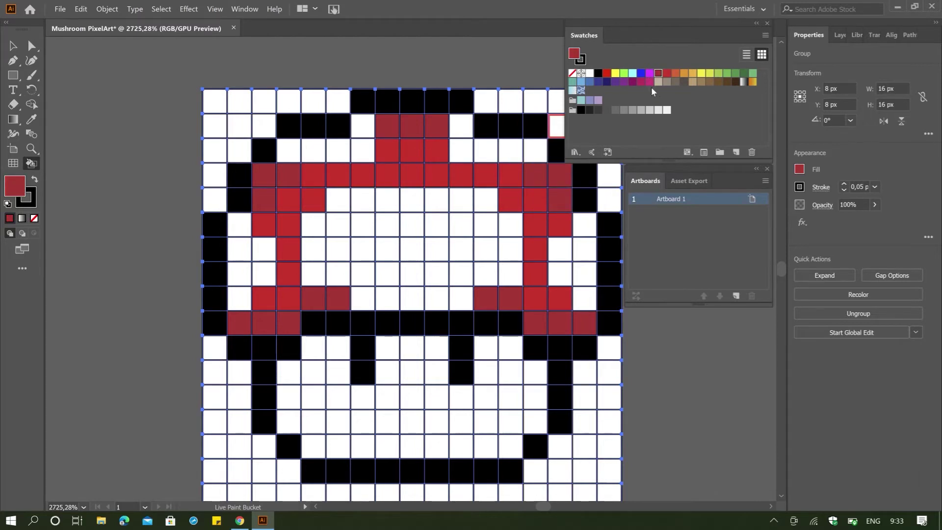
pyautogui.click(667, 73)
pyautogui.moveTo(310, 281)
pyautogui.mouseDown()
pyautogui.moveTo(312, 224)
pyautogui.moveTo(389, 203)
pyautogui.moveTo(479, 201)
pyautogui.mouseUp()
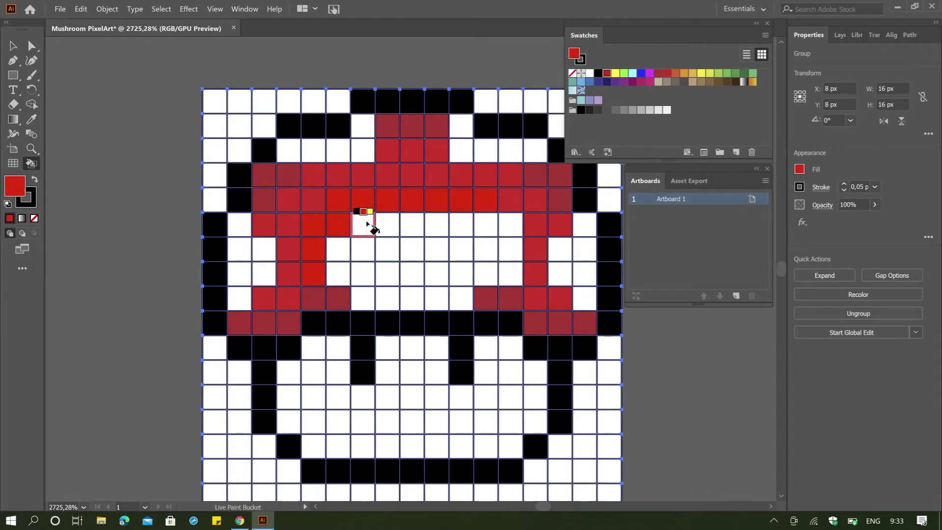
pyautogui.moveTo(367, 226); pyautogui.dragTo(485, 226)
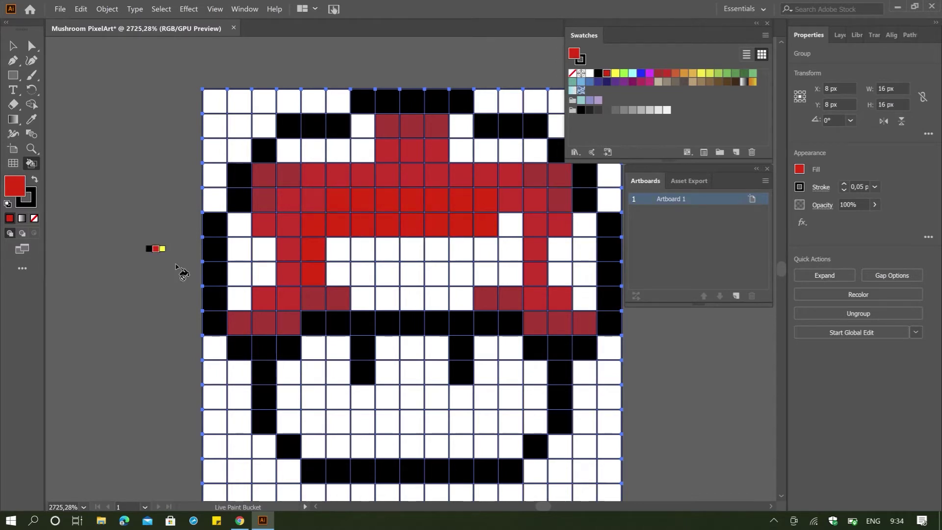
pyautogui.hotkey('ctrl', 'z')
pyautogui.hotkey('ctrl', 'z')
pyautogui.hotkey('ctrl', 'z')
pyautogui.hotkey('ctrl', 'z')
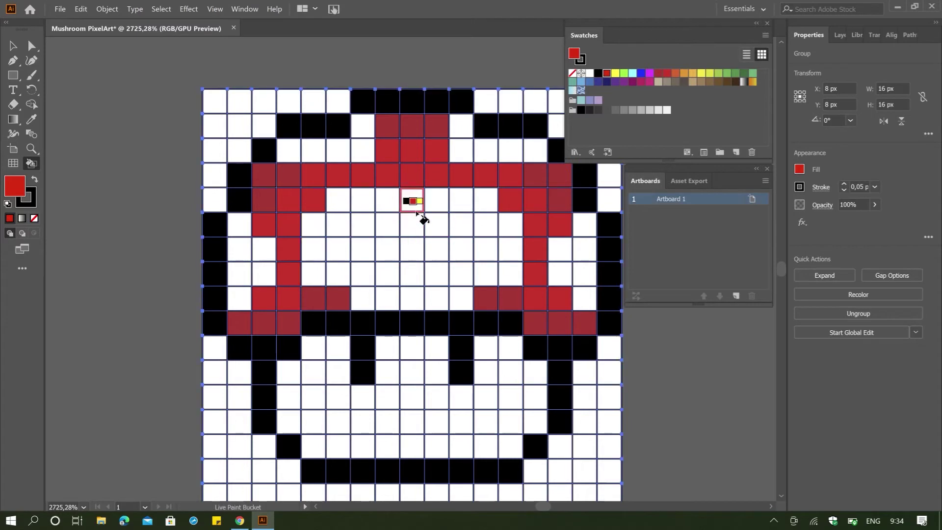
# Paint bright red: rows 4 and 5, columns 6 to 12; row 6, columns 5, 6, 12 and 13; rows 7 and 8, columns 5 and 13
pyautogui.moveTo(314, 256)
pyautogui.mouseDown()
pyautogui.moveTo(333, 224)
pyautogui.moveTo(337, 172)
pyautogui.moveTo(459, 176)
pyautogui.moveTo(479, 189)
pyautogui.moveTo(484, 216)
pyautogui.mouseUp()
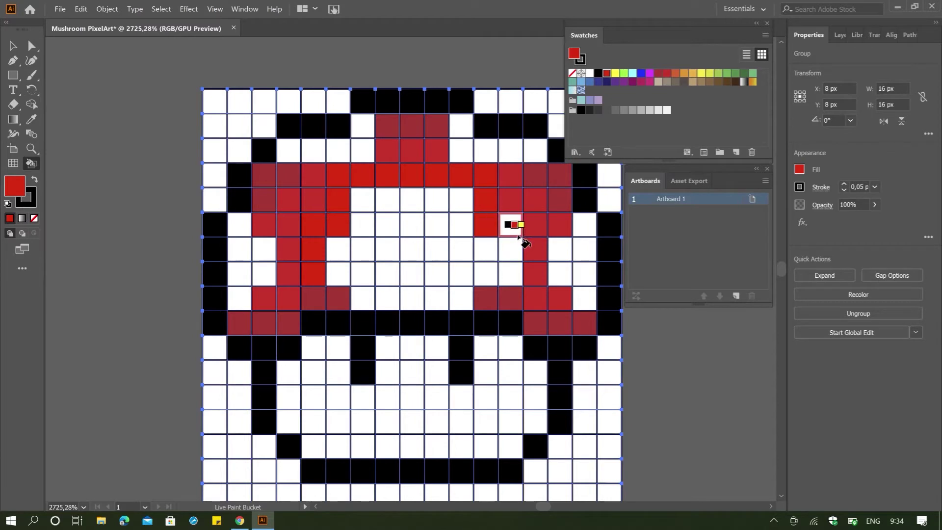
pyautogui.moveTo(361, 203); pyautogui.dragTo(463, 201)
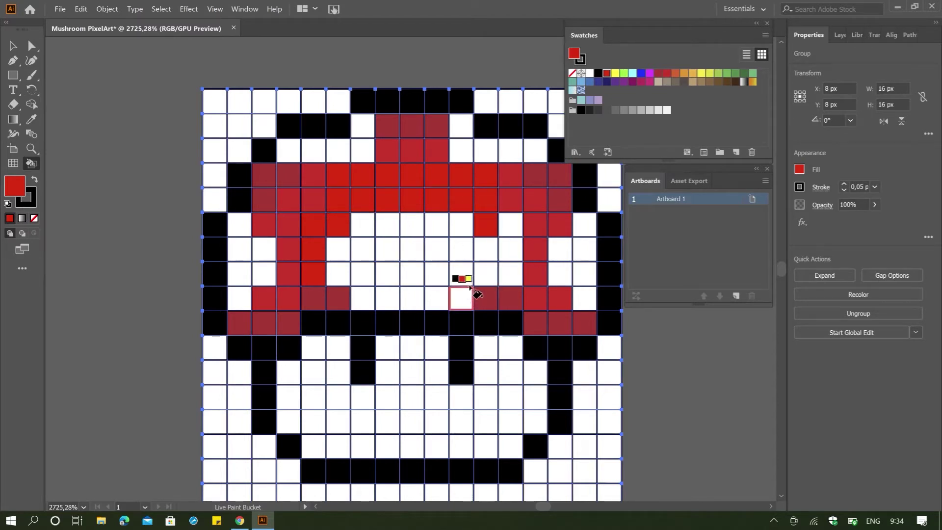
pyautogui.moveTo(514, 230); pyautogui.dragTo(511, 278)
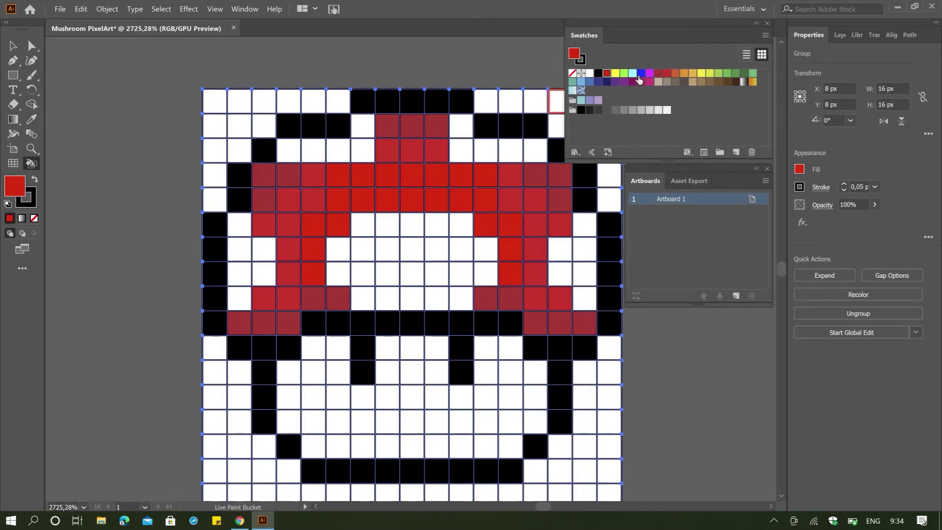
pyautogui.click(666, 73)
pyautogui.click(508, 277)
pyautogui.scroll(1, 601, 322)
pyautogui.press('-')
pyautogui.hotkey('ctrl', '-')
pyautogui.hotkey('ctrl', '-')
pyautogui.hotkey('ctrl', '-')
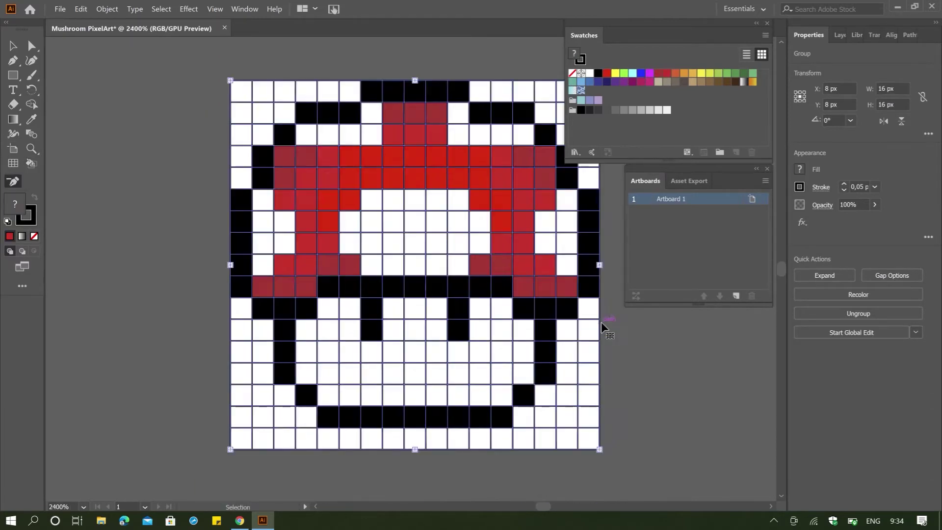
pyautogui.hotkey('ctrl', '+')
pyautogui.hotkey('ctrl', '+')
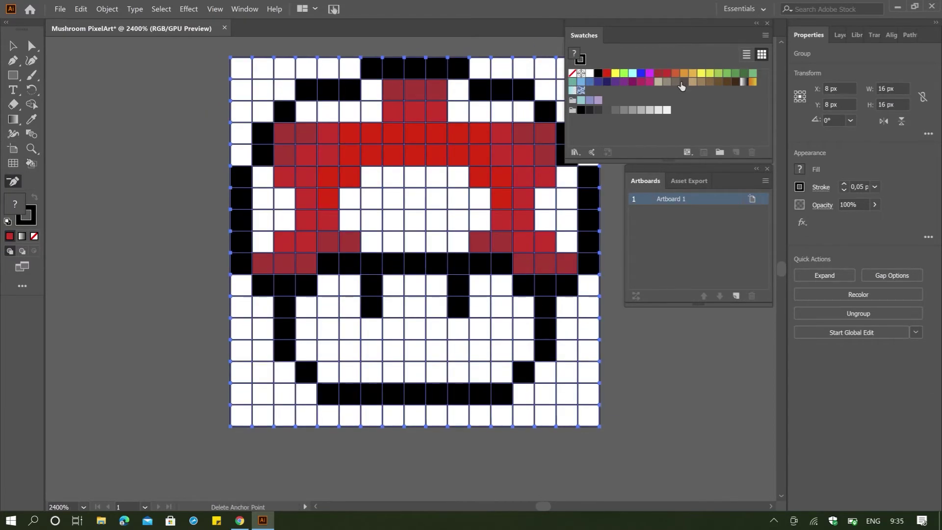
# Live Paint the stem's edge brown: open cells of row 11, columns 4 and 14 of rows 12 to 14, columns 5 and 13 of row 15
pyautogui.click(701, 82)
pyautogui.hotkey('ctrl', 'z')
pyautogui.click(32, 163)
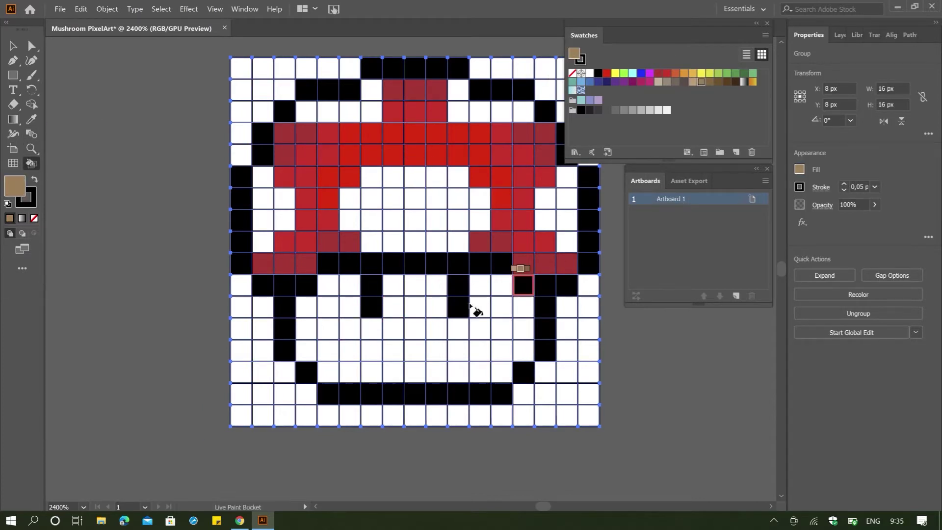
pyautogui.moveTo(306, 307); pyautogui.dragTo(306, 351)
pyautogui.click(327, 372)
pyautogui.moveTo(328, 285); pyautogui.dragTo(351, 283)
pyautogui.moveTo(393, 285)
pyautogui.mouseDown()
pyautogui.moveTo(484, 280)
pyautogui.moveTo(509, 299)
pyautogui.moveTo(523, 350)
pyautogui.mouseUp()
pyautogui.click(502, 371)
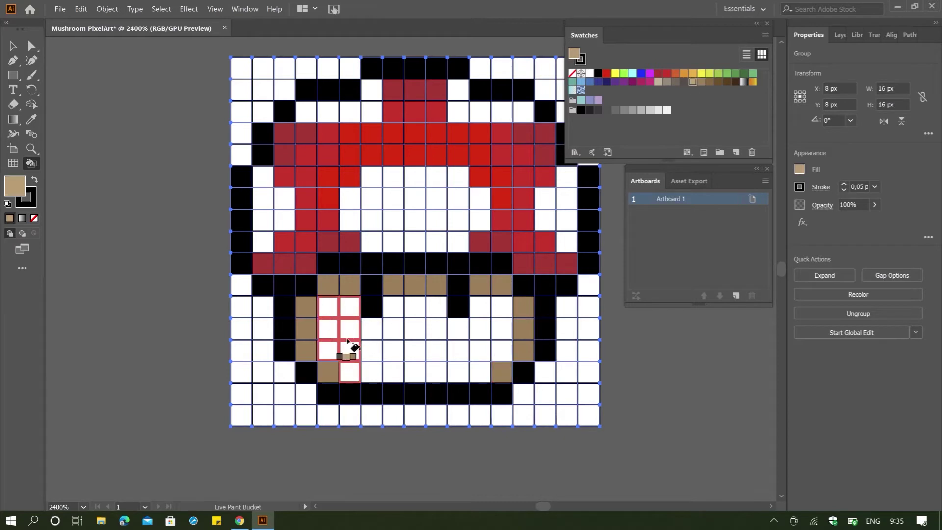
# Fill the stem's interior cells with light tan and repaint them in a paler beige
pyautogui.moveTo(347, 340)
pyautogui.mouseDown()
pyautogui.moveTo(438, 326)
pyautogui.moveTo(458, 362)
pyautogui.moveTo(505, 337)
pyautogui.moveTo(501, 307)
pyautogui.mouseUp()
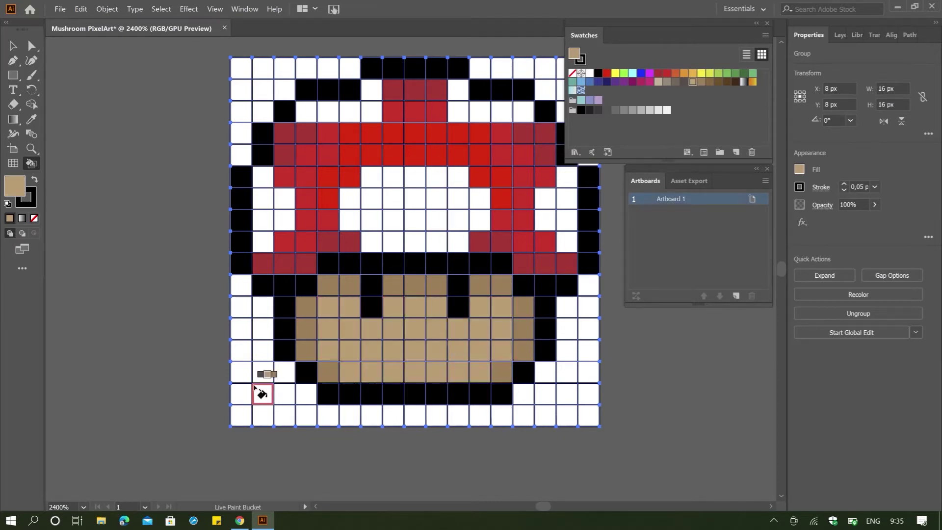
pyautogui.press('Left')
pyautogui.press('Left')
pyautogui.press('Left')
pyautogui.press('Left')
pyautogui.moveTo(328, 306)
pyautogui.mouseDown()
pyautogui.moveTo(353, 362)
pyautogui.moveTo(475, 374)
pyautogui.moveTo(490, 312)
pyautogui.moveTo(449, 331)
pyautogui.moveTo(397, 328)
pyautogui.moveTo(368, 346)
pyautogui.moveTo(364, 333)
pyautogui.moveTo(436, 307)
pyautogui.mouseUp()
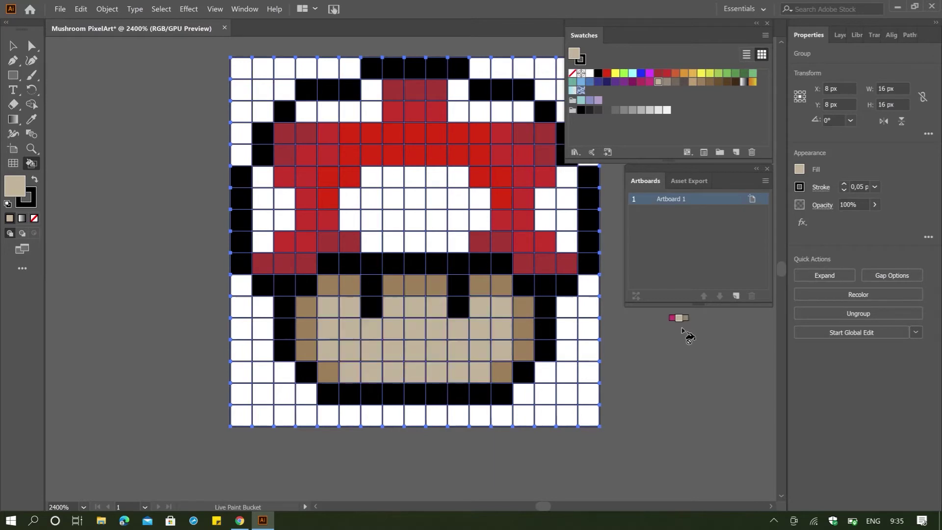
# Try a lighter tan on columns 5 and 6 of row 11 and repaint the stem's interior tan
pyautogui.click(664, 83)
pyautogui.moveTo(348, 286)
pyautogui.mouseDown()
pyautogui.moveTo(312, 343)
pyautogui.moveTo(331, 286)
pyautogui.mouseUp()
pyautogui.click(693, 83)
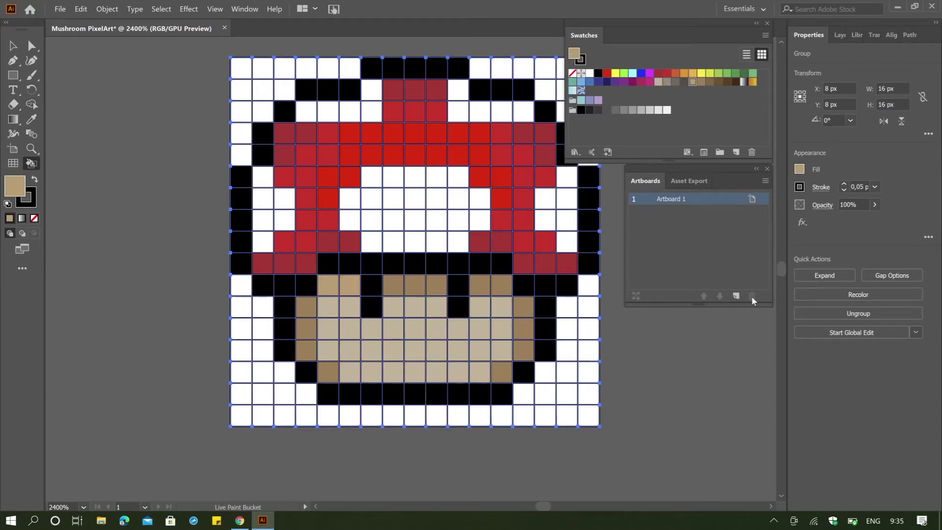
pyautogui.moveTo(700, 83); pyautogui.dragTo(730, 323)
pyautogui.click(692, 82)
pyautogui.moveTo(474, 362)
pyautogui.mouseDown()
pyautogui.moveTo(493, 344)
pyautogui.moveTo(494, 307)
pyautogui.moveTo(458, 330)
pyautogui.moveTo(441, 371)
pyautogui.moveTo(390, 369)
pyautogui.moveTo(324, 321)
pyautogui.moveTo(384, 351)
pyautogui.moveTo(444, 338)
pyautogui.mouseUp()
# Open the Skintones swatch library and dock it with Artboards and Asset Export
pyautogui.click(575, 152)
pyautogui.moveTo(585, 212)
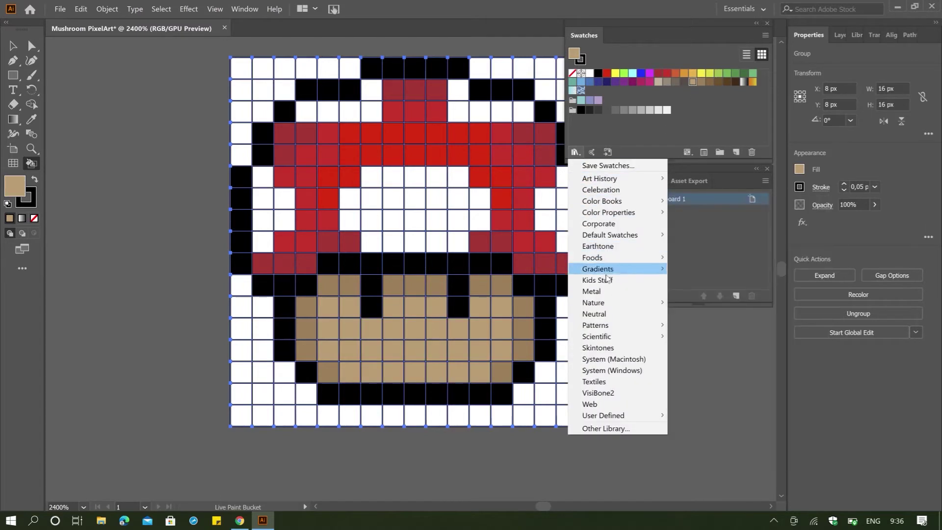
pyautogui.moveTo(612, 270)
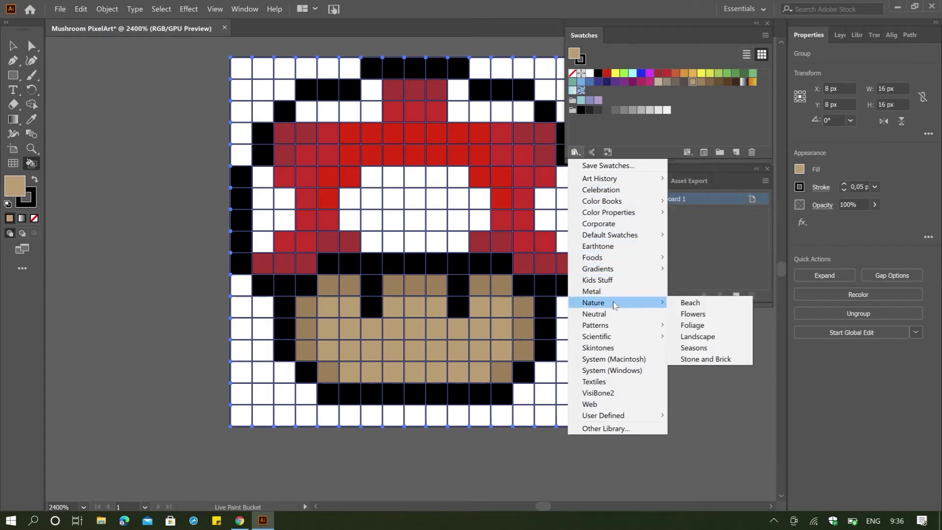
pyautogui.click(609, 350)
pyautogui.moveTo(512, 247); pyautogui.dragTo(688, 183)
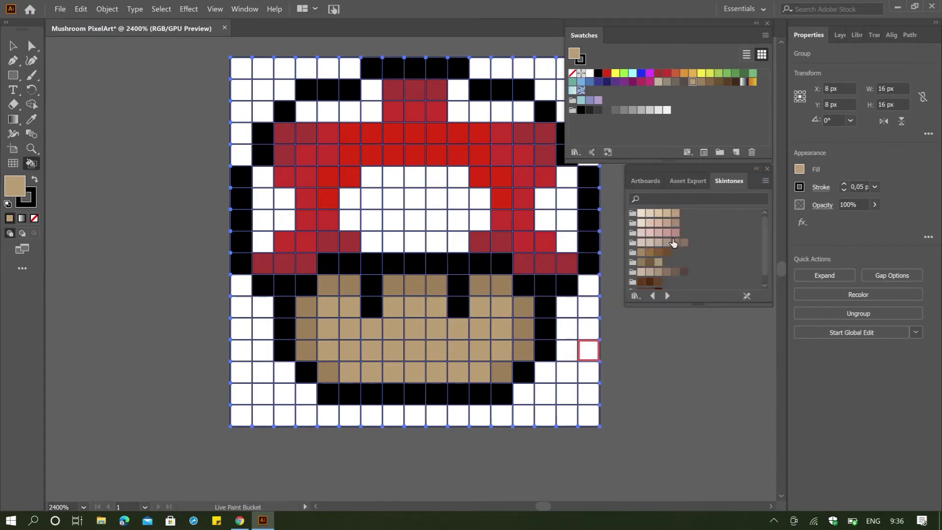
# Try light skin tones on the stem's interior and fill all its interior cells with the pinkish beige
pyautogui.click(650, 213)
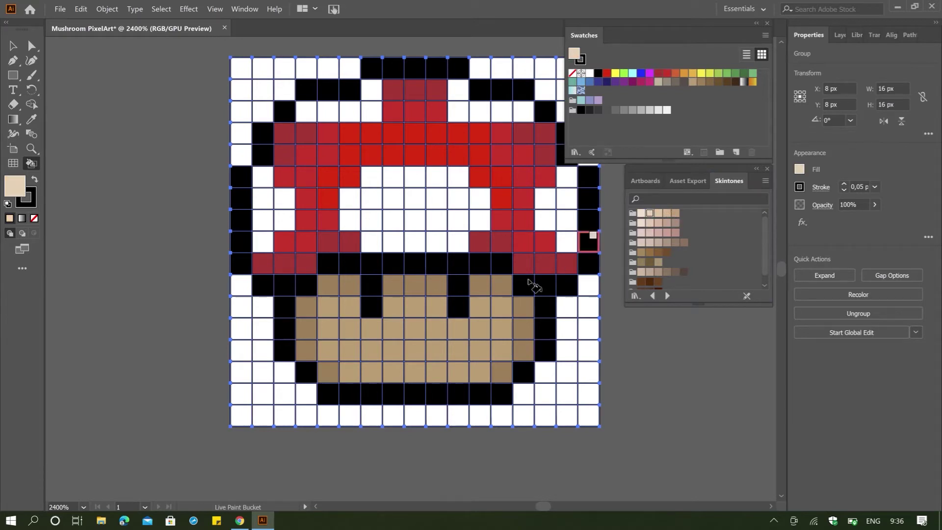
pyautogui.moveTo(326, 307)
pyautogui.mouseDown()
pyautogui.moveTo(361, 361)
pyautogui.moveTo(505, 352)
pyautogui.moveTo(390, 343)
pyautogui.moveTo(437, 319)
pyautogui.mouseUp()
pyautogui.click(663, 224)
pyautogui.click(649, 223)
pyautogui.moveTo(328, 307)
pyautogui.mouseDown()
pyautogui.moveTo(340, 332)
pyautogui.moveTo(393, 340)
pyautogui.moveTo(463, 337)
pyautogui.moveTo(488, 312)
pyautogui.mouseUp()
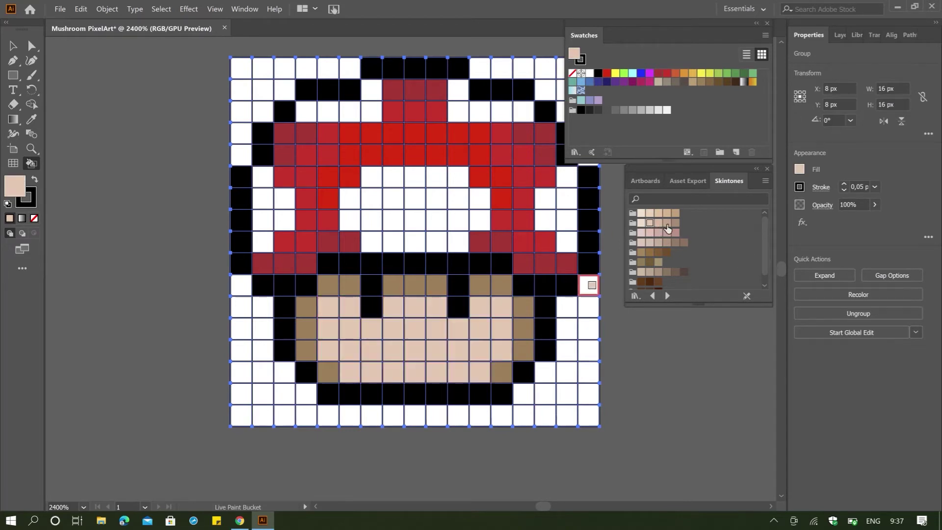
# Repaint the stem's shaded edge cells, including row 11 beside the eyes, with the darkest pinkish-brown skin tone of the same colour group
pyautogui.click(676, 223)
pyautogui.moveTo(395, 286)
pyautogui.mouseDown()
pyautogui.moveTo(361, 284)
pyautogui.moveTo(330, 298)
pyautogui.moveTo(307, 335)
pyautogui.moveTo(322, 364)
pyautogui.moveTo(523, 354)
pyautogui.moveTo(524, 307)
pyautogui.mouseUp()
pyautogui.moveTo(475, 287); pyautogui.dragTo(478, 289)
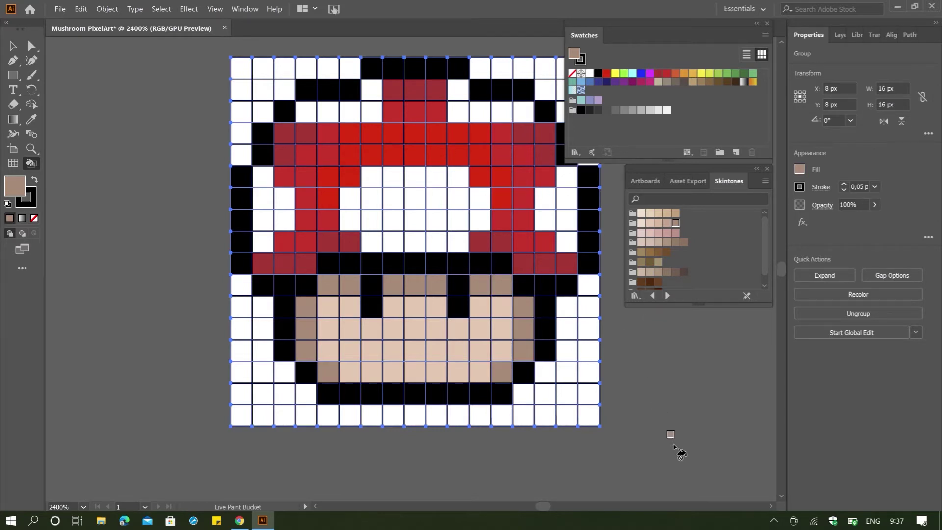
# Deselect the artwork and review the whole coloured mushroom at different zoom levels
pyautogui.click(12, 45)
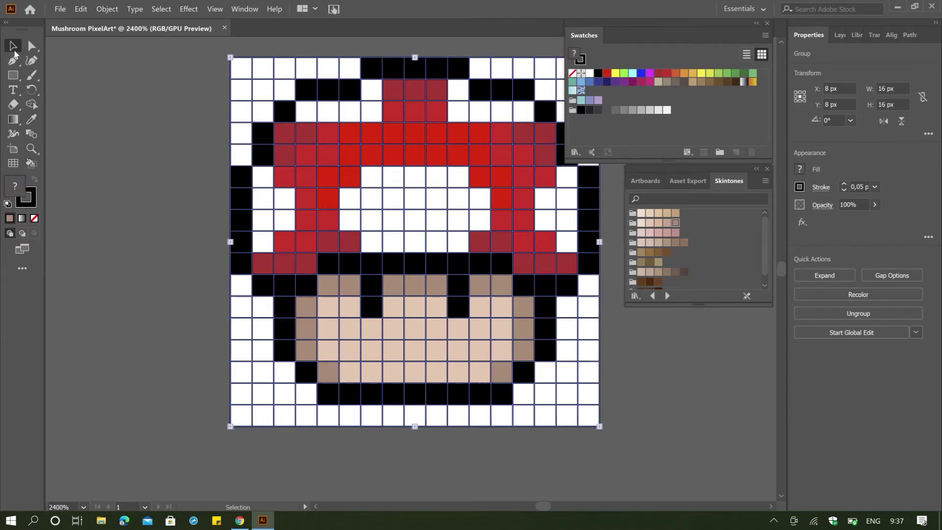
pyautogui.click(102, 178)
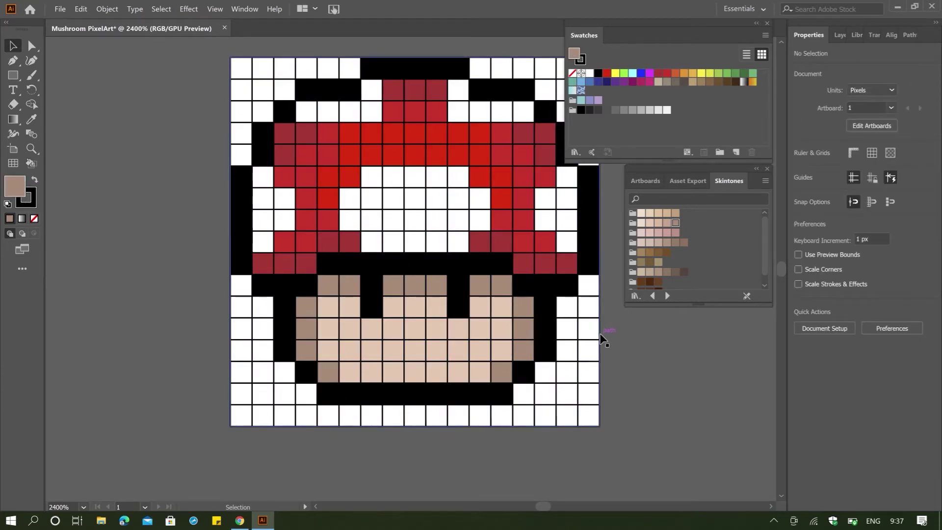
pyautogui.press('-')
pyautogui.hotkey('ctrl', '-')
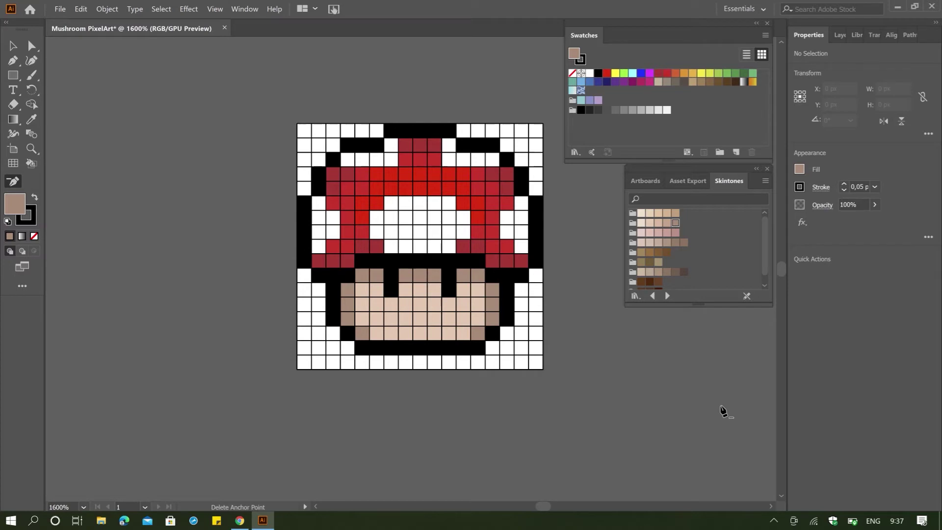
pyautogui.hotkey('ctrl', '+')
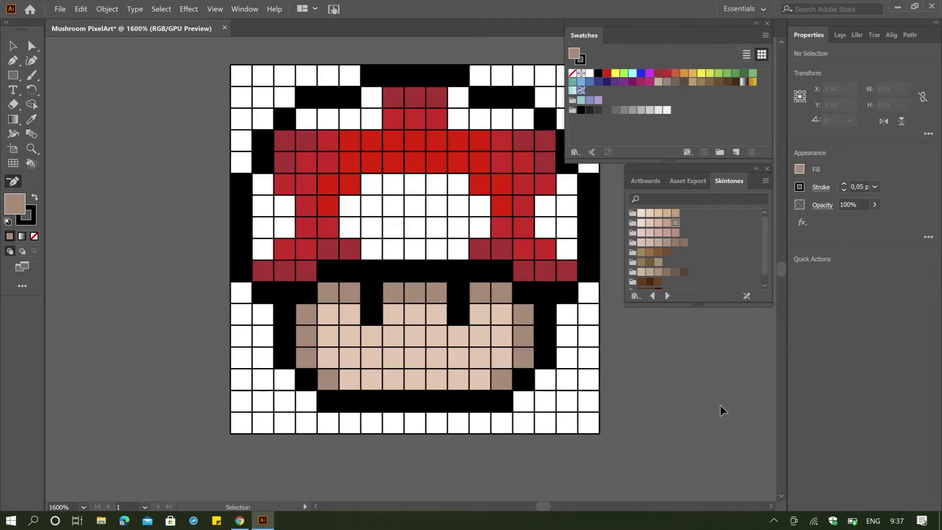
pyautogui.hotkey('ctrl', '-')
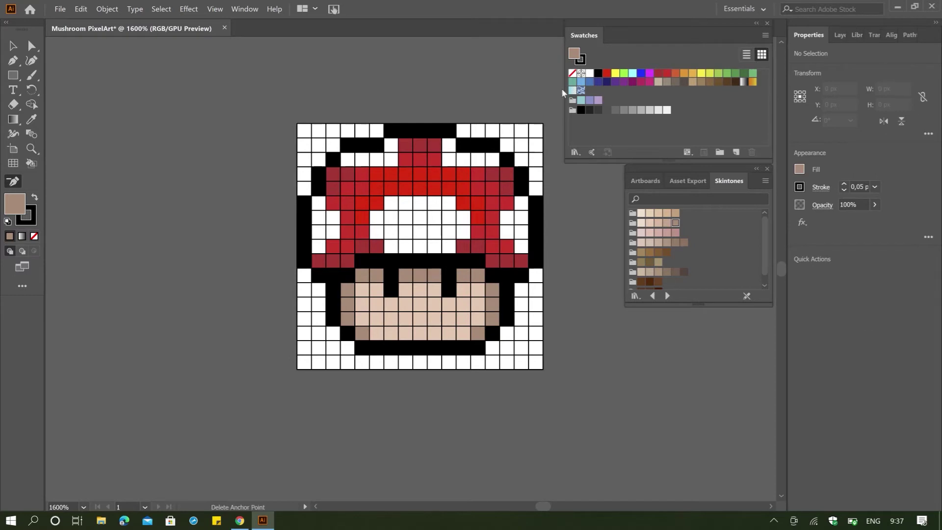
pyautogui.click(590, 74)
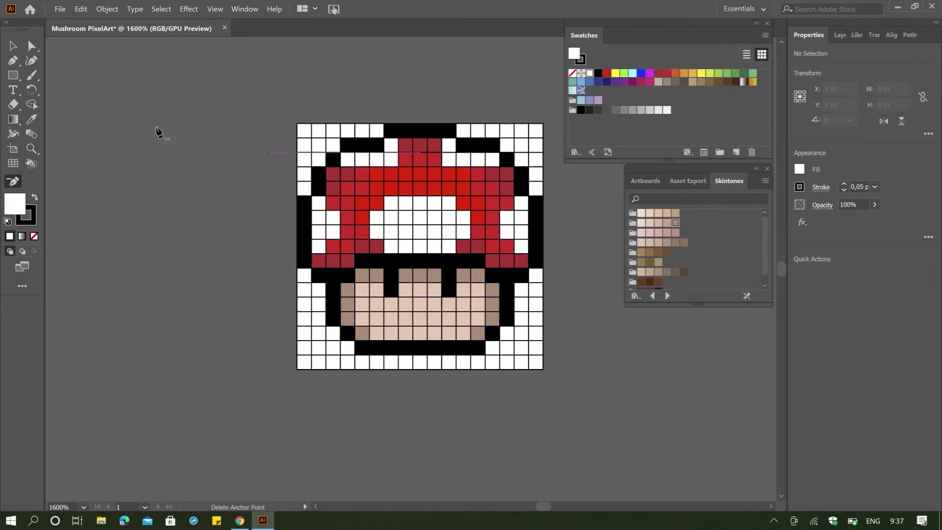
pyautogui.click(13, 45)
pyautogui.click(418, 223)
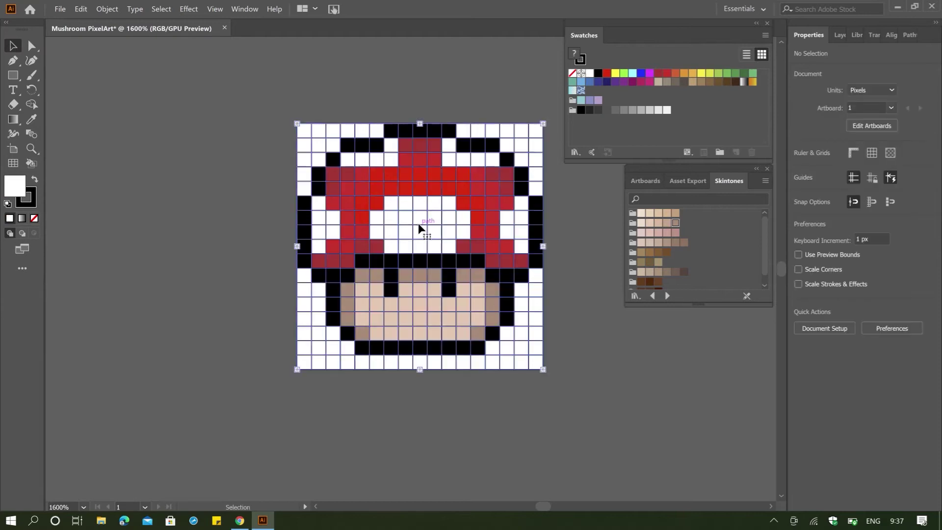
pyautogui.click(33, 164)
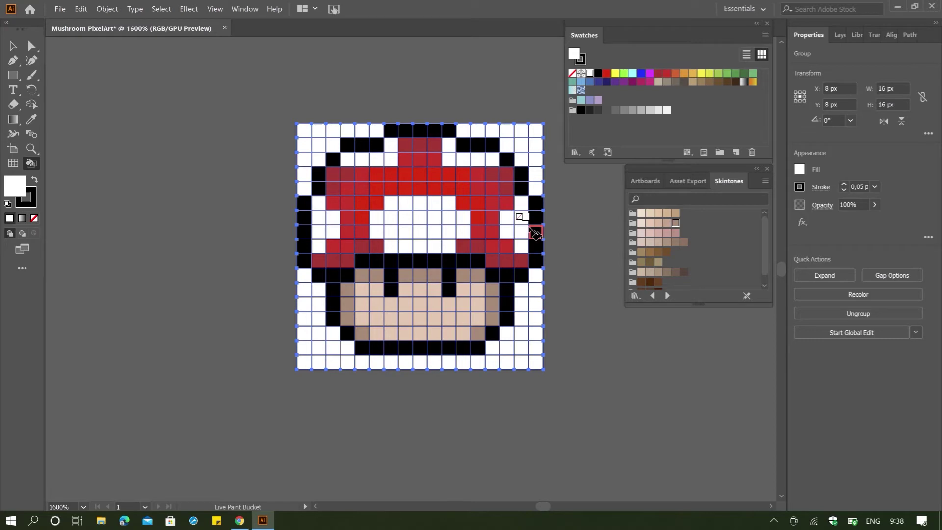
# Expand the mushroom's Live Paint group into ordinary paths and deselect it
pyautogui.click(17, 50)
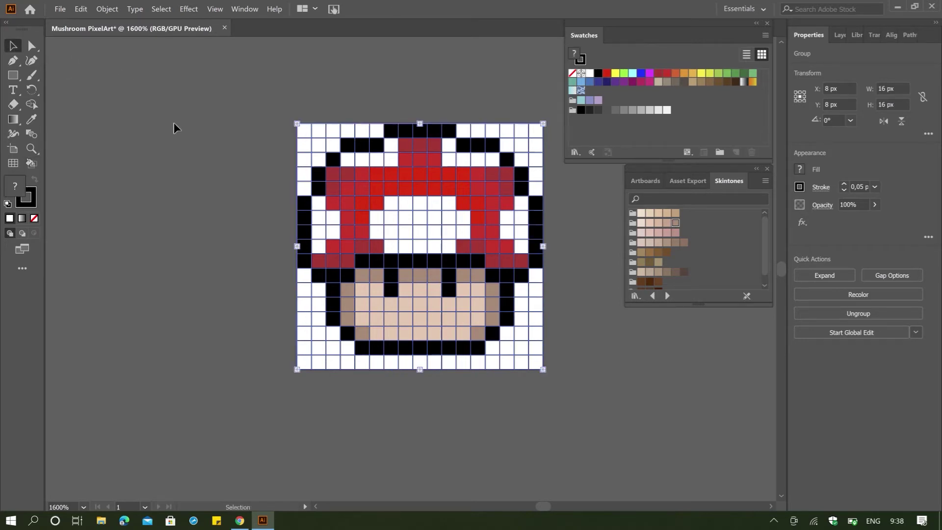
pyautogui.click(174, 122)
pyautogui.click(484, 202)
pyautogui.click(825, 275)
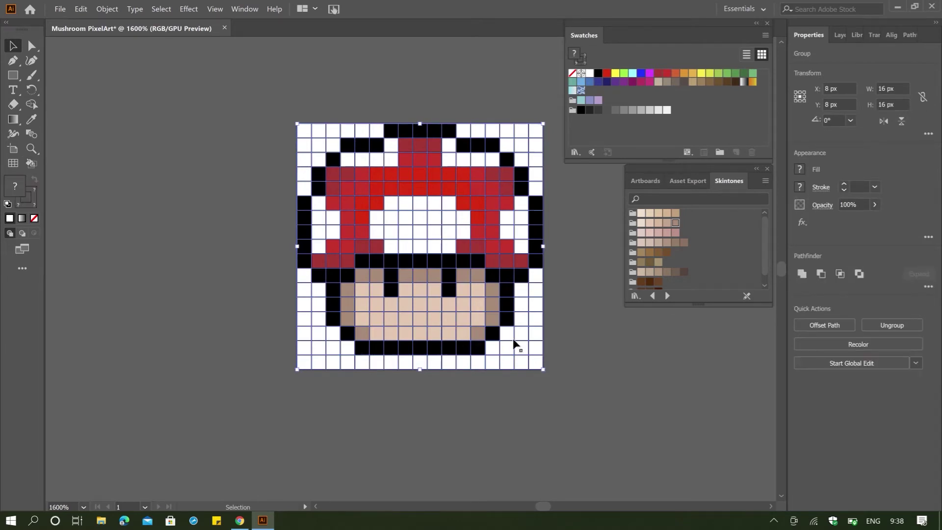
pyautogui.click(543, 425)
# Directly select and delete the grid lines in the lower-right corner, columns 15 to 17 of rows 15 to 17
pyautogui.click(31, 46)
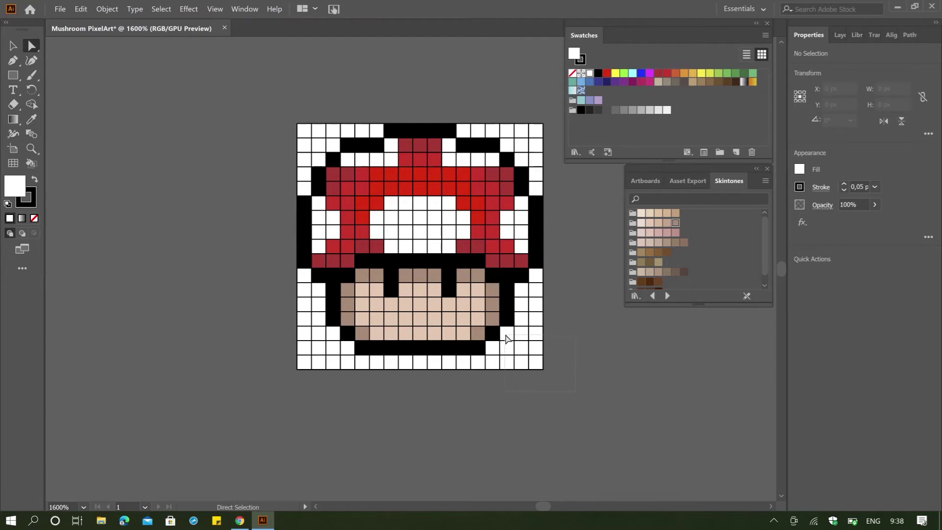
pyautogui.moveTo(507, 337); pyautogui.dragTo(591, 364)
pyautogui.press('Delete')
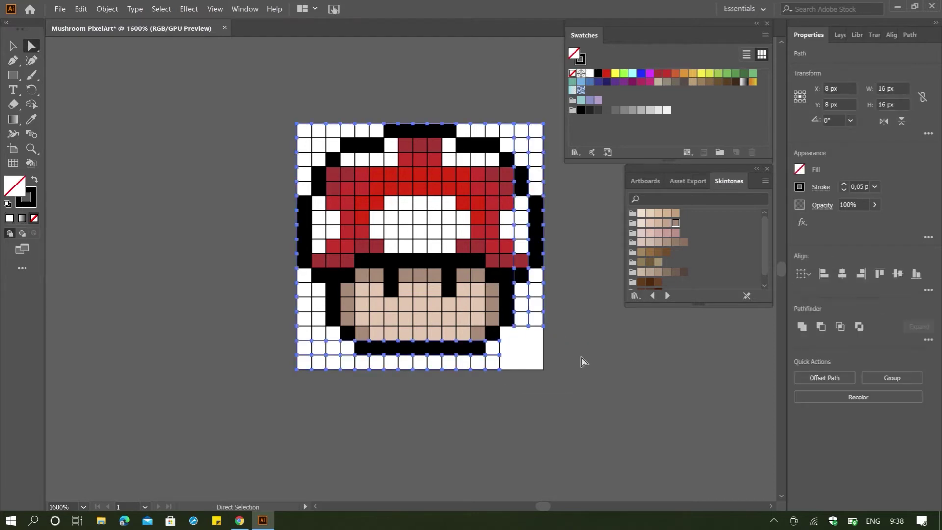
pyautogui.click(555, 341)
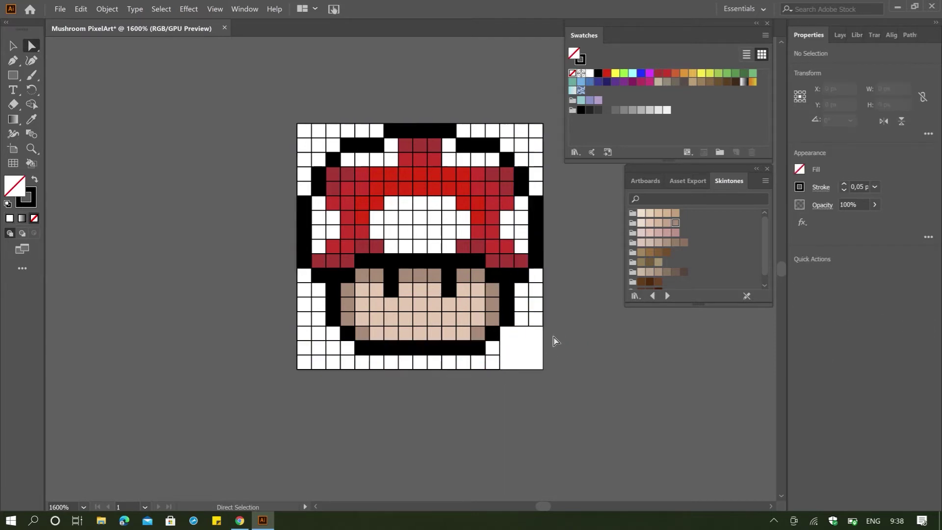
# Delete the remaining grid lines outside the stem's right outline, in columns 16 and 17 of rows 12 to 14
pyautogui.moveTo(521, 293); pyautogui.dragTo(543, 305)
pyautogui.press('Delete')
pyautogui.click(537, 298)
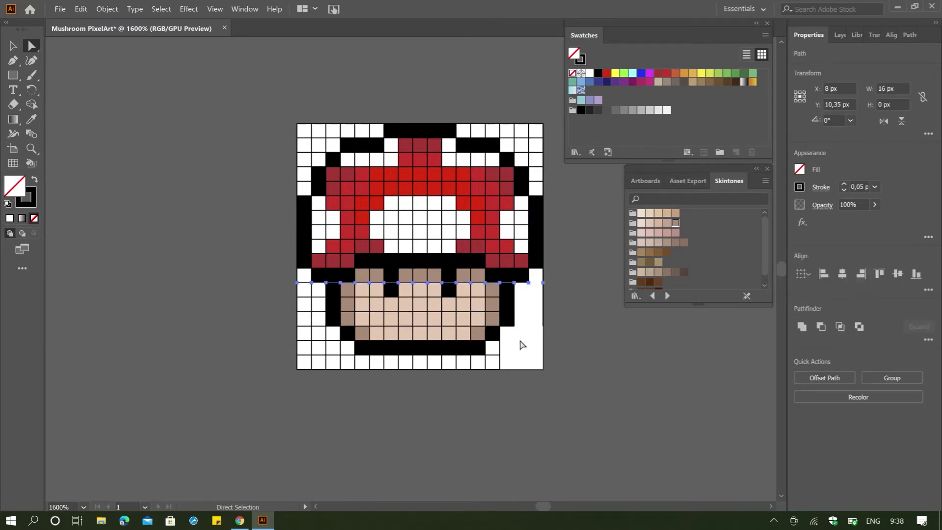
pyautogui.click(518, 375)
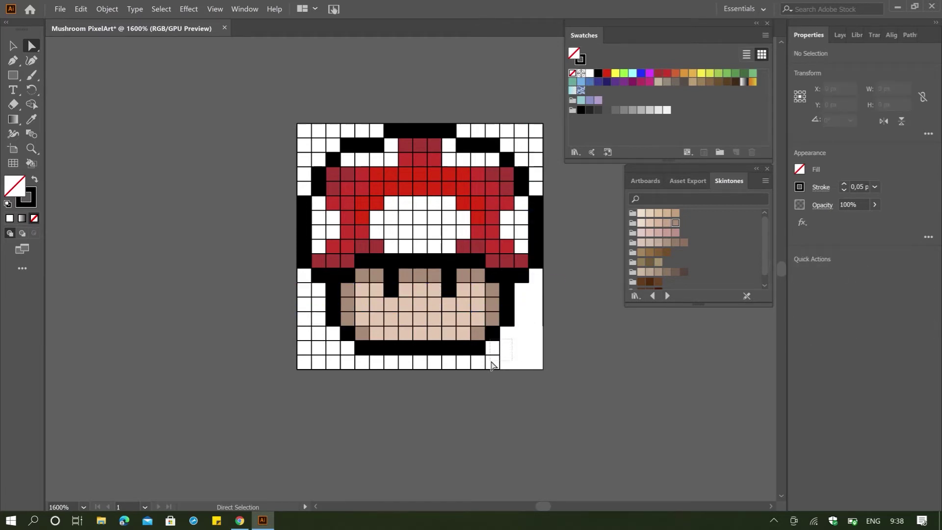
# Delete the grid lines at column 14 of rows 16 and 17 and along the rest of the bottom row
pyautogui.moveTo(493, 353); pyautogui.dragTo(499, 363)
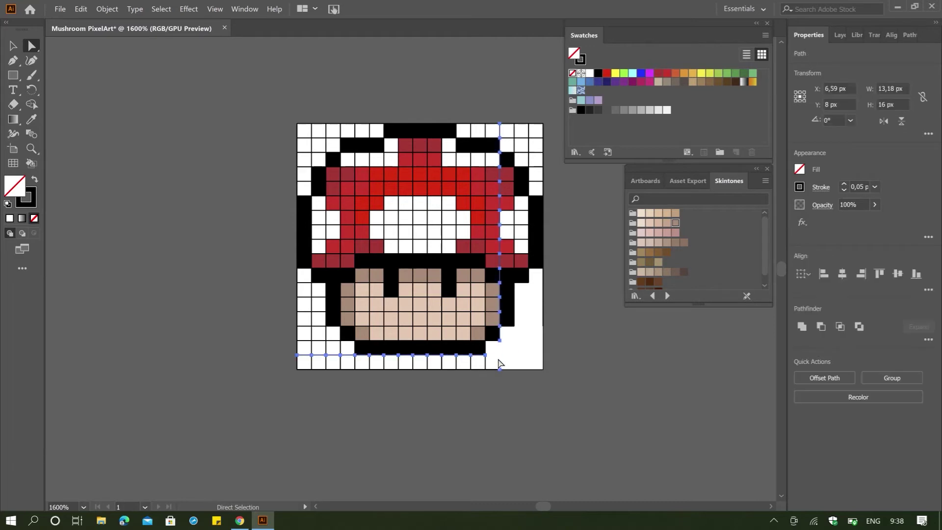
pyautogui.click(493, 366)
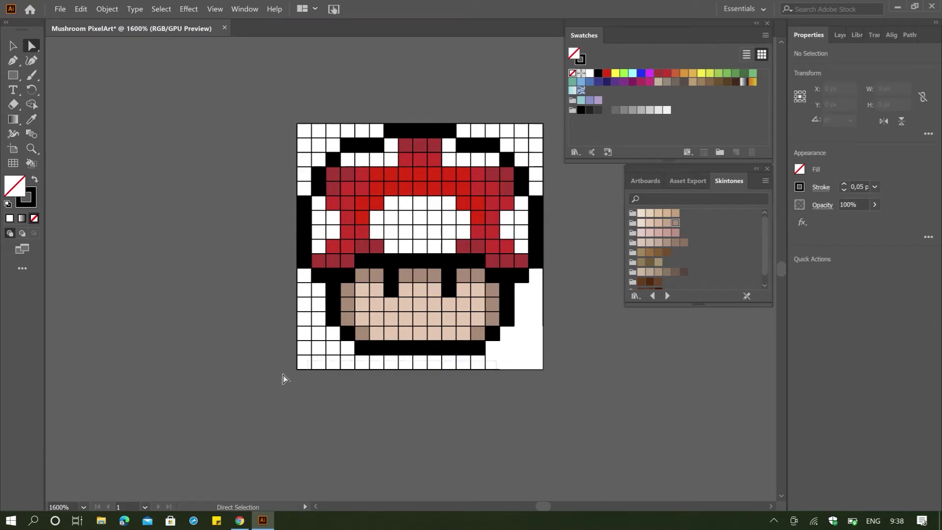
pyautogui.hotkey('ctrl', 'a')
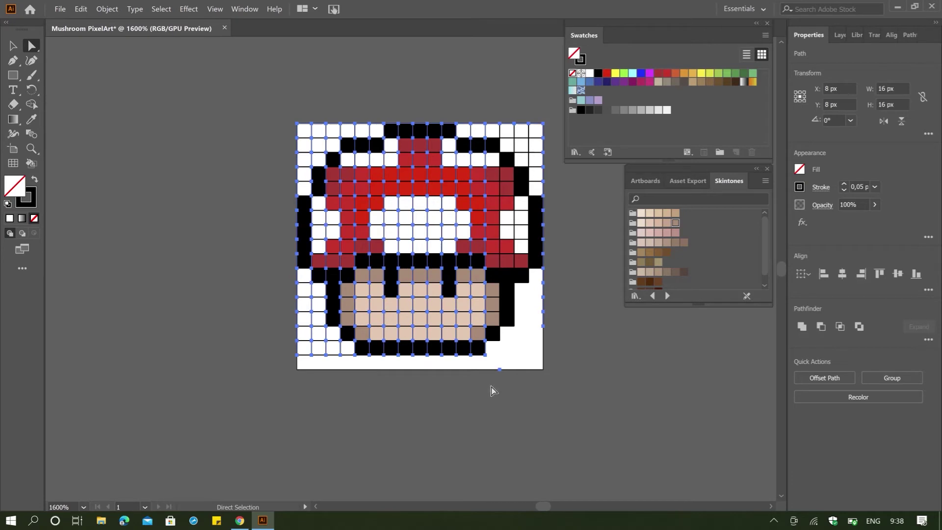
pyautogui.click(493, 391)
pyautogui.press('Delete')
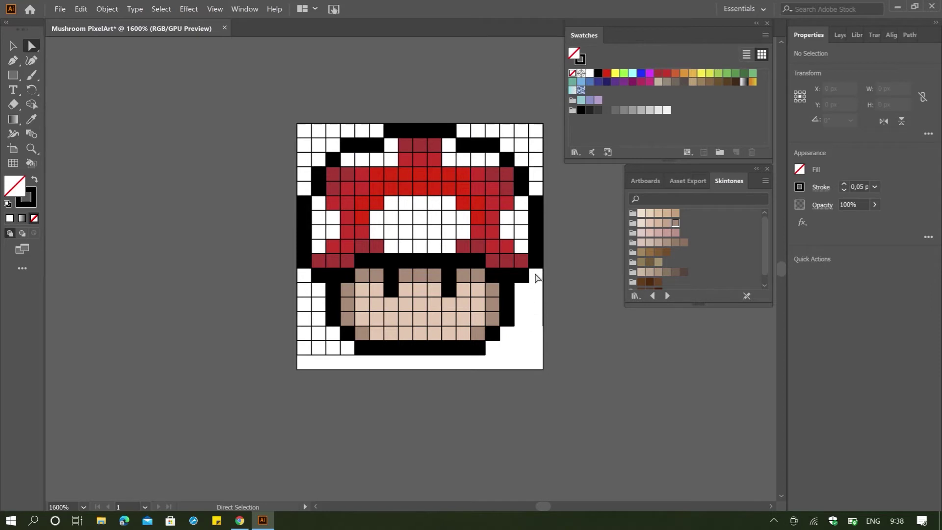
# Directly select and delete the grid lines in the top row beside the cap's upper-right edge, columns 12 to 17
pyautogui.click(546, 340)
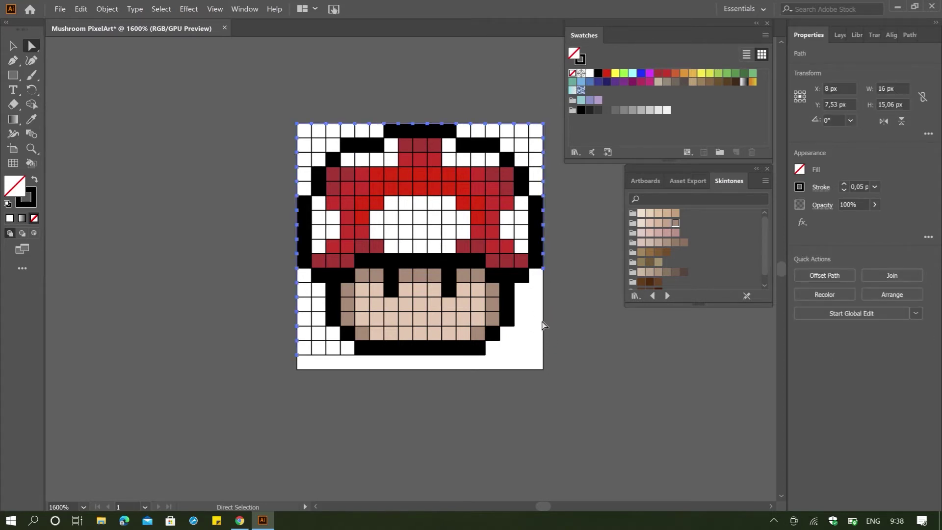
pyautogui.click(543, 325)
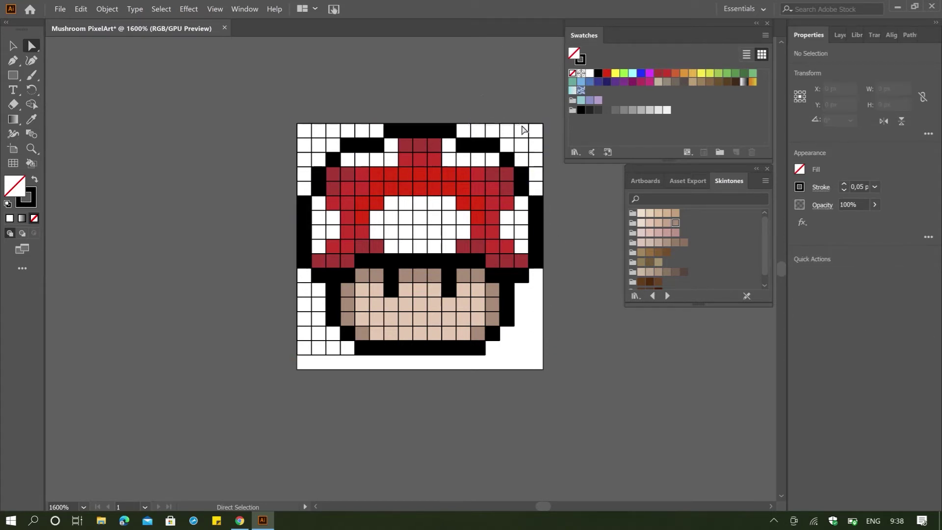
pyautogui.moveTo(469, 102); pyautogui.dragTo(552, 130)
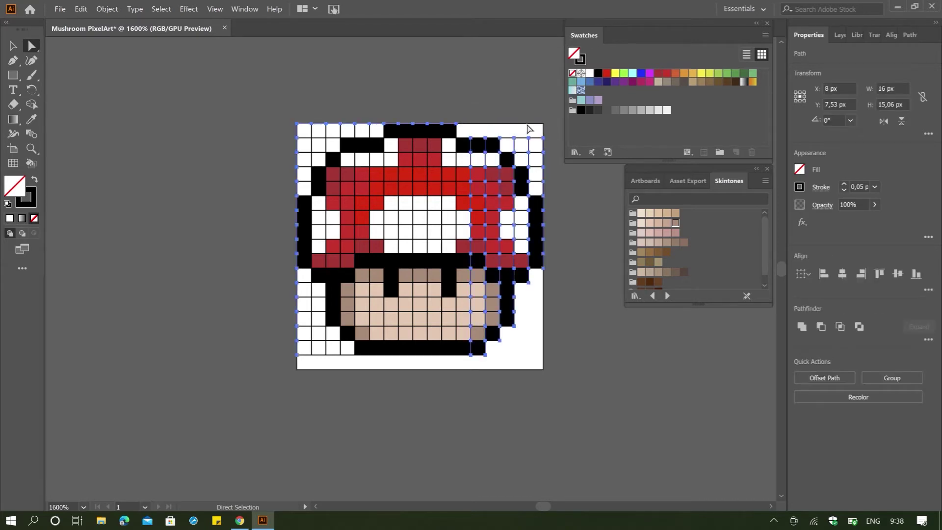
pyautogui.press('Delete')
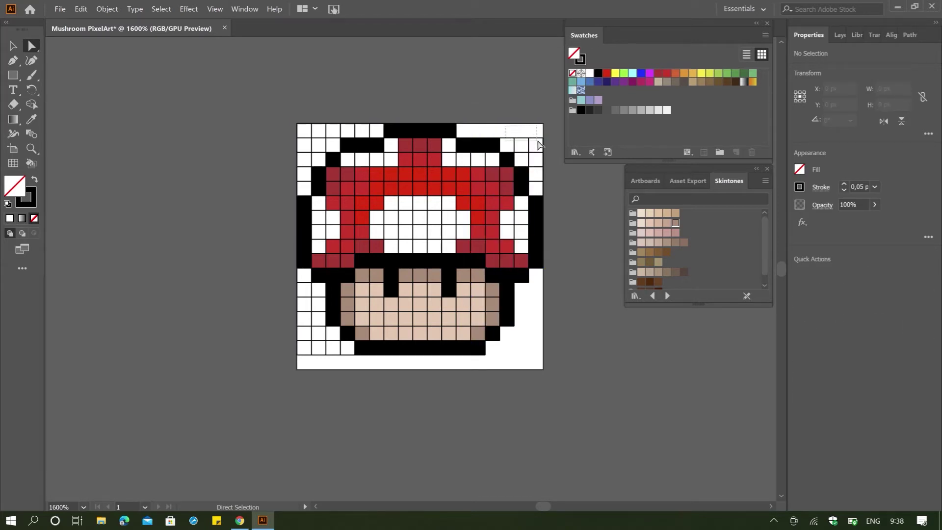
# Delete the remaining grid lines outside the cap's upper-right outline, in rows 2 to 5
pyautogui.click(543, 147)
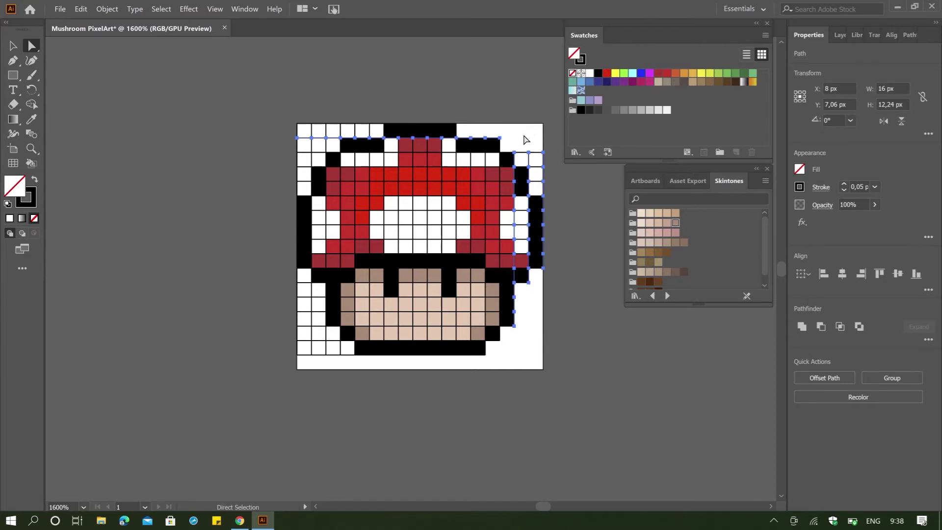
pyautogui.click(525, 155)
pyautogui.moveTo(558, 163); pyautogui.dragTo(560, 195)
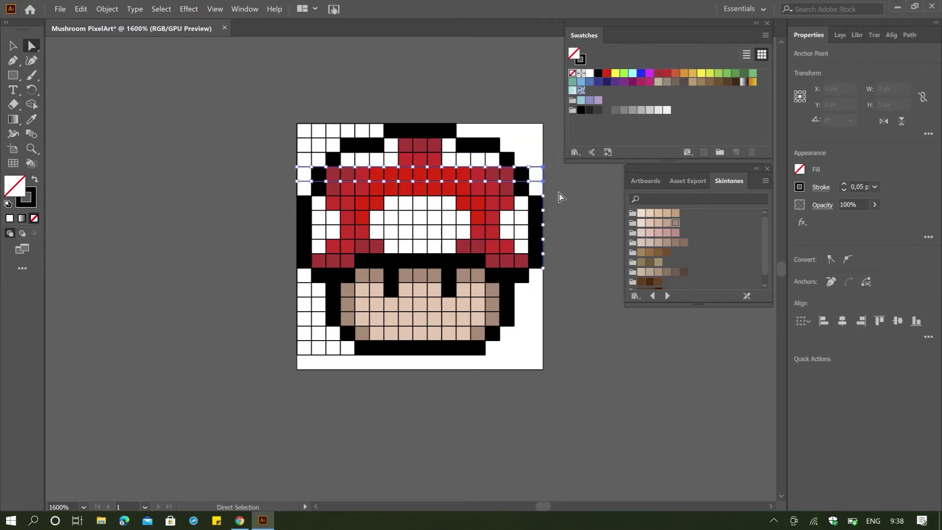
pyautogui.click(380, 383)
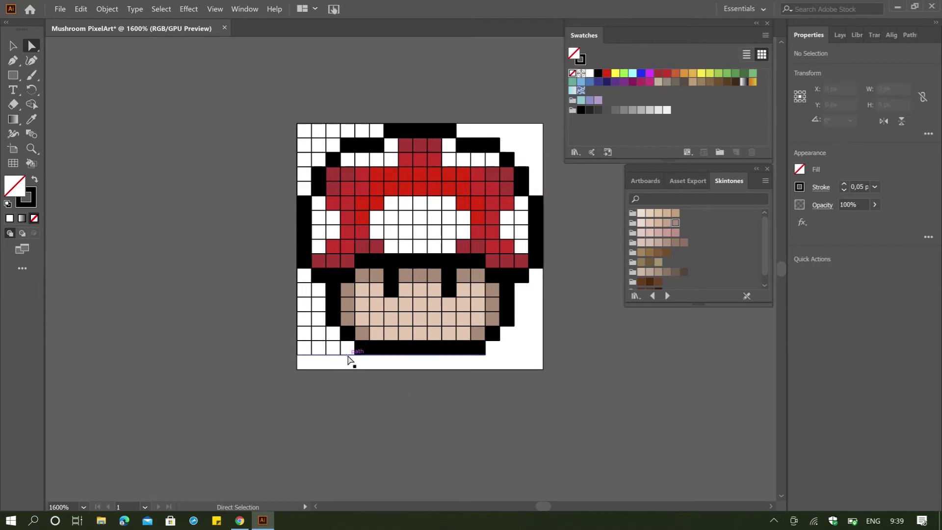
# Delete the grid lines outside the stem's left outline, from the lower-left corner up to the cap
pyautogui.moveTo(293, 350); pyautogui.dragTo(275, 337)
pyautogui.press('Delete')
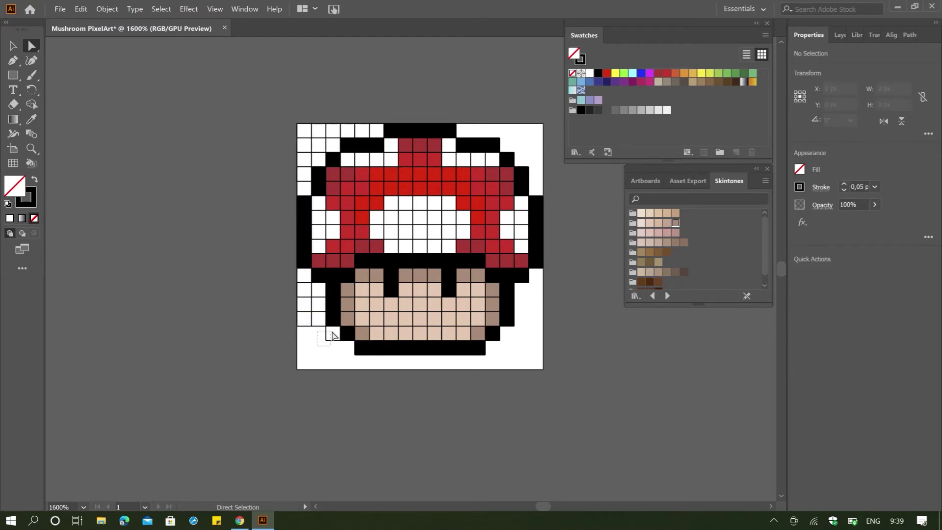
pyautogui.moveTo(332, 331); pyautogui.dragTo(283, 280)
pyautogui.press('Delete')
pyautogui.press('Delete')
pyautogui.press('Delete')
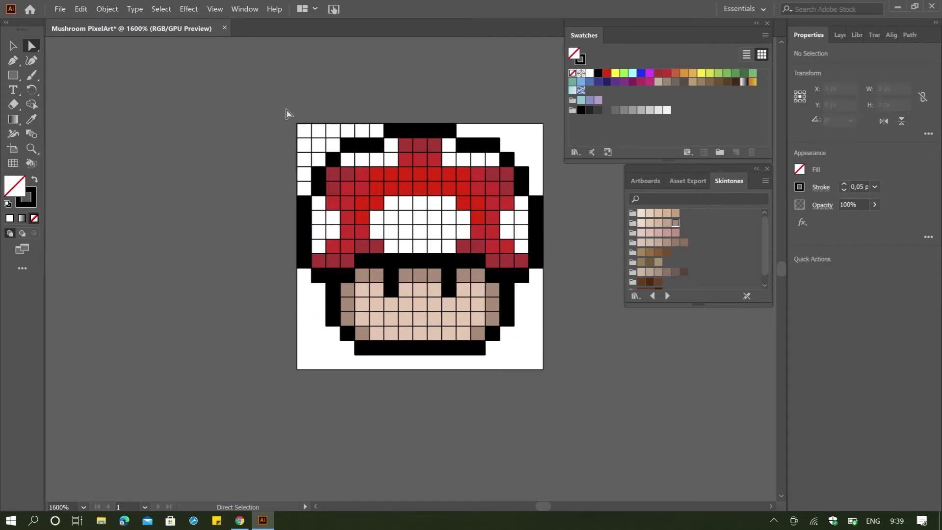
# Delete the grid lines outside the cap's upper-left outline, in columns 1 to 6 of rows 1 to 5
pyautogui.moveTo(293, 163); pyautogui.dragTo(301, 196)
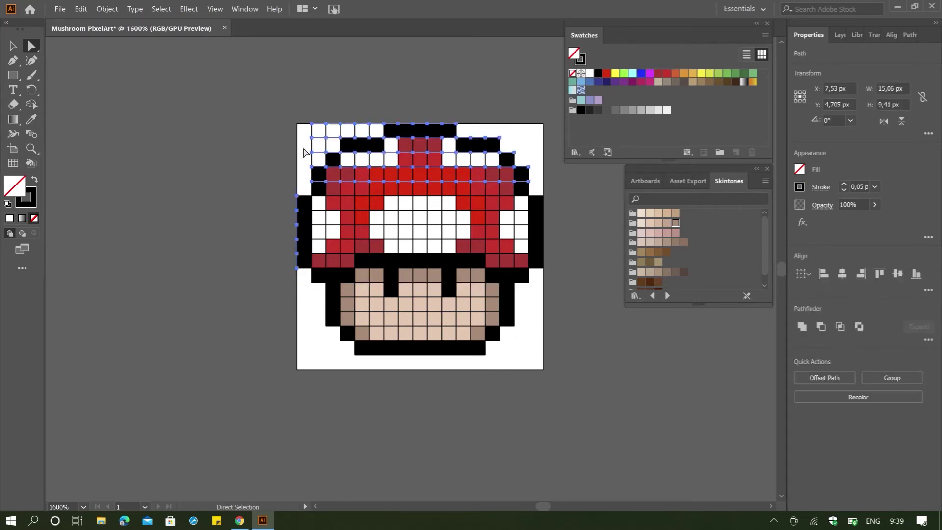
pyautogui.press('Delete')
pyautogui.moveTo(305, 119); pyautogui.dragTo(321, 168)
pyautogui.press('Delete')
pyautogui.moveTo(317, 123); pyautogui.dragTo(385, 118)
pyautogui.press('Delete')
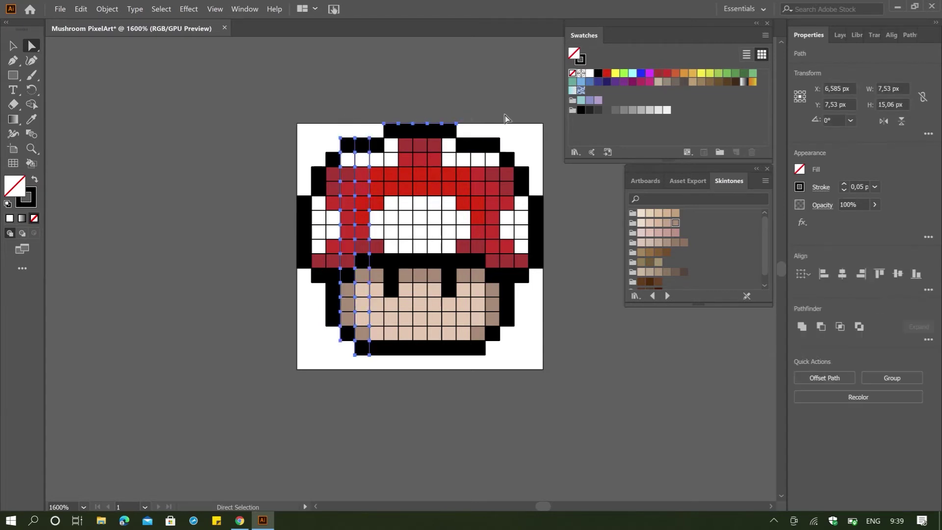
pyautogui.press('Delete')
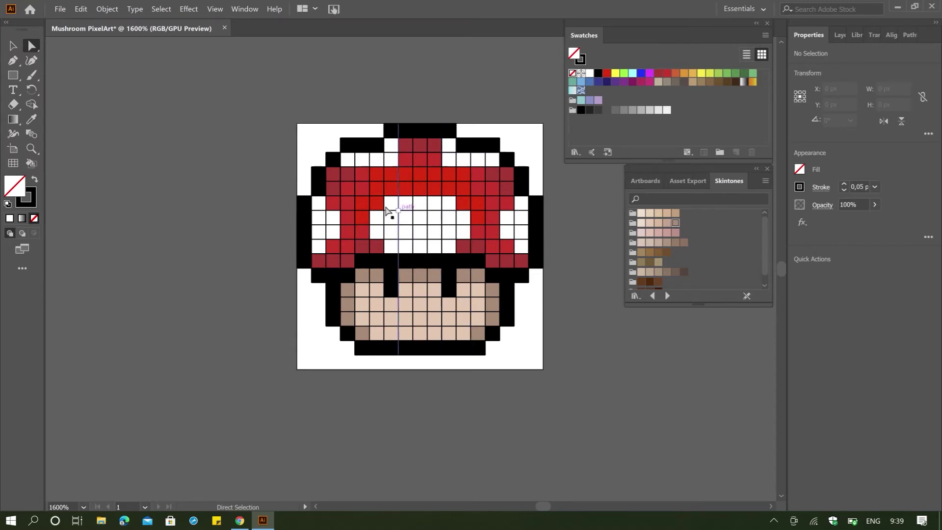
# Select the whole mushroom group, remove its stroke, and deselect it
pyautogui.press('v')
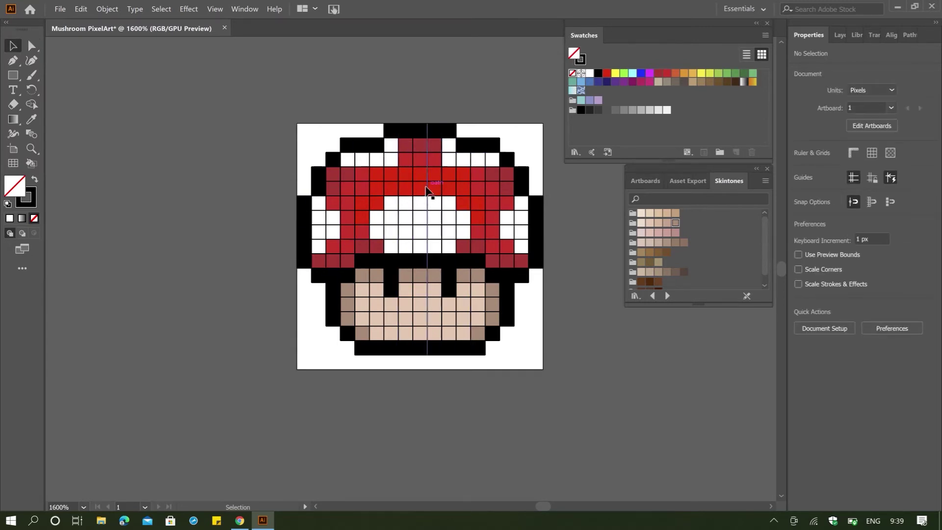
pyautogui.click(426, 189)
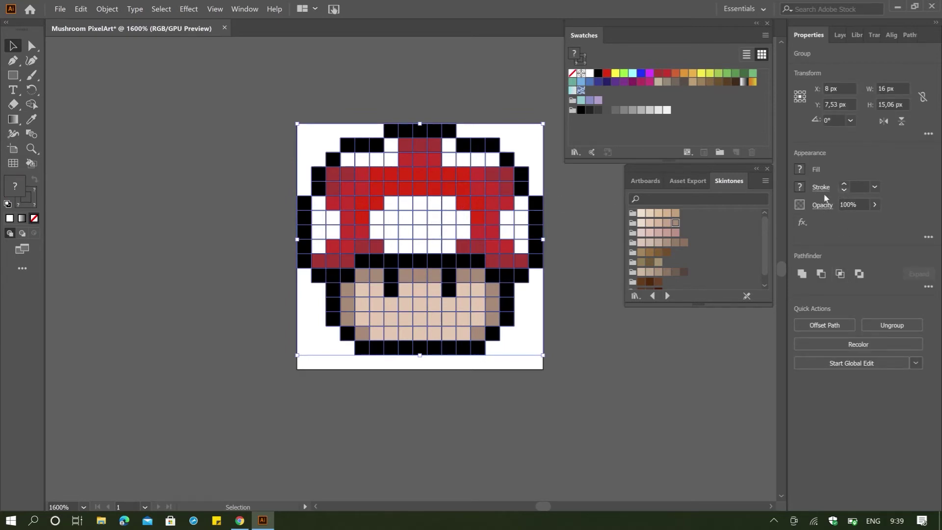
pyautogui.click(844, 190)
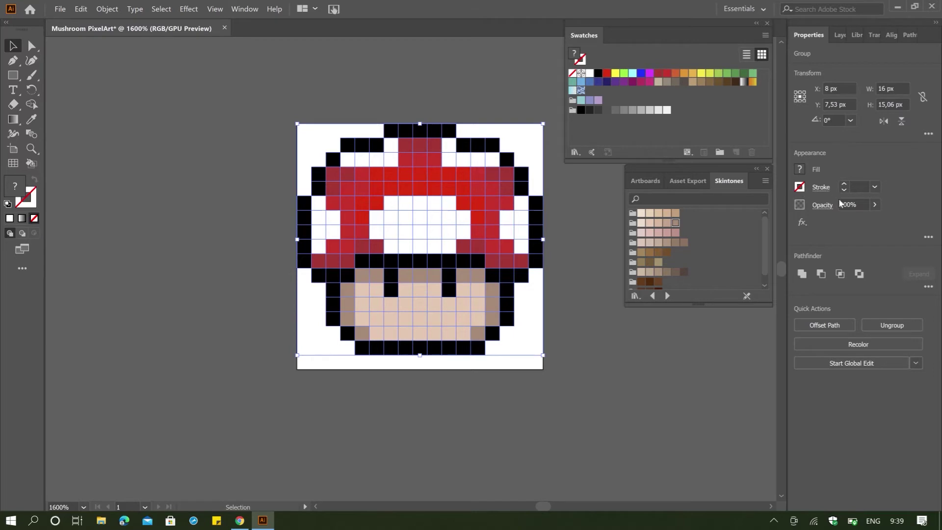
pyautogui.click(629, 354)
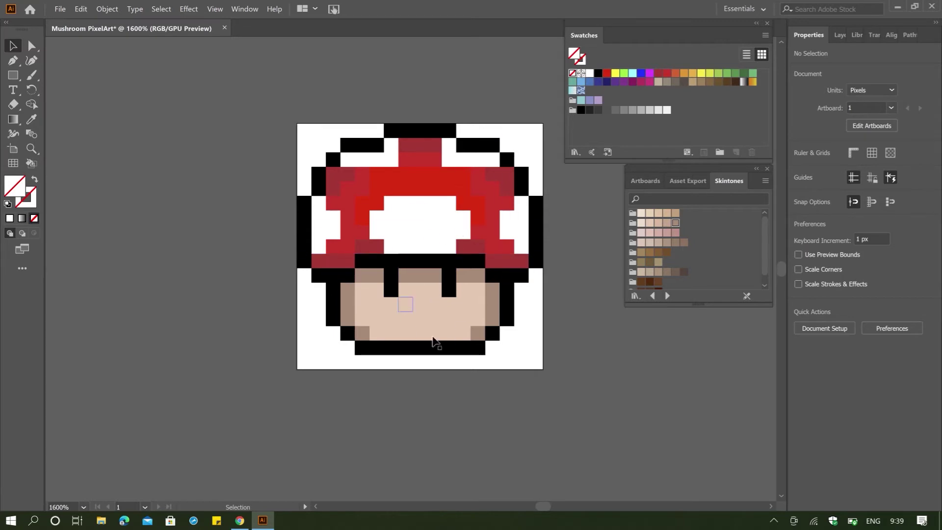
# Reselect the mushroom group and bring up the list of the document's artboards
pyautogui.click(410, 228)
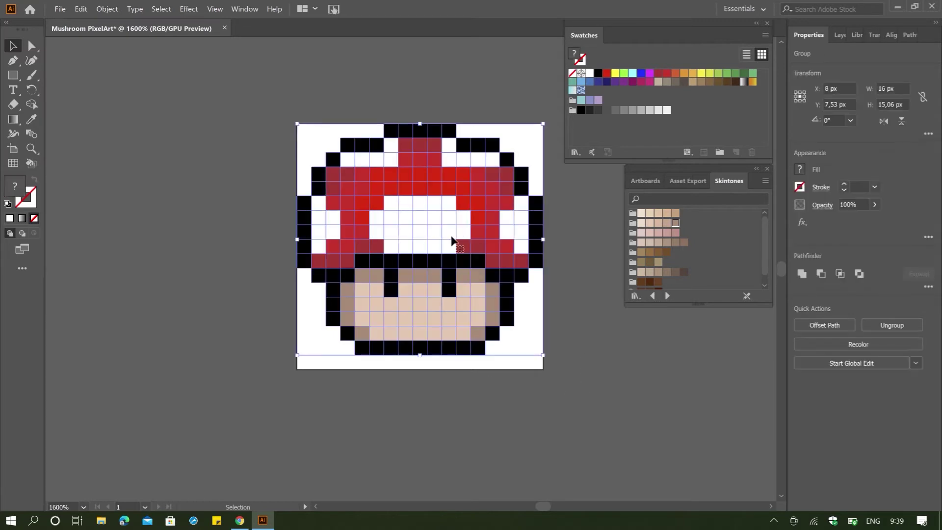
pyautogui.click(692, 429)
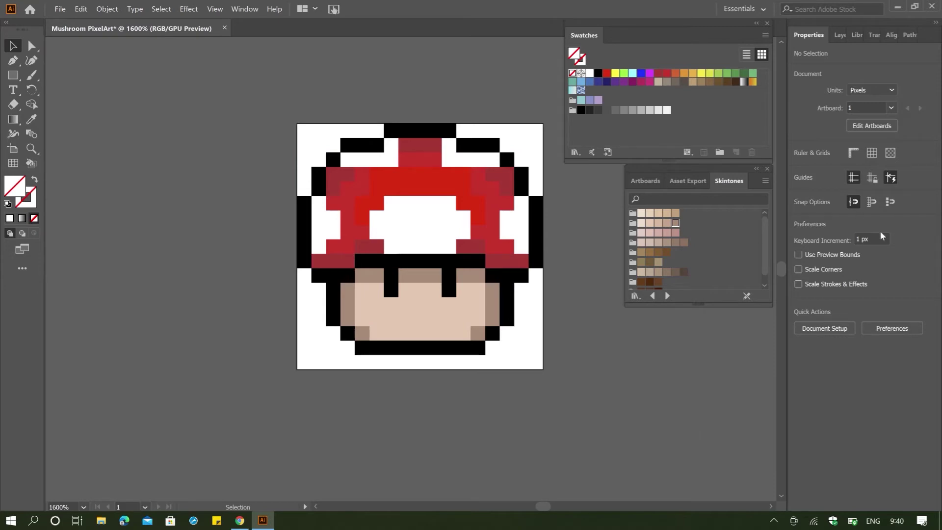
pyautogui.click(515, 259)
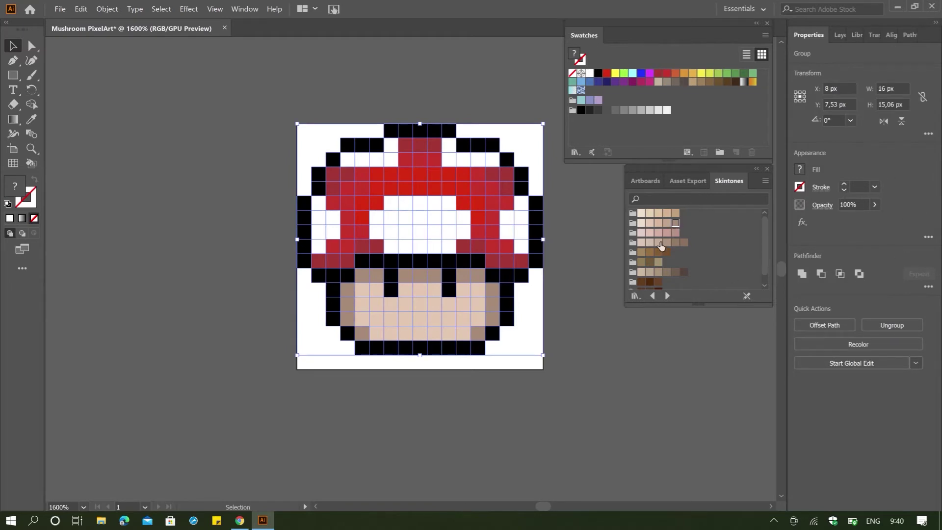
pyautogui.click(646, 184)
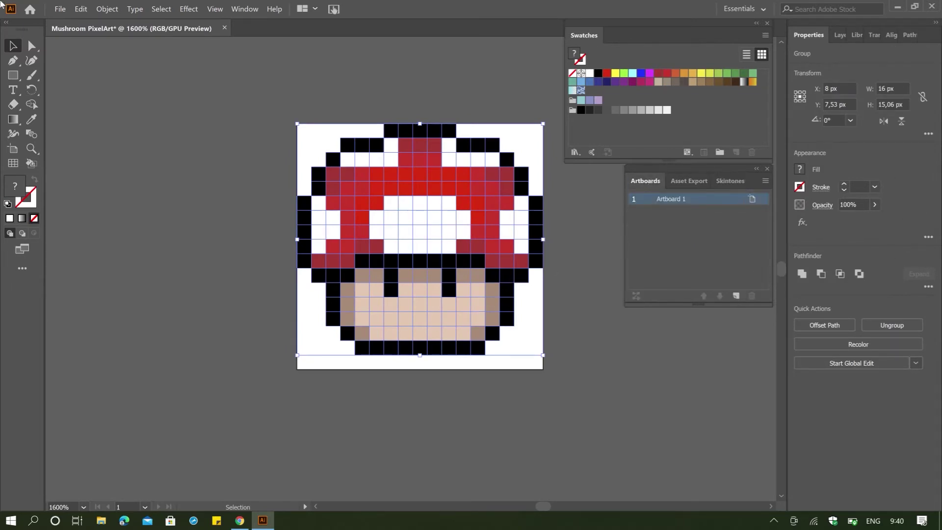
# Save the document as Mushroom PixelArt.ai in the Personal Project folder under Projects, with the Illustrator 2020 options
pyautogui.click(60, 9)
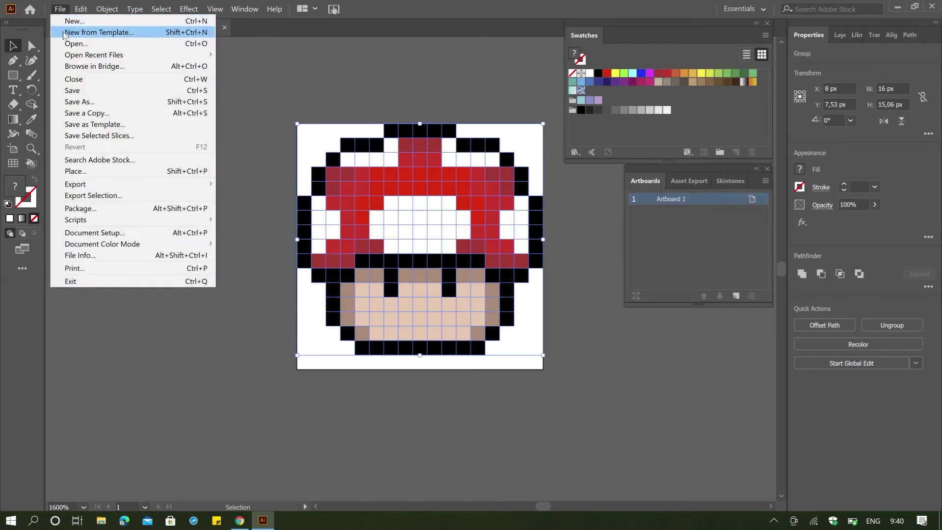
pyautogui.click(81, 93)
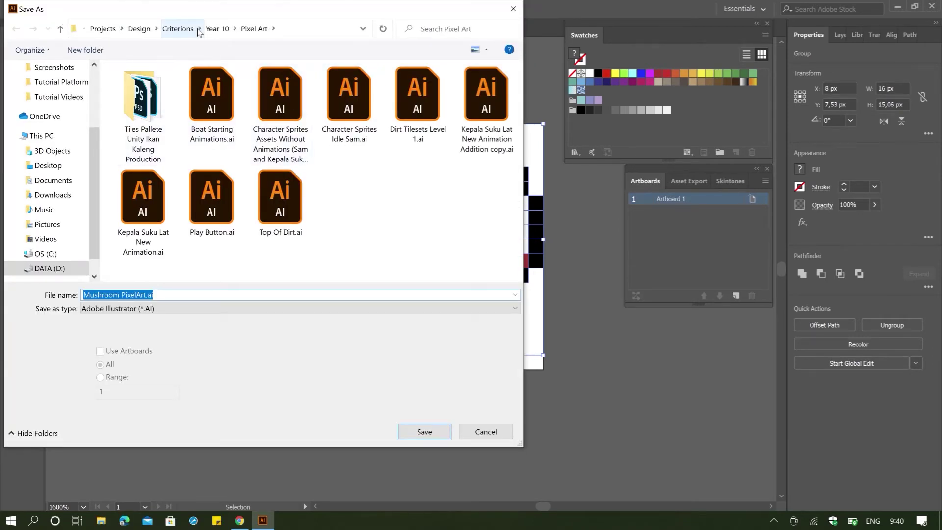
pyautogui.click(102, 28)
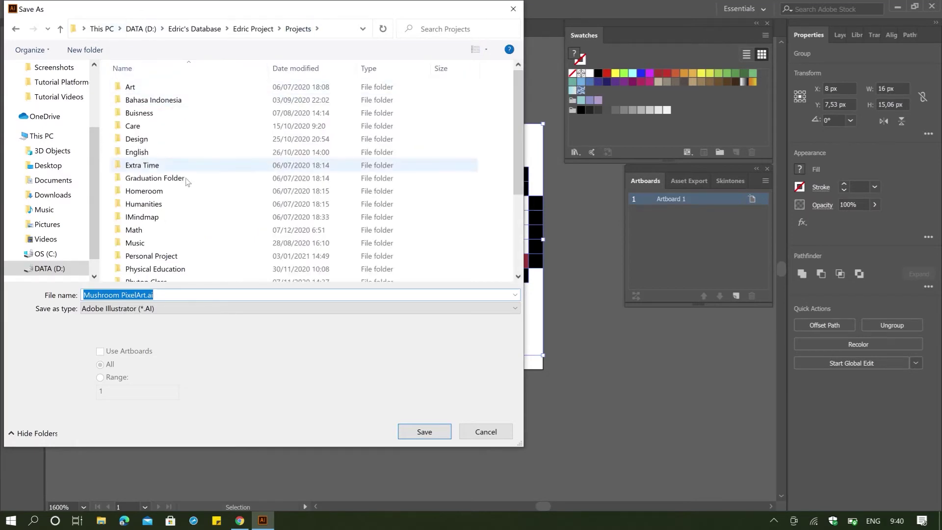
pyautogui.scroll(-1, 183, 177)
pyautogui.scroll(-2, 183, 178)
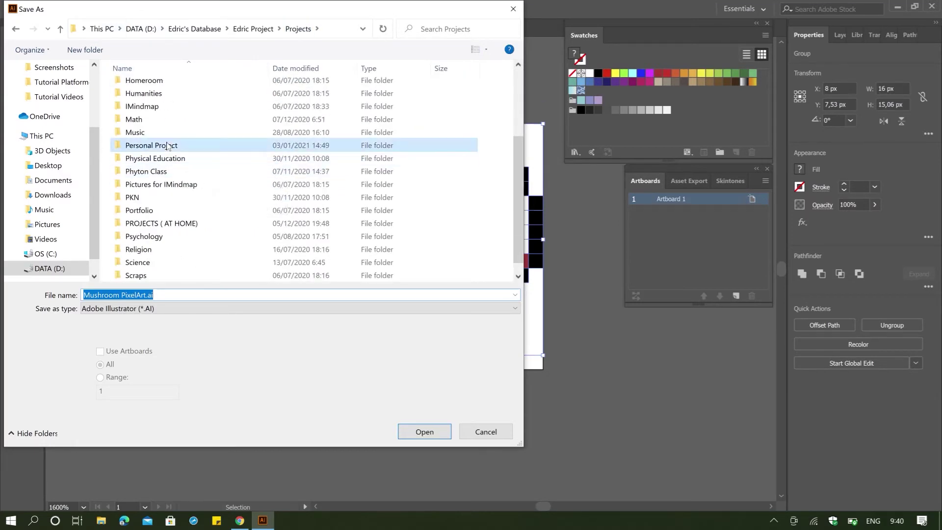
pyautogui.doubleClick(169, 143)
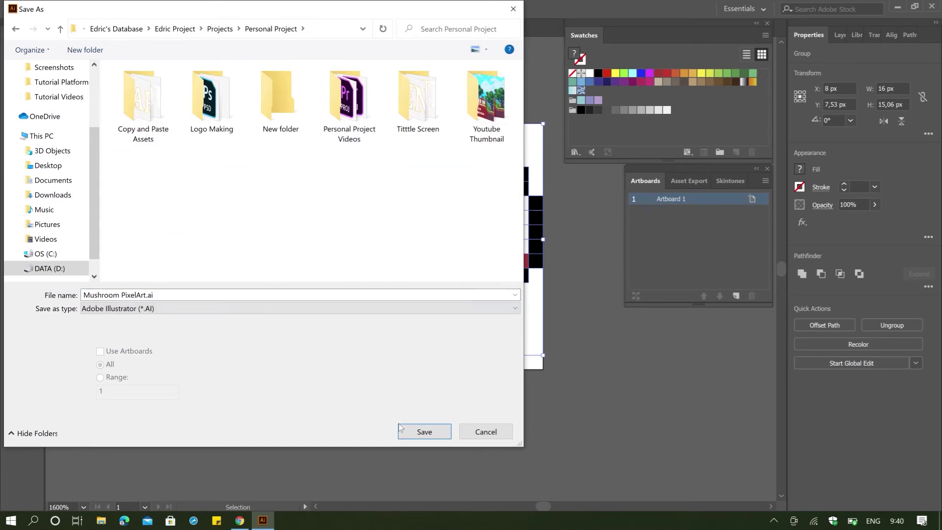
pyautogui.click(416, 434)
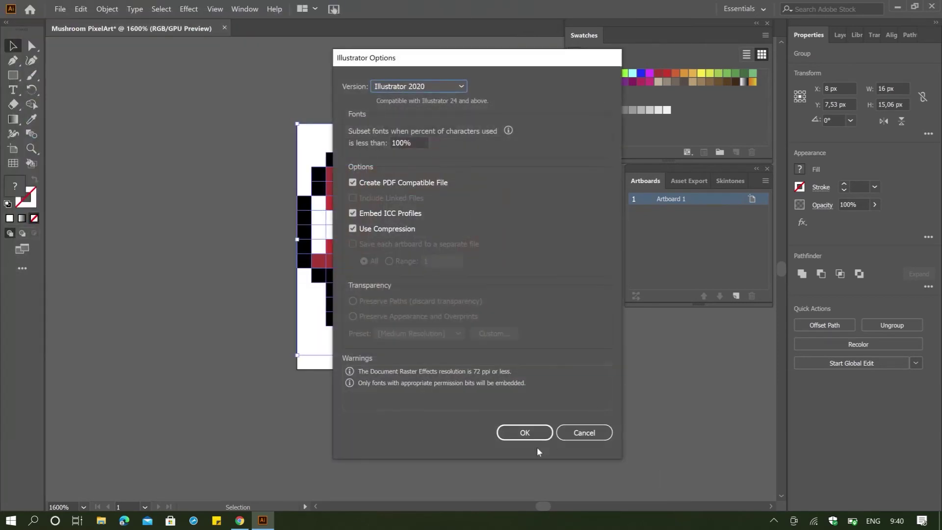
pyautogui.click(537, 437)
# Start exporting the mushroom with Export As, choose PNG as the file type, and cancel the export
pyautogui.click(60, 8)
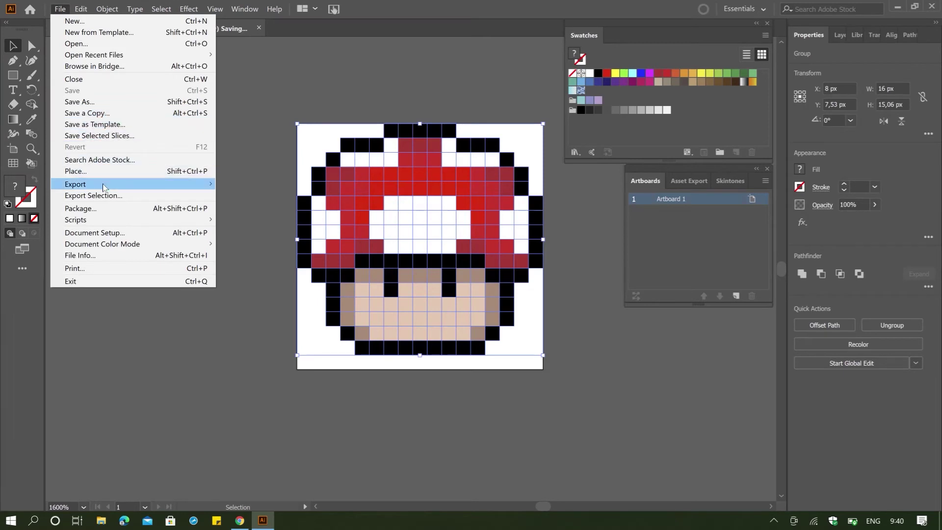
pyautogui.moveTo(103, 187)
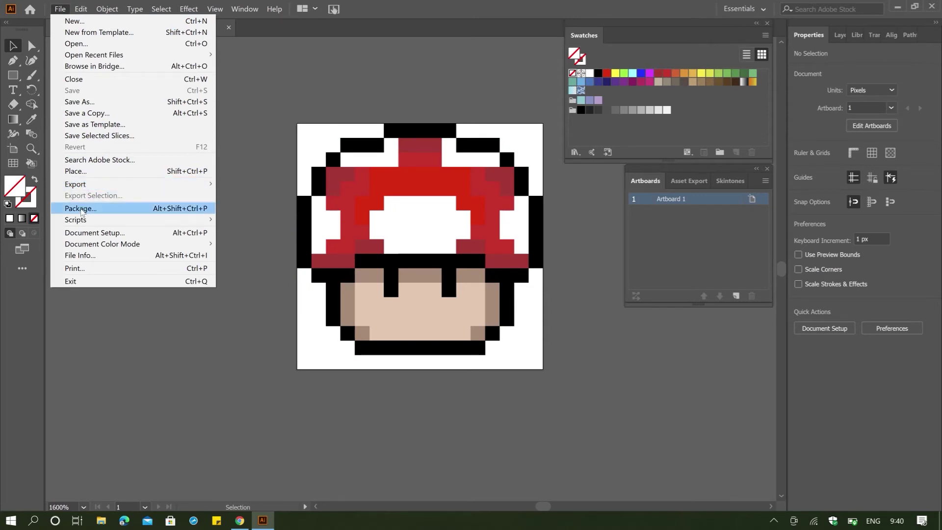
pyautogui.moveTo(209, 184)
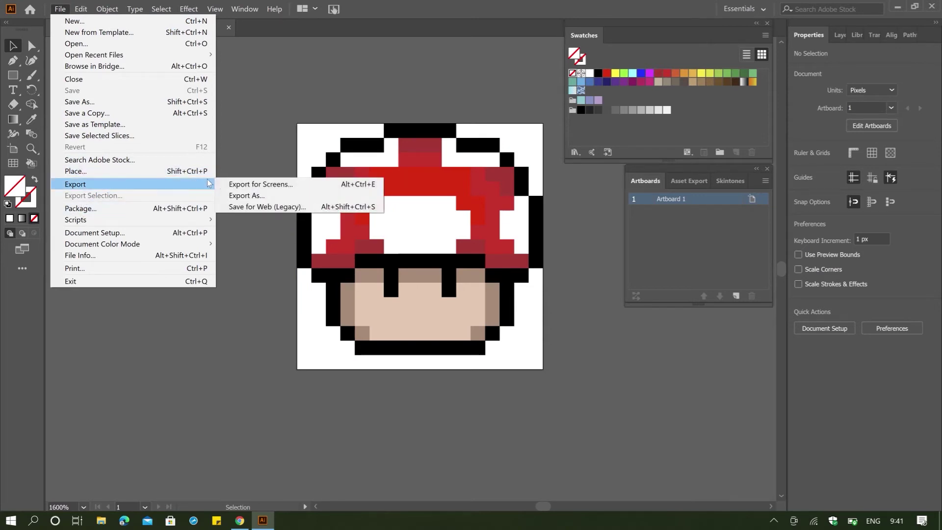
pyautogui.click(236, 196)
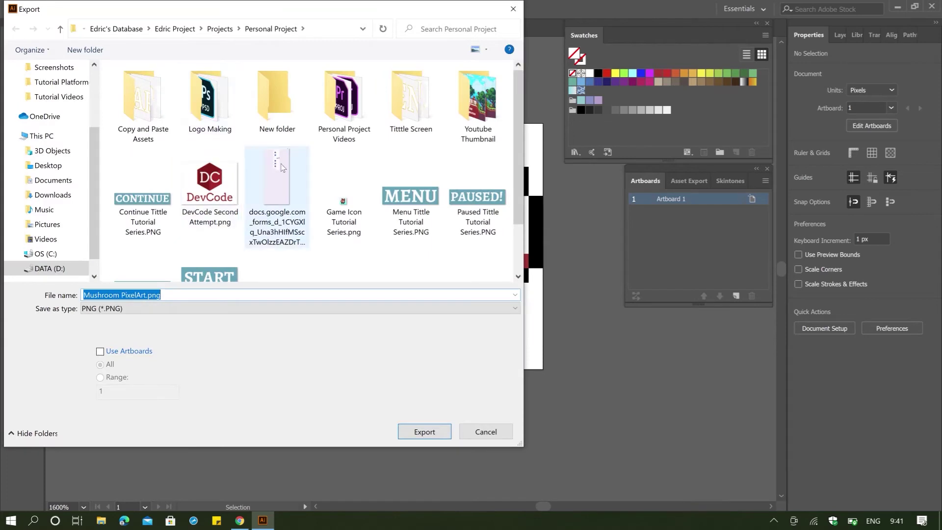
pyautogui.click(176, 309)
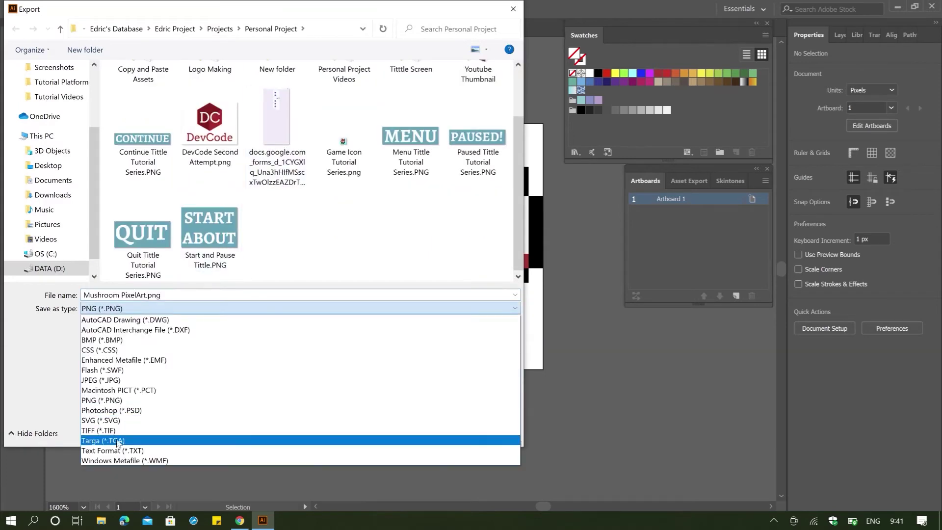
pyautogui.click(133, 401)
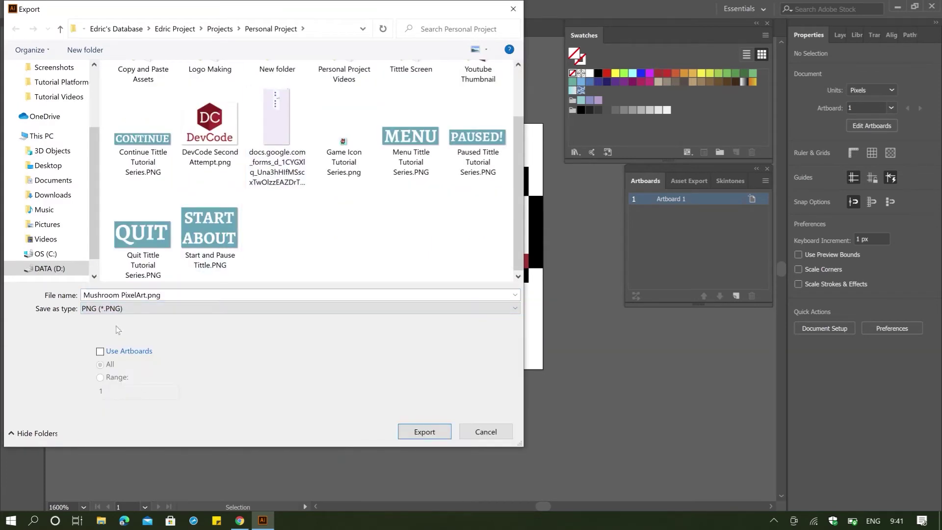
pyautogui.click(510, 431)
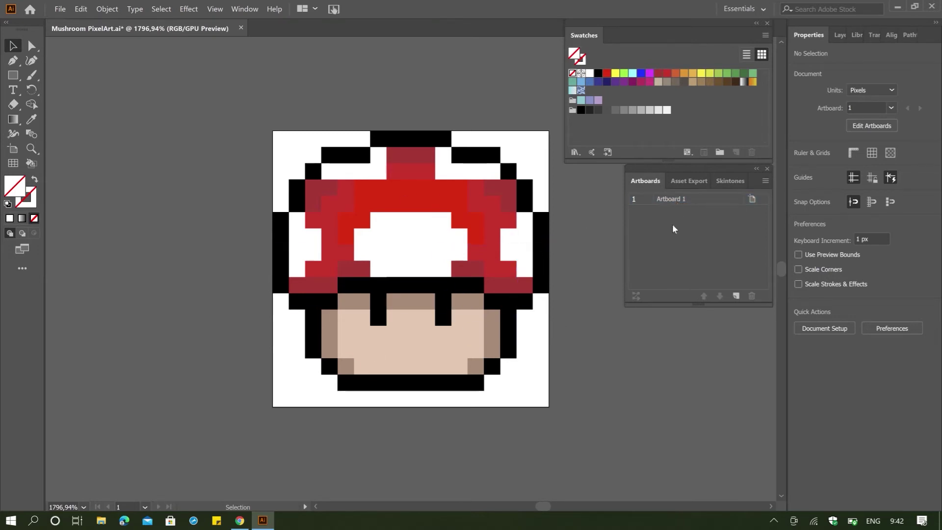
# Add a second artboard, and switch to the mushroom's artboard and back to the new one
pyautogui.click(735, 296)
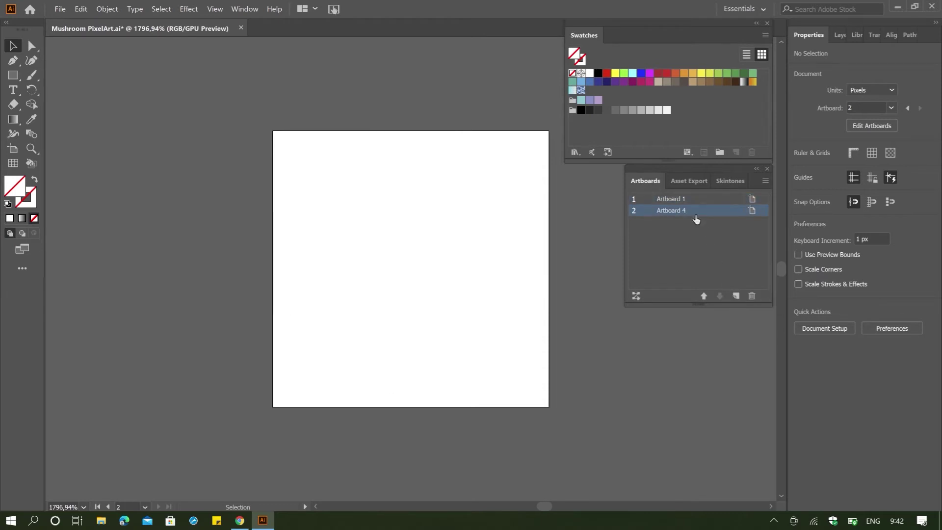
pyautogui.doubleClick(680, 198)
pyautogui.doubleClick(678, 213)
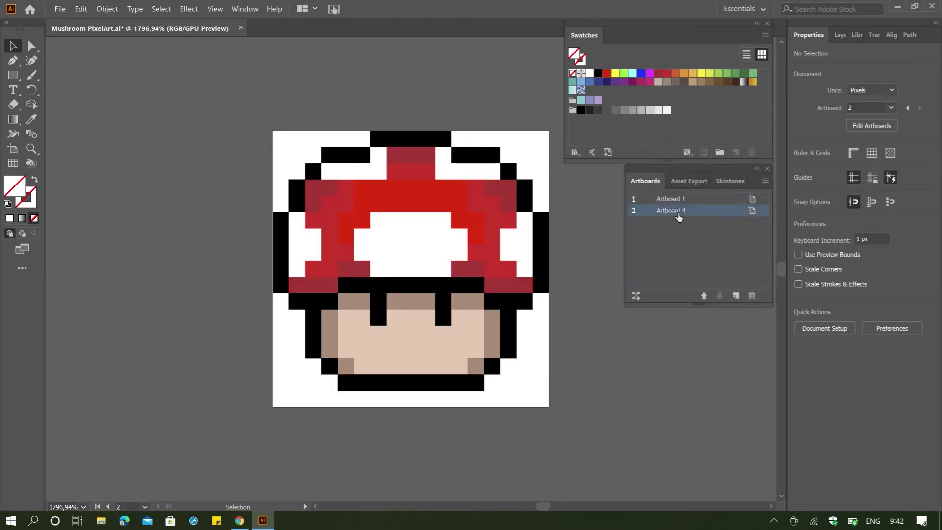
# Compare the second artboard with the mushroom's artboard and select the whole mushroom group on the first one
pyautogui.doubleClick(630, 213)
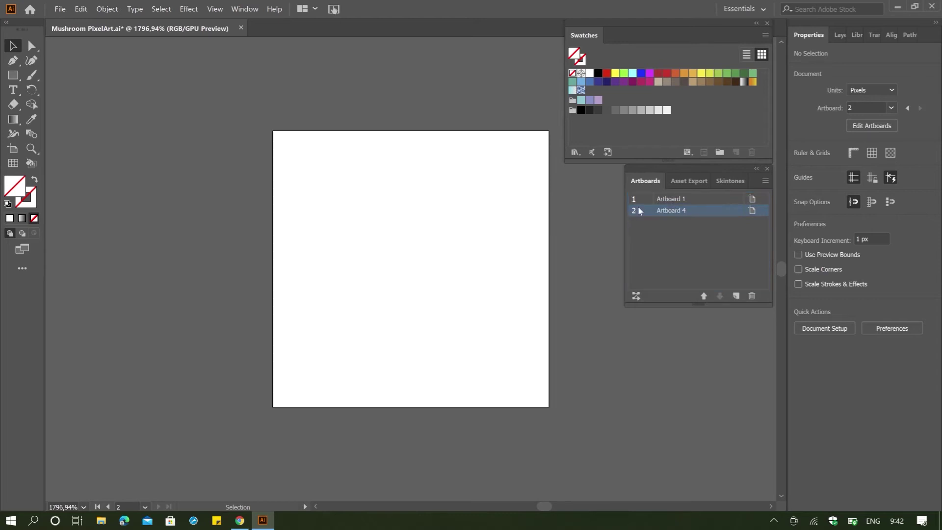
pyautogui.click(635, 199)
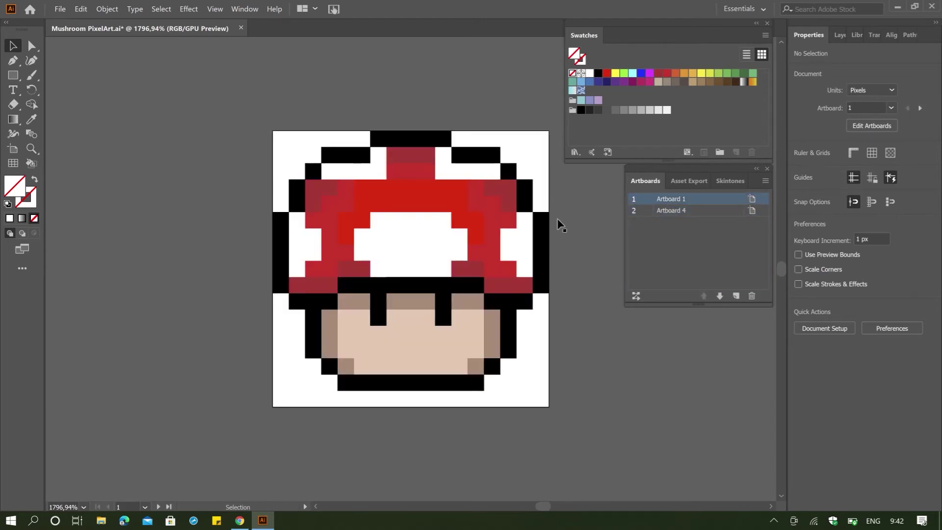
pyautogui.click(31, 46)
pyautogui.click(357, 188)
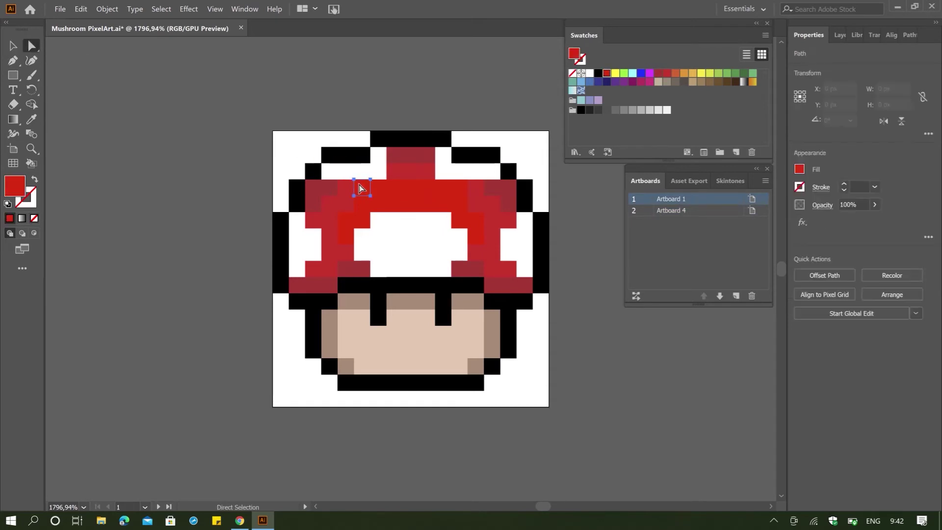
pyautogui.press('v')
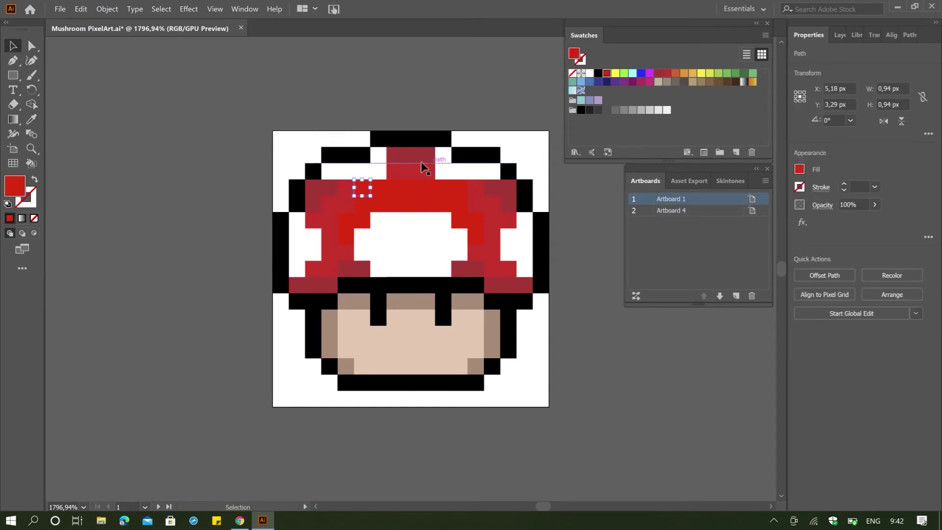
pyautogui.click(335, 101)
pyautogui.moveTo(267, 106); pyautogui.dragTo(553, 378)
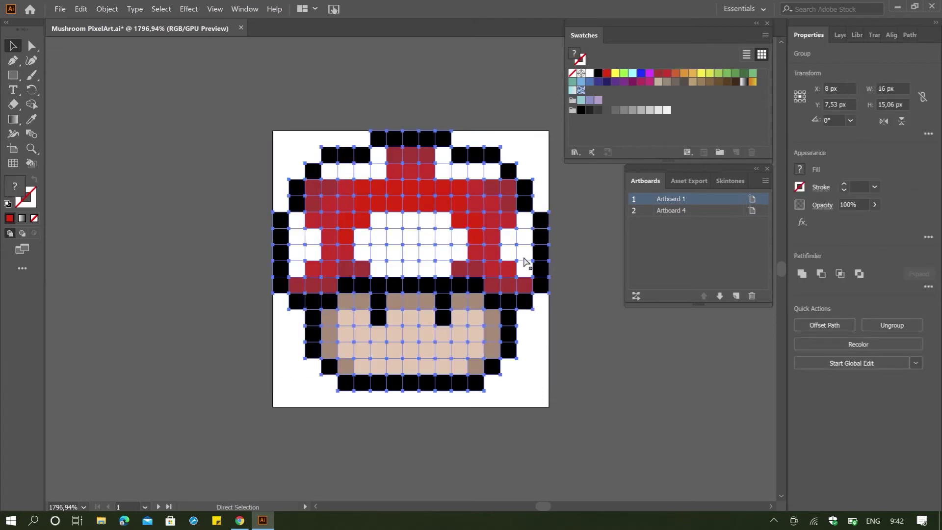
# Place a copy of the mushroom on the second artboard and align it with the artboard's top edge
pyautogui.click(686, 211)
pyautogui.press('Delete')
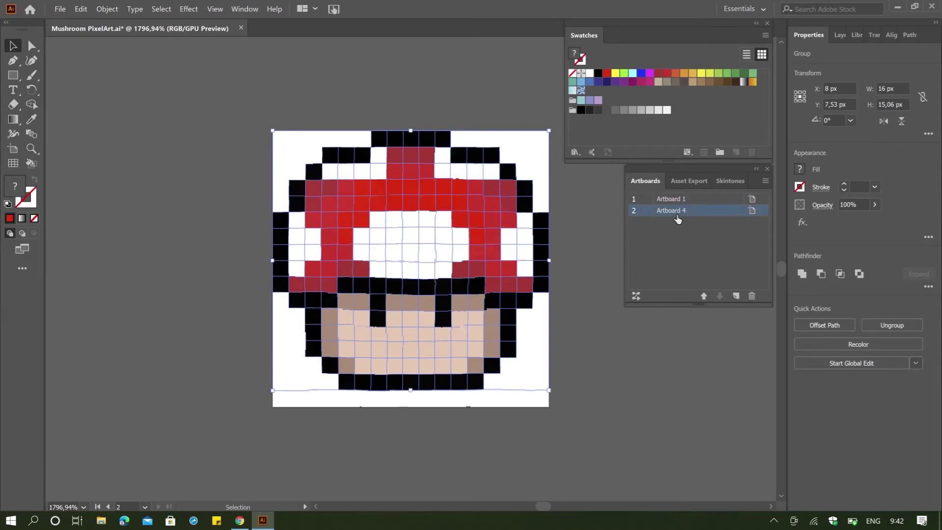
pyautogui.hotkey('ctrl', 'z')
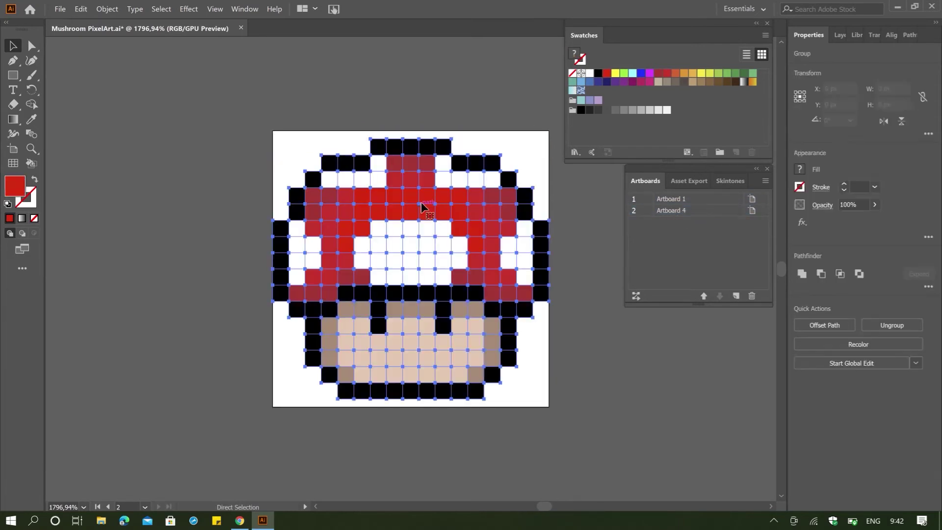
pyautogui.moveTo(447, 196); pyautogui.dragTo(449, 187)
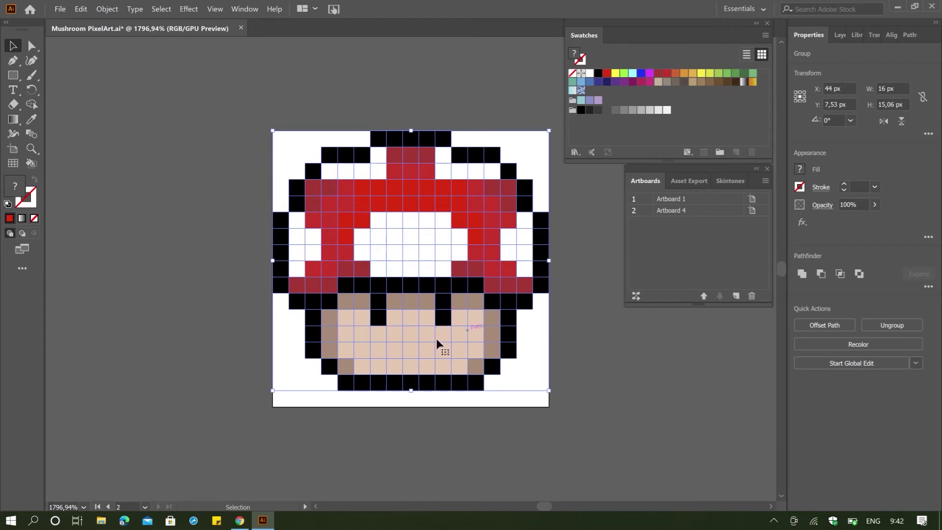
# Place another copy of the mushroom on the second artboard, offset downward from the first copy
pyautogui.press('a')
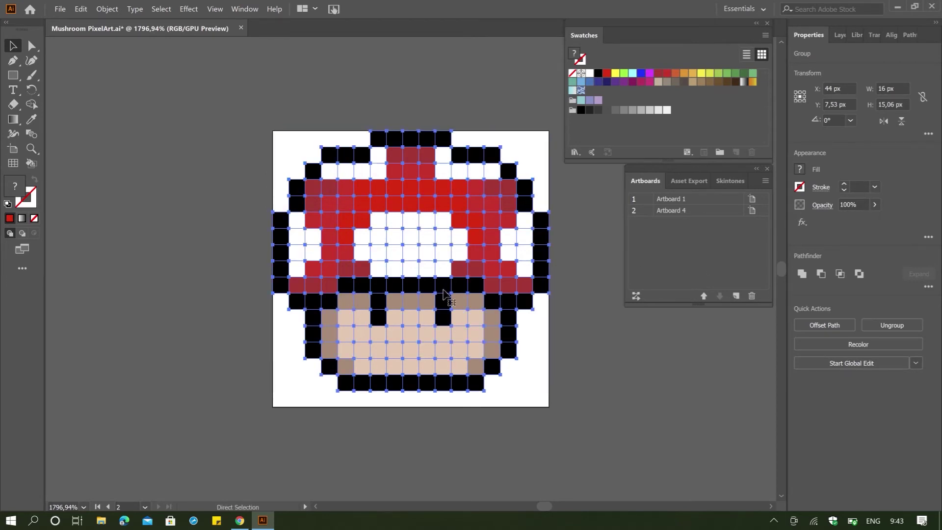
pyautogui.press('v')
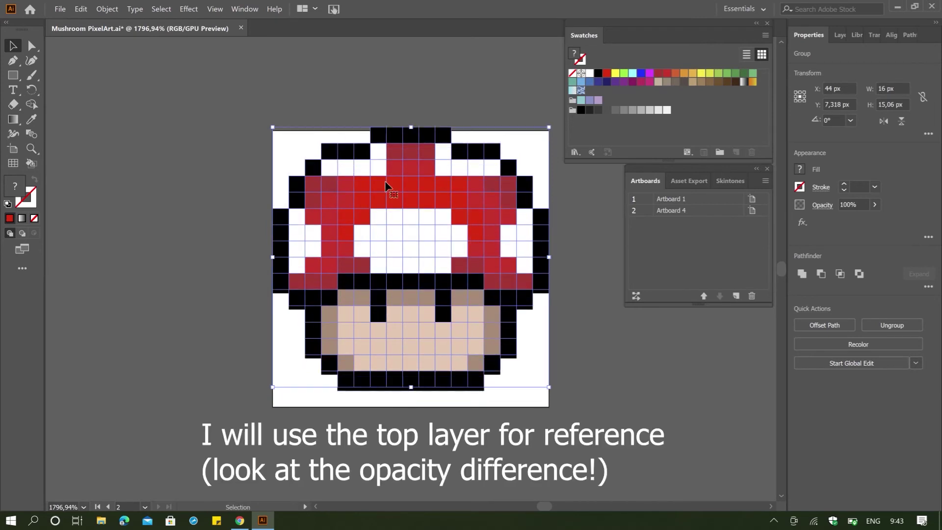
pyautogui.moveTo(384, 182); pyautogui.dragTo(446, 303)
pyautogui.hotkey('ctrl', 'z')
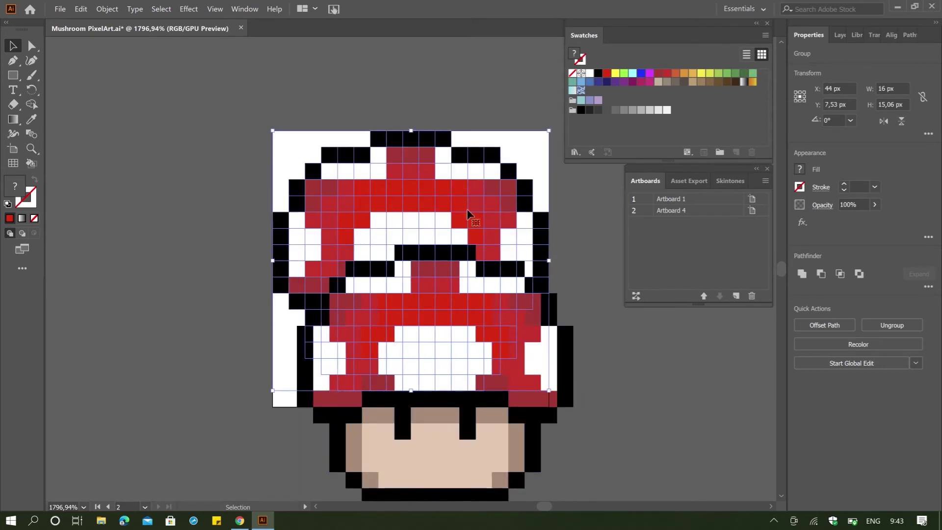
# Lower the opacity of the mushroom copy aligned with the second artboard to 21%
pyautogui.click(875, 205)
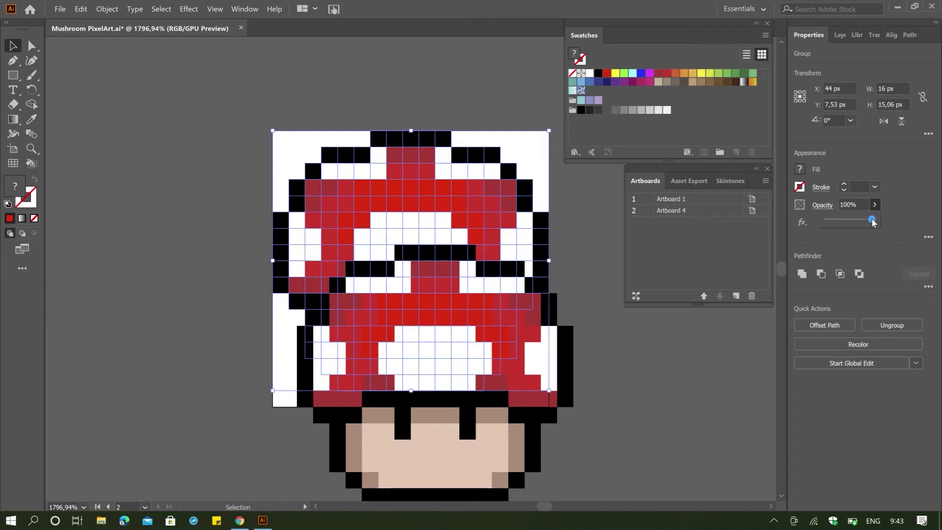
pyautogui.click(874, 227)
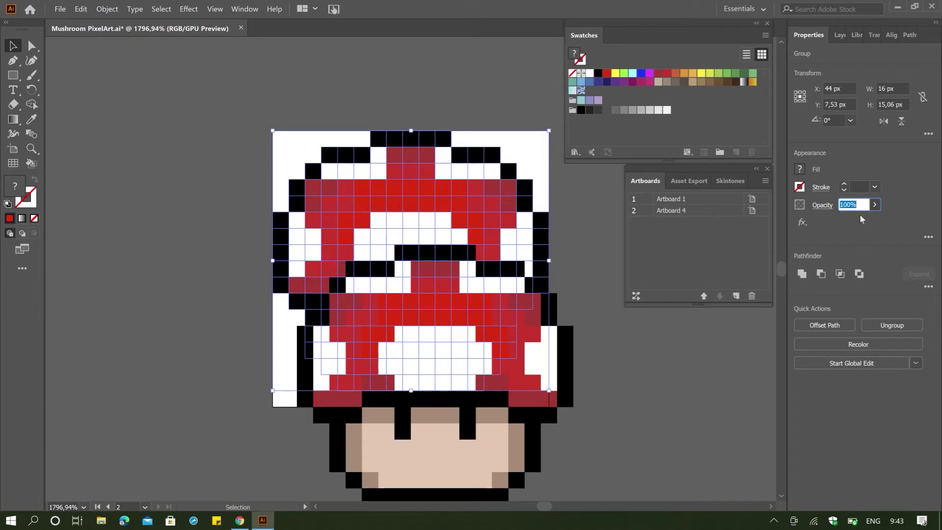
pyautogui.click(875, 205)
pyautogui.moveTo(844, 226); pyautogui.dragTo(835, 228)
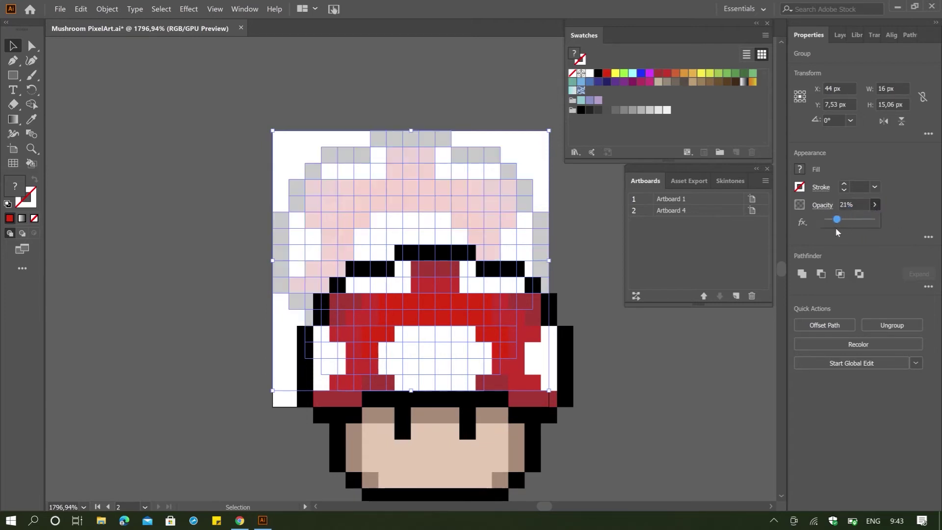
pyautogui.click(840, 224)
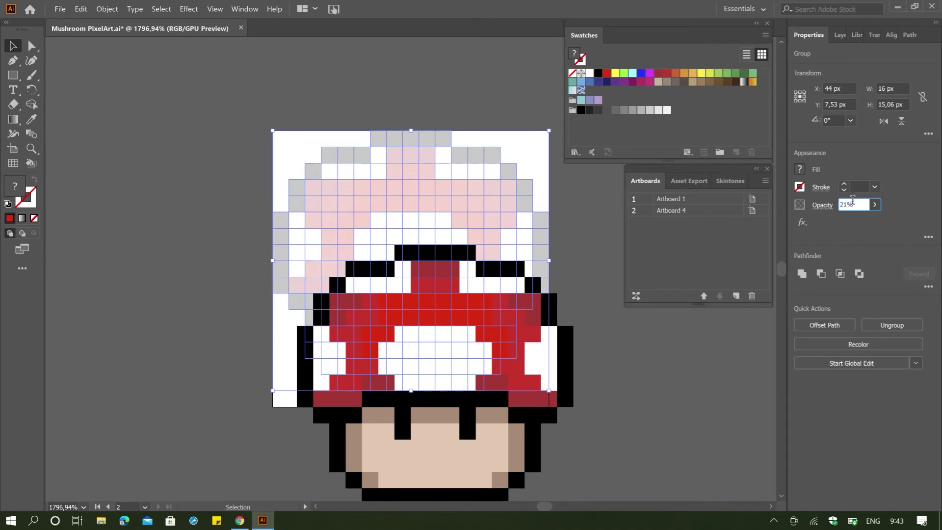
# Move the full-opacity mushroom exactly over the faded copy and set its fill to None
pyautogui.click(438, 313)
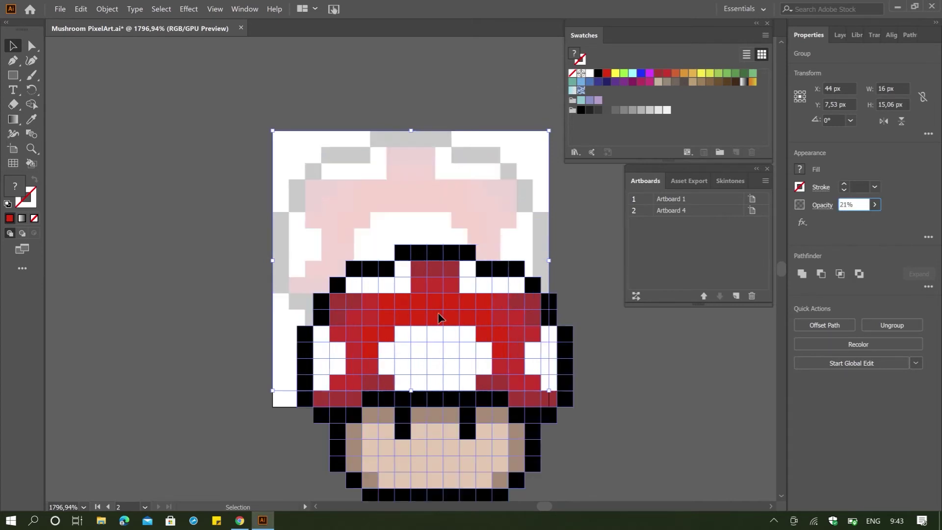
pyautogui.moveTo(485, 335); pyautogui.dragTo(462, 221)
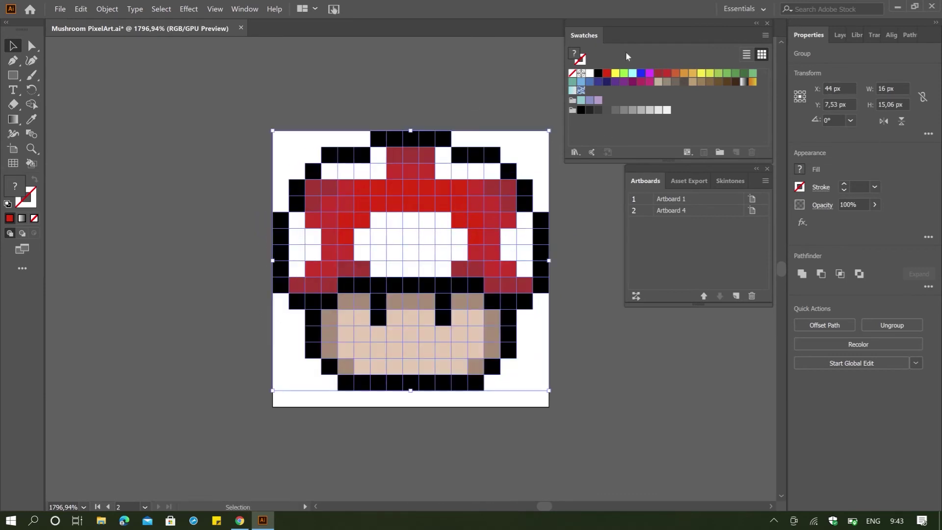
pyautogui.click(572, 74)
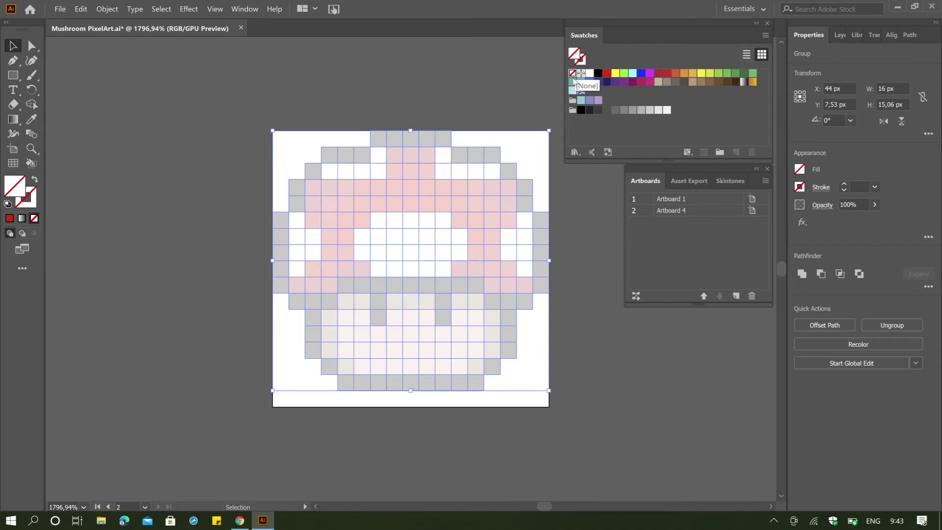
pyautogui.click(602, 420)
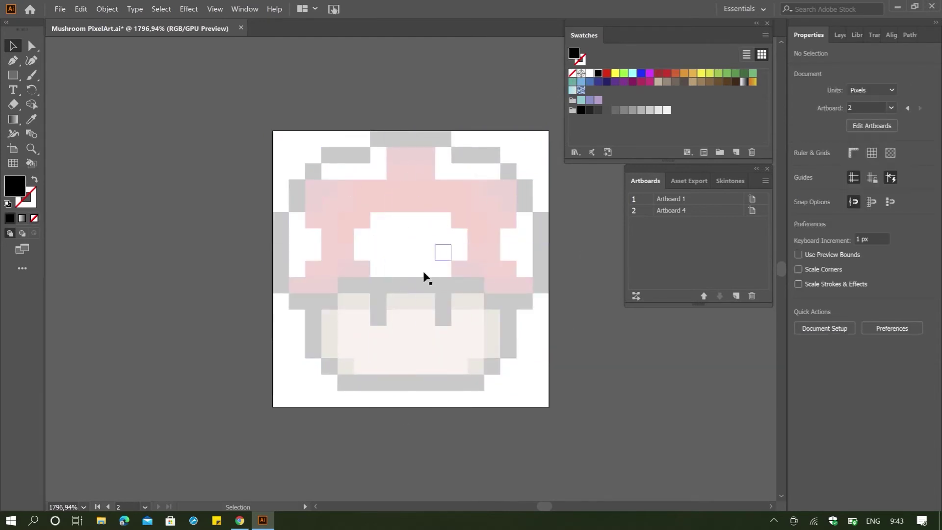
# Create a 16 × 16 px rectangular grid with 16 horizontal and 16 vertical dividers and fit it over the second artboard
pyautogui.click(12, 163)
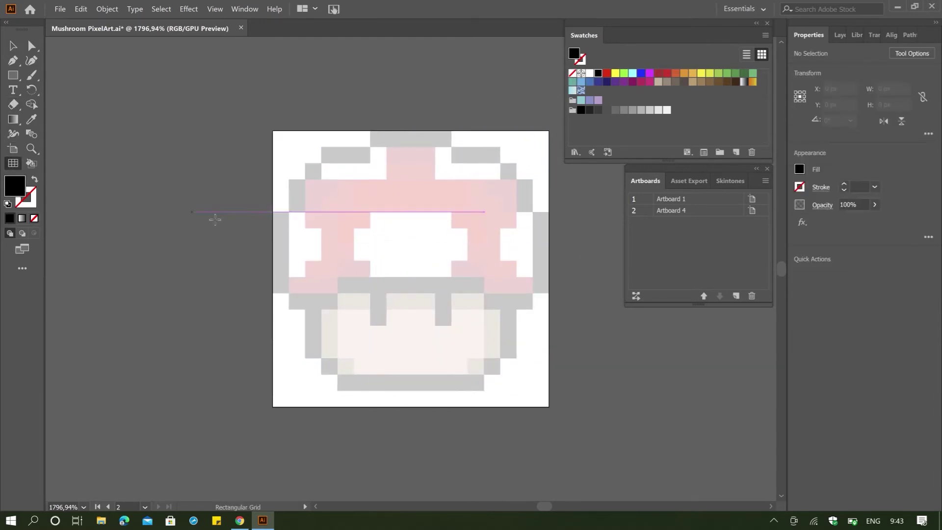
pyautogui.click(213, 230)
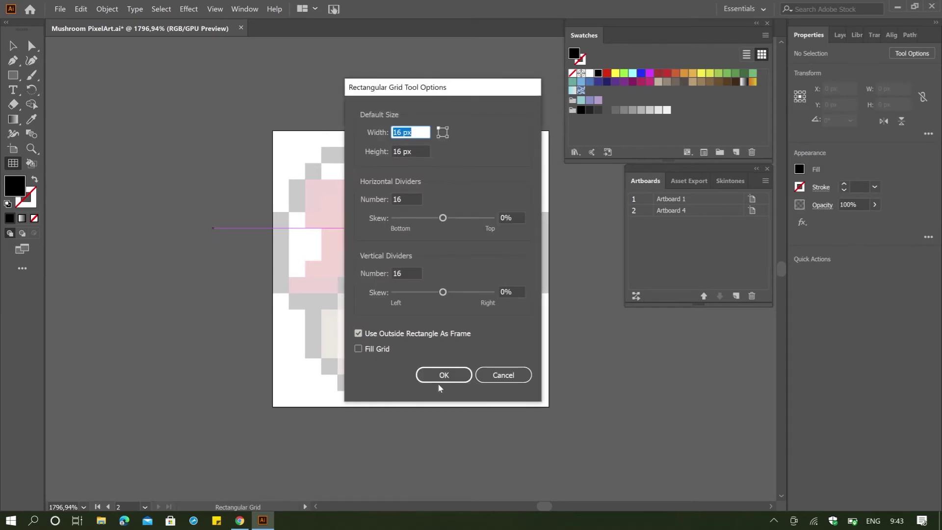
pyautogui.click(443, 375)
pyautogui.click(13, 45)
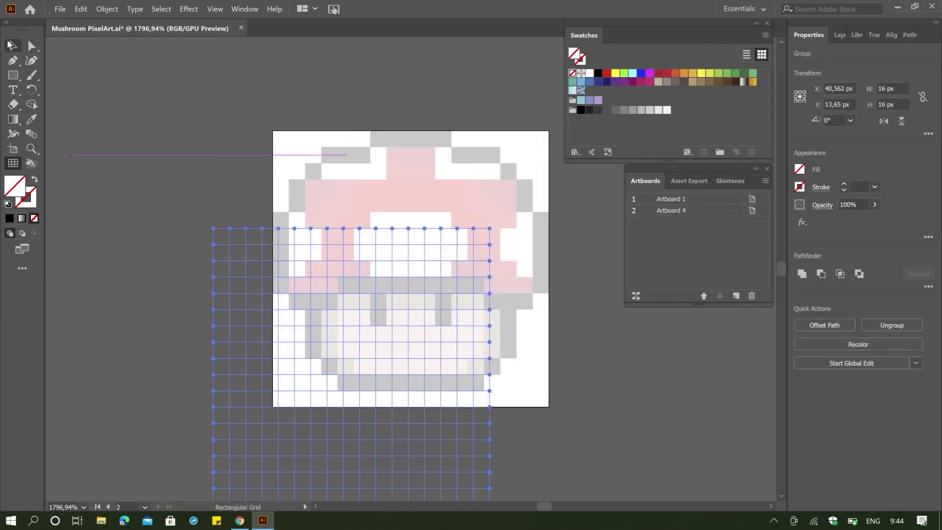
pyautogui.moveTo(316, 260); pyautogui.dragTo(371, 165)
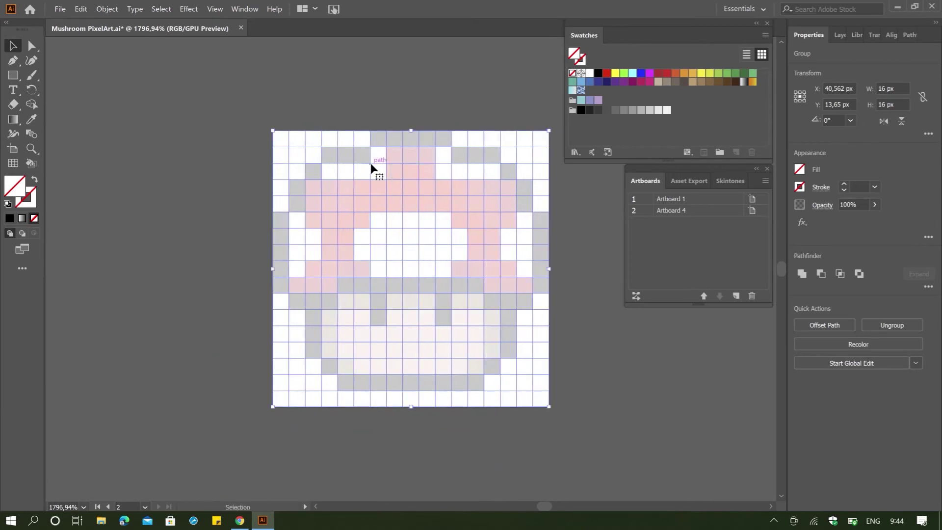
pyautogui.click(549, 347)
pyautogui.click(477, 322)
pyautogui.click(635, 352)
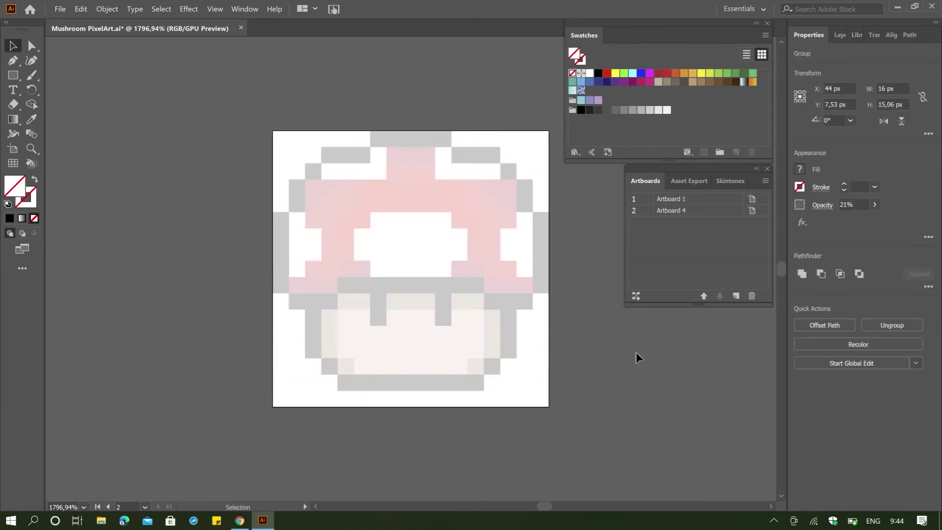
pyautogui.click(528, 383)
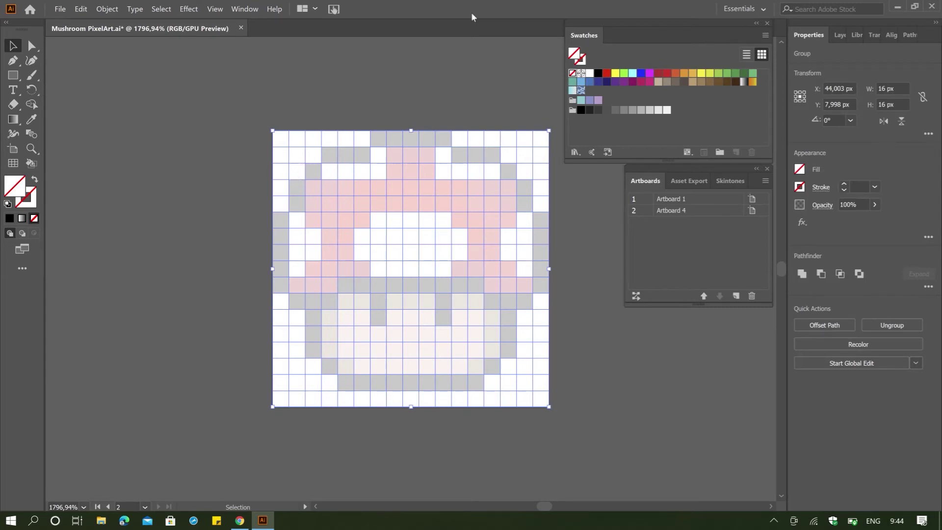
# Rename the first artboard Mushroom Original and the second one Mushroom Idle1, and deselect the artwork
pyautogui.doubleClick(677, 198)
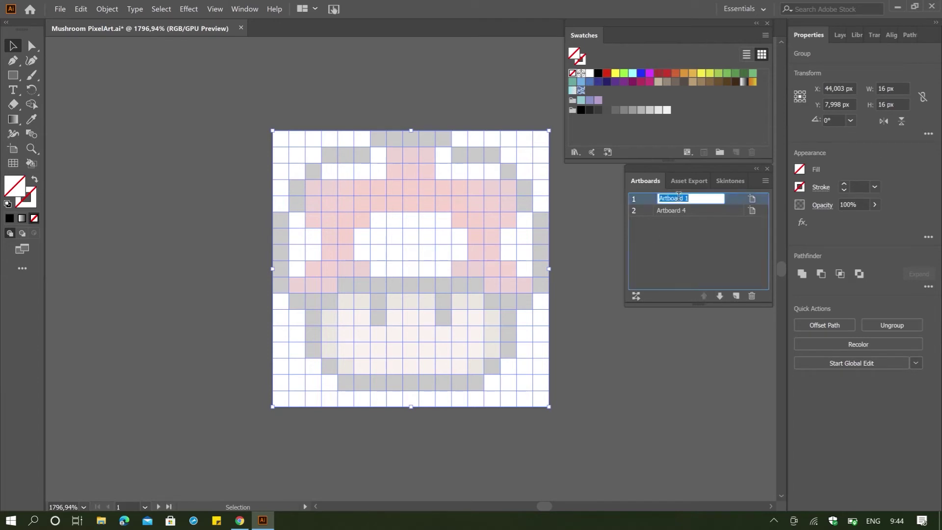
pyautogui.write('Mushroom Original')
pyautogui.click(677, 210)
pyautogui.doubleClick(677, 211)
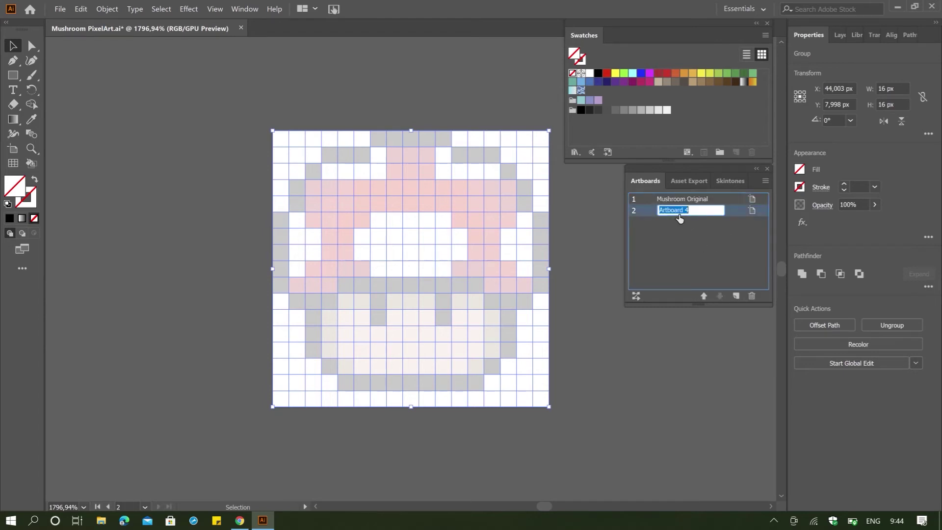
pyautogui.write('Mushroom Idle1')
pyautogui.press('Return')
pyautogui.click(630, 319)
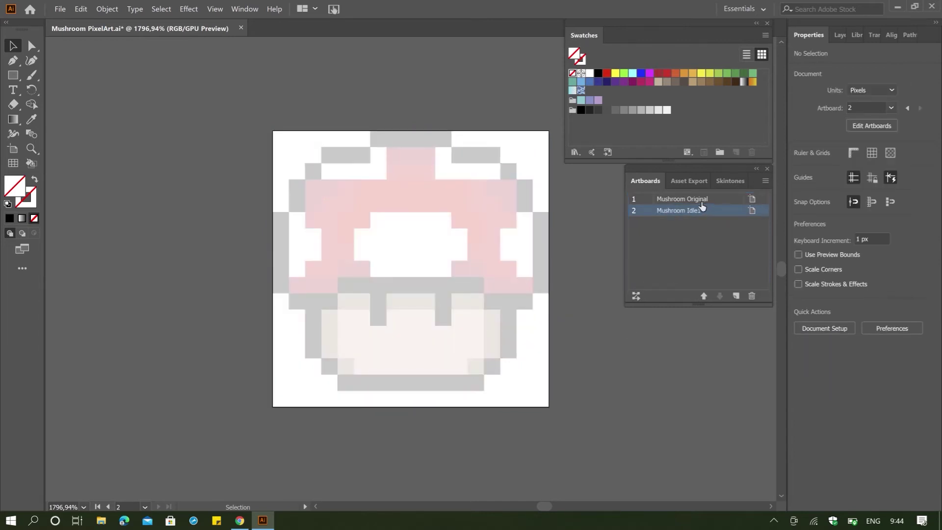
# View the Mushroom Original artboard, return to Mushroom Idle1, and select the faded mushroom to check its layering with the grid
pyautogui.doubleClick(700, 198)
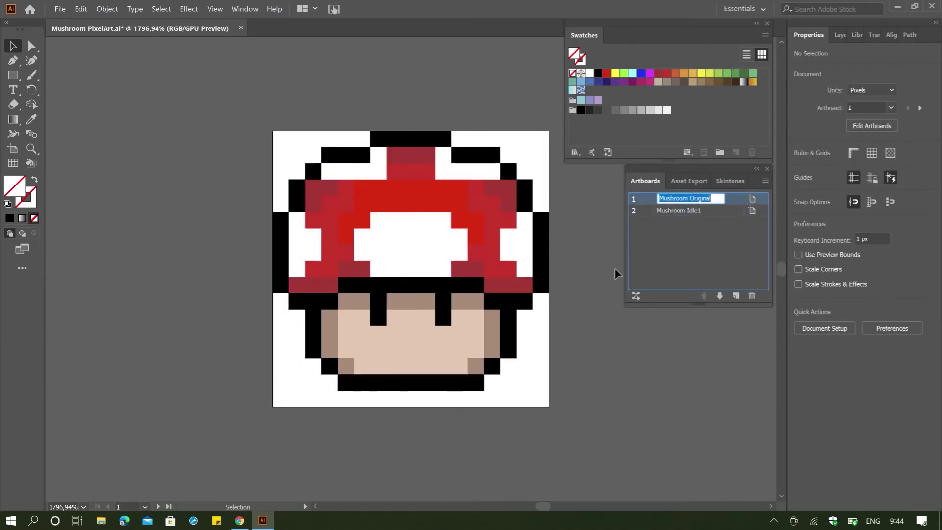
pyautogui.doubleClick(700, 210)
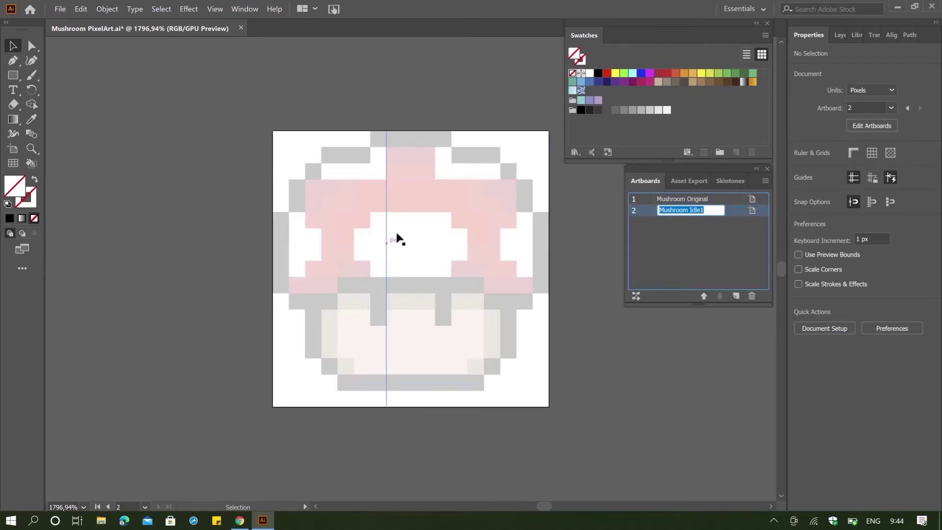
pyautogui.click(374, 200)
pyautogui.moveTo(373, 196); pyautogui.dragTo(430, 216)
pyautogui.click(296, 232)
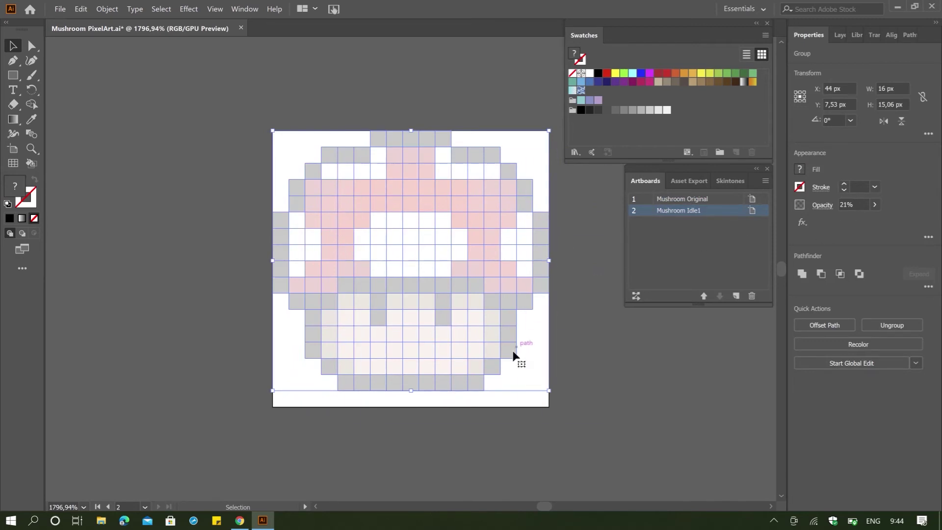
pyautogui.click(529, 357)
pyautogui.click(522, 394)
# Shift the grid away from the artboard's edges and delete the faded reference mushroom from the Mushroom Idle1 artboard
pyautogui.moveTo(522, 395); pyautogui.dragTo(468, 374)
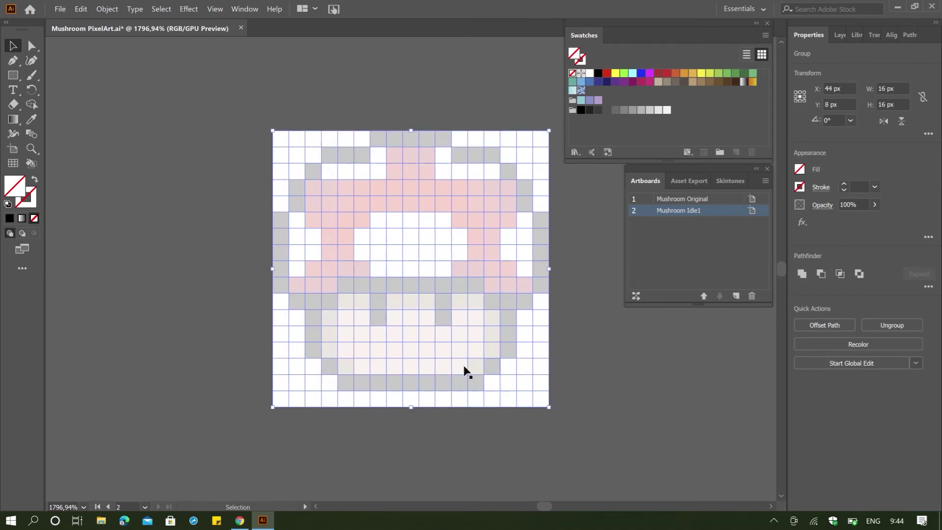
pyautogui.moveTo(512, 380); pyautogui.dragTo(537, 395)
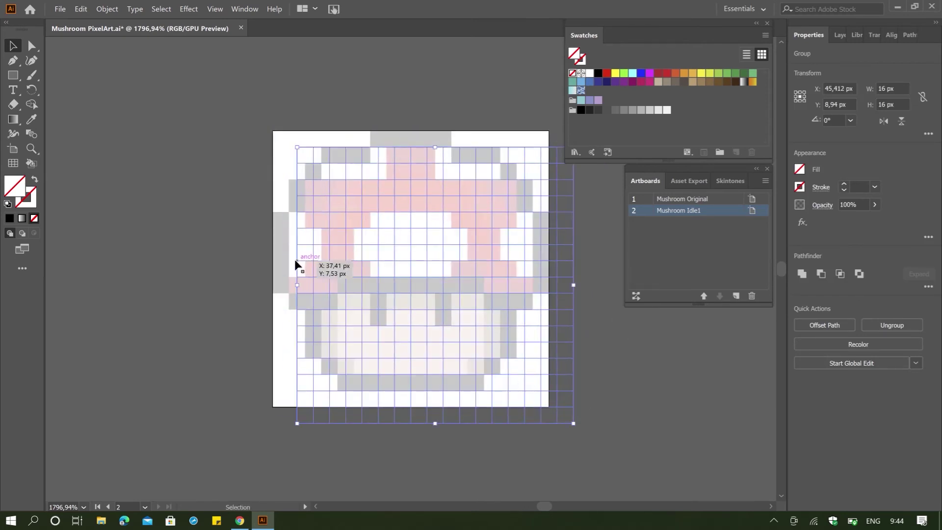
pyautogui.moveTo(296, 263)
pyautogui.mouseDown()
pyautogui.moveTo(343, 280)
pyautogui.moveTo(283, 276)
pyautogui.mouseUp()
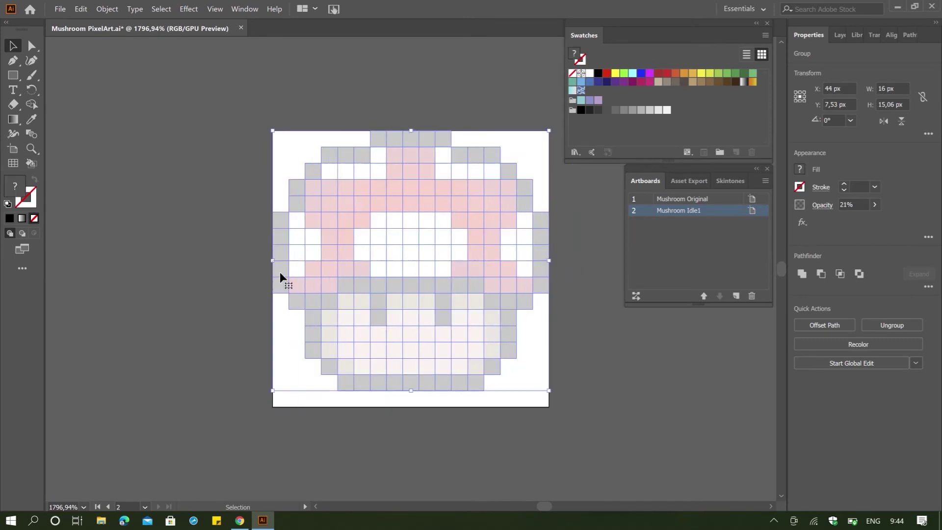
pyautogui.press('\\')
pyautogui.press('Delete')
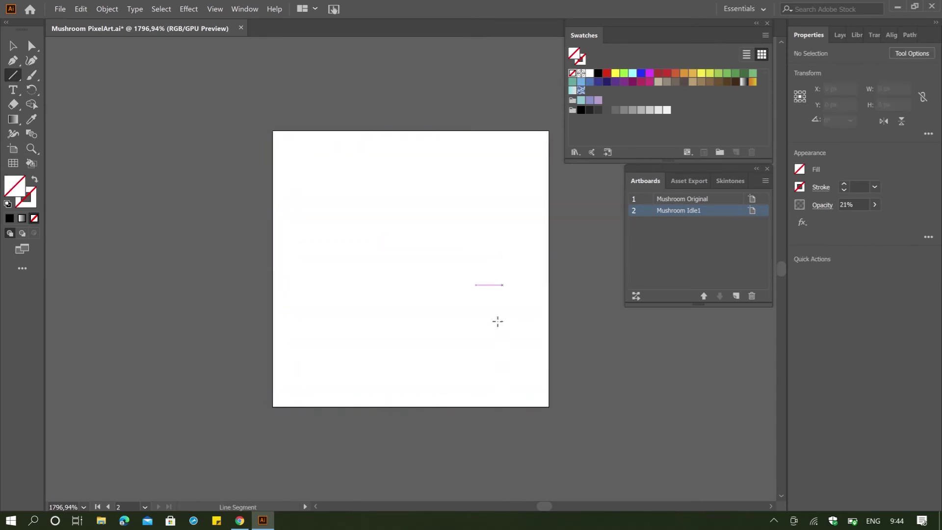
# Paste the 16 × 16 px grid back in and align it exactly over the Mushroom Idle1 artboard
pyautogui.click(535, 384)
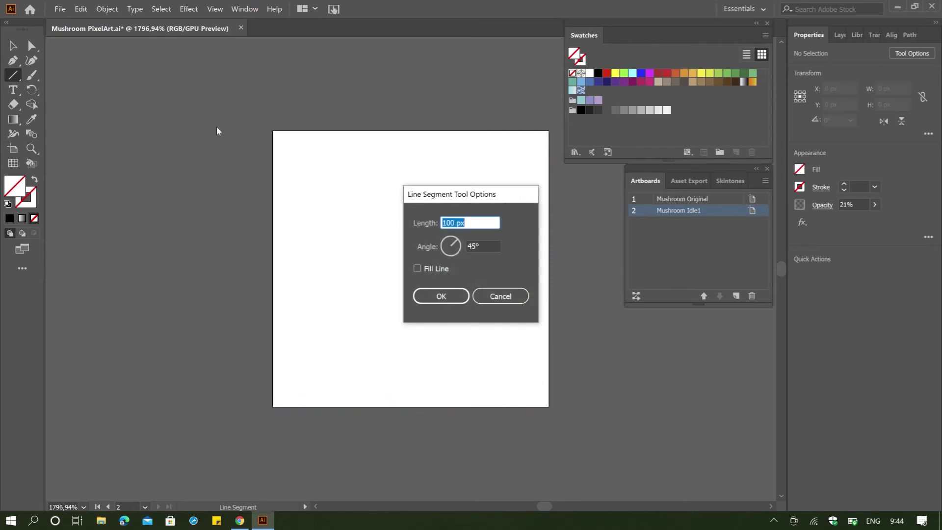
pyautogui.click(501, 296)
pyautogui.press('v')
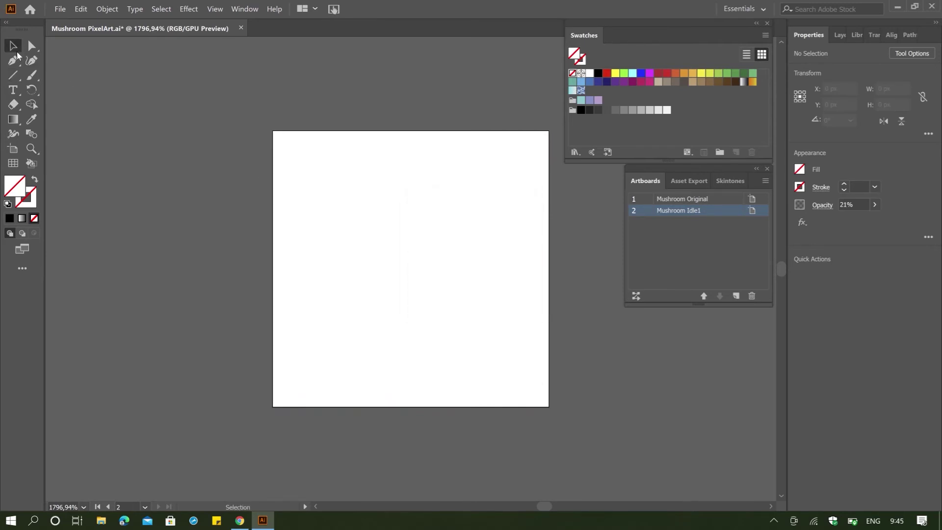
pyautogui.hotkey('ctrl', 'v')
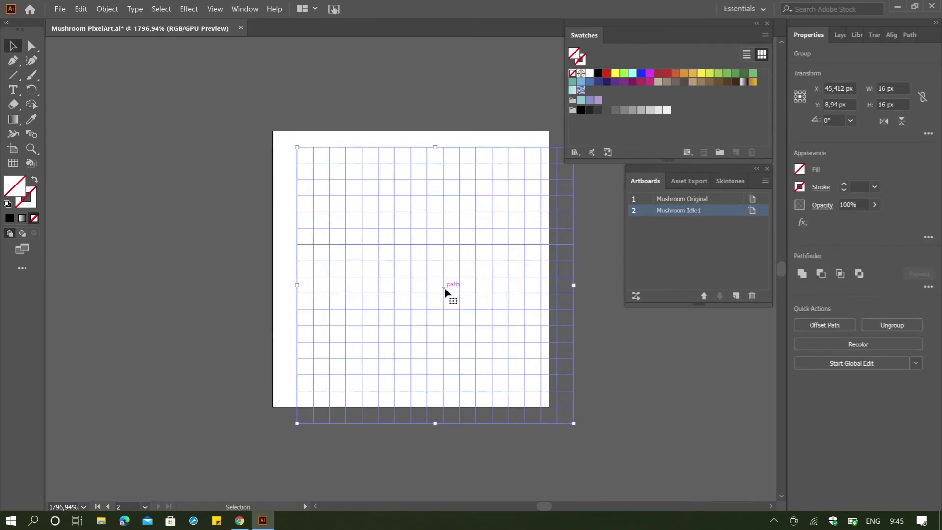
pyautogui.moveTo(444, 292); pyautogui.dragTo(397, 258)
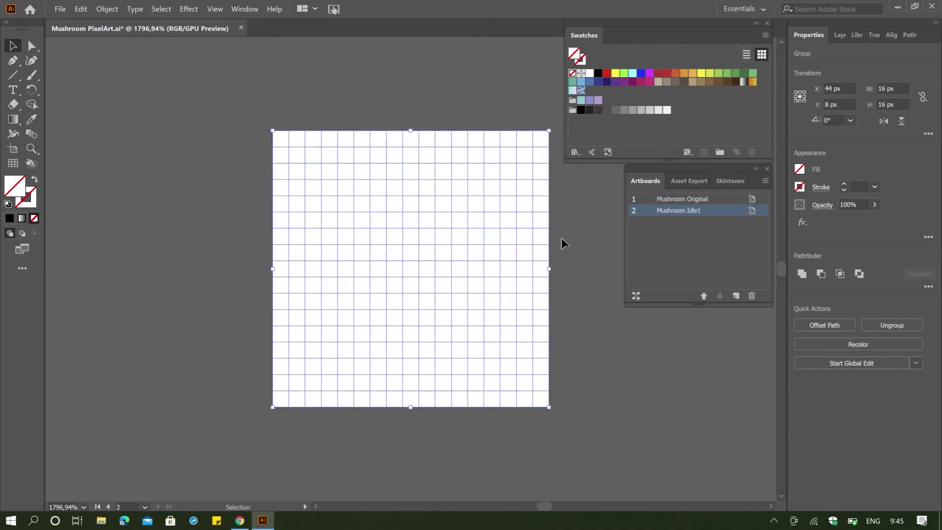
# Save the document with the grid in place and reselect the grid
pyautogui.click(60, 9)
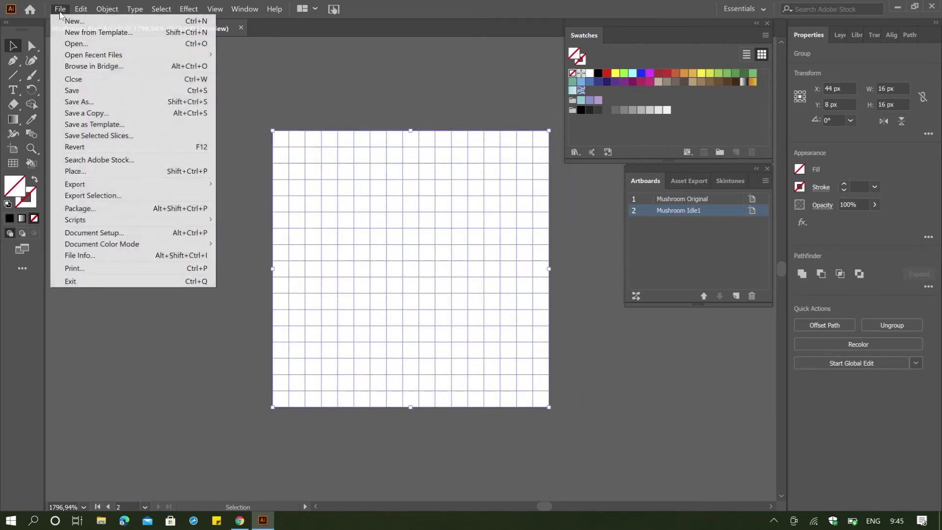
pyautogui.click(82, 92)
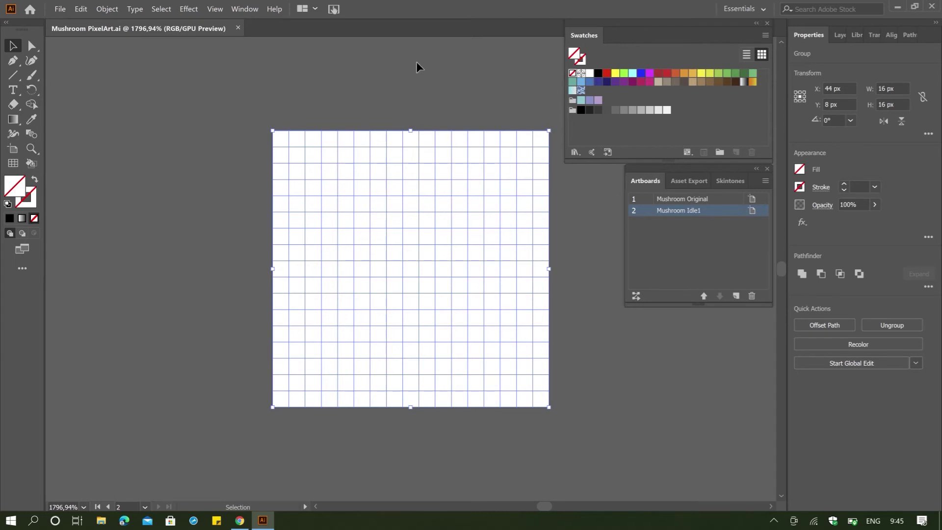
pyautogui.click(378, 80)
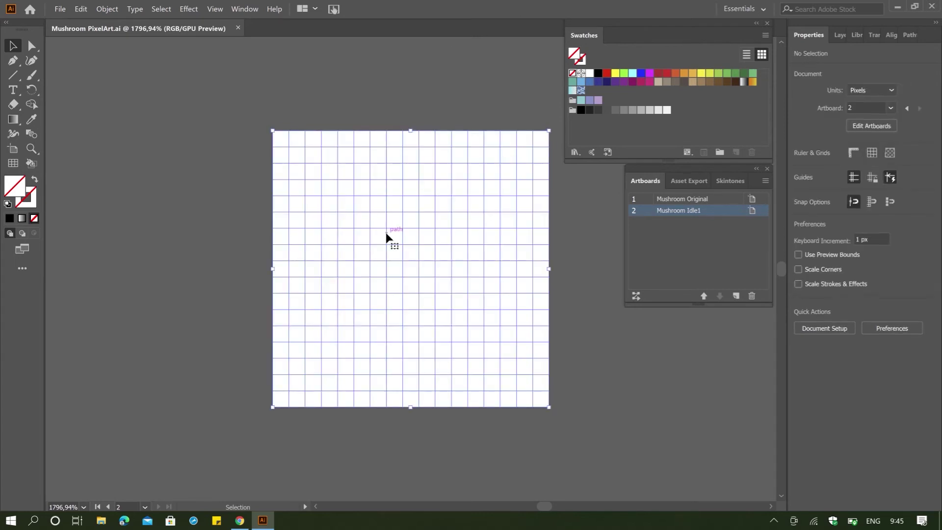
pyautogui.click(387, 238)
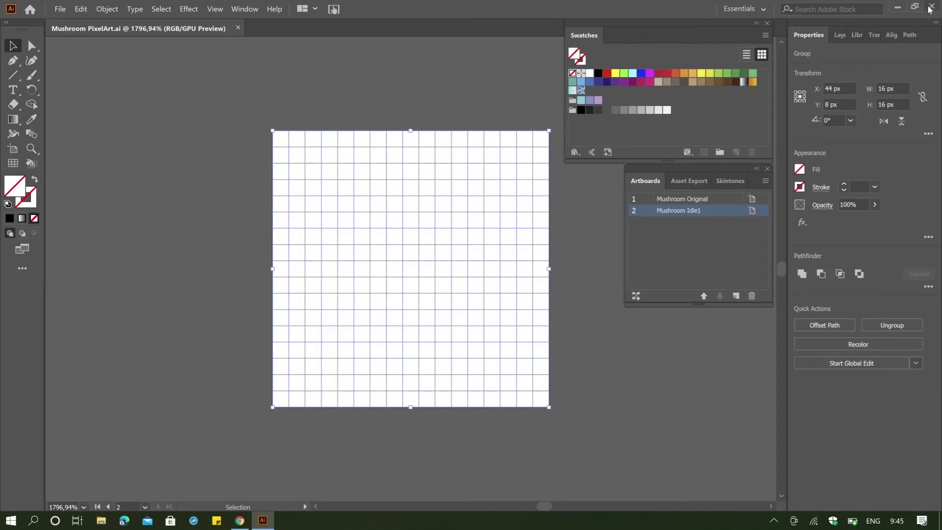
# Check the Mushroom Original artboard, delete the Mushroom Idle1 artboard and save the document
pyautogui.doubleClick(668, 197)
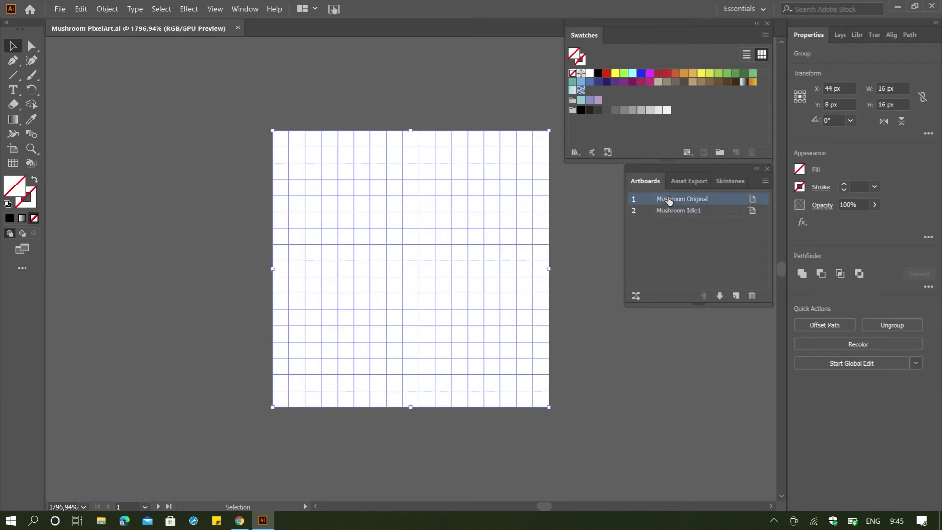
pyautogui.click(729, 198)
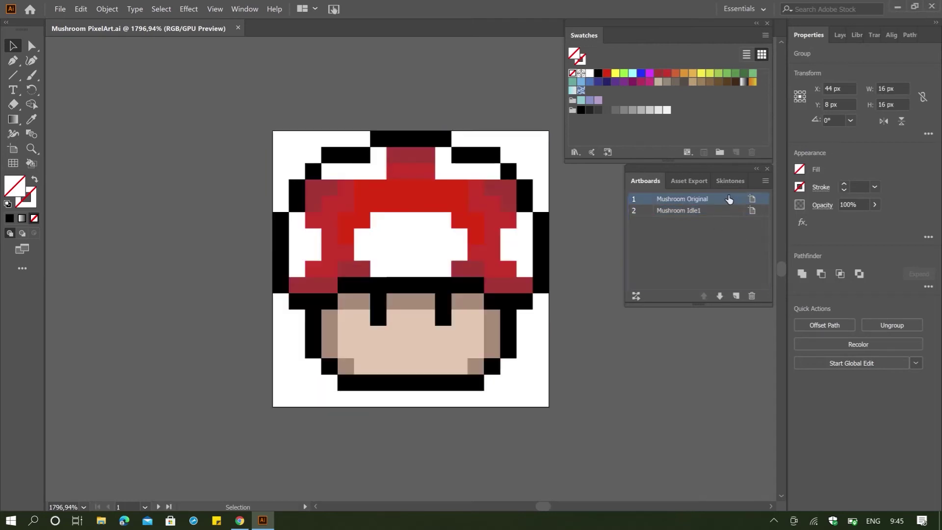
pyautogui.click(723, 212)
pyautogui.click(752, 295)
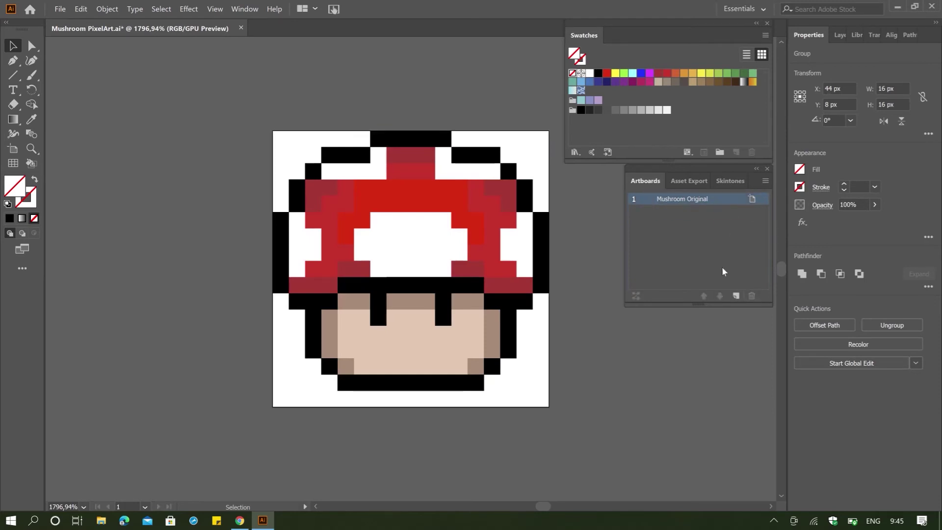
pyautogui.click(60, 9)
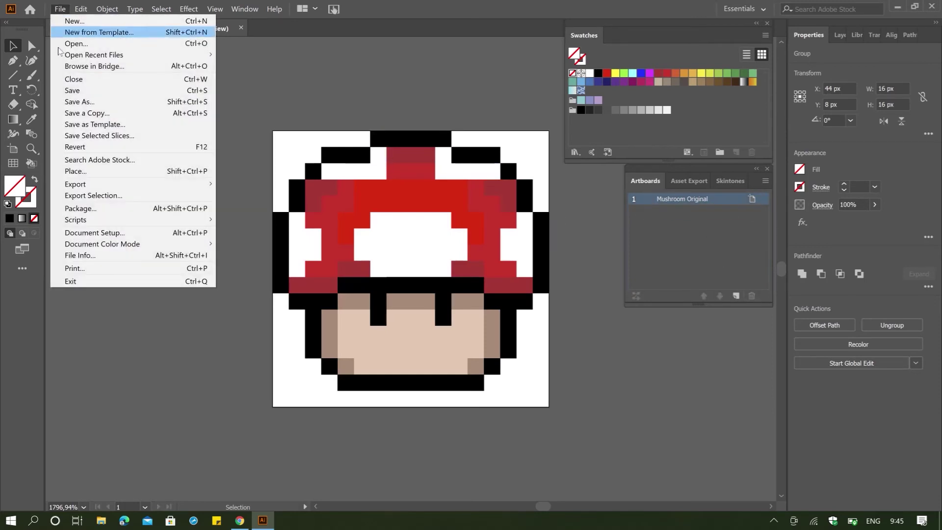
pyautogui.click(82, 95)
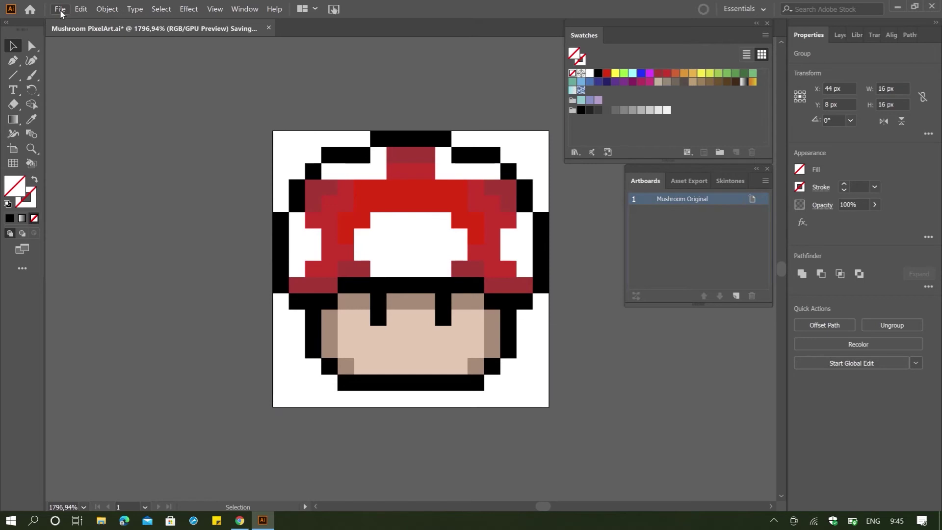
# Export the mushroom as Mushroom PixelArt.png in PNG format at High (300 ppi), without anti-aliasing and with a transparent background
pyautogui.click(61, 11)
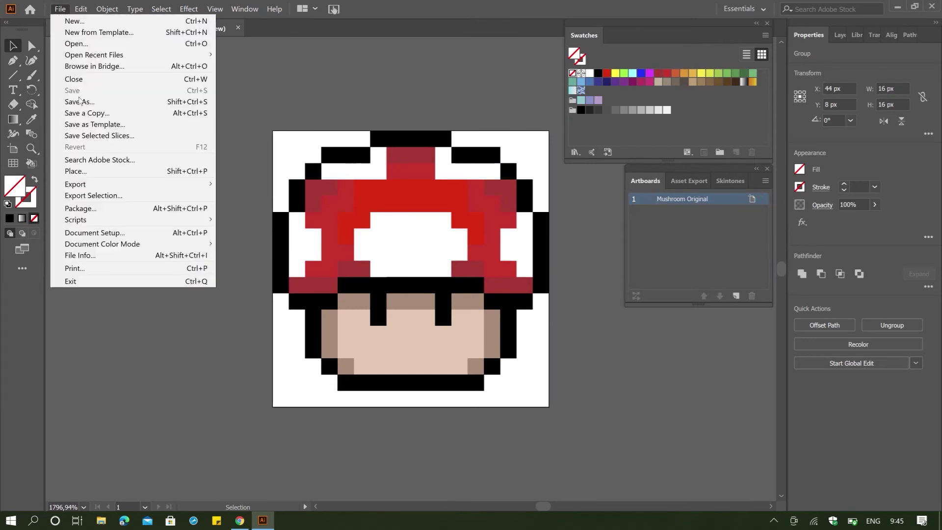
pyautogui.moveTo(108, 184)
pyautogui.click(265, 194)
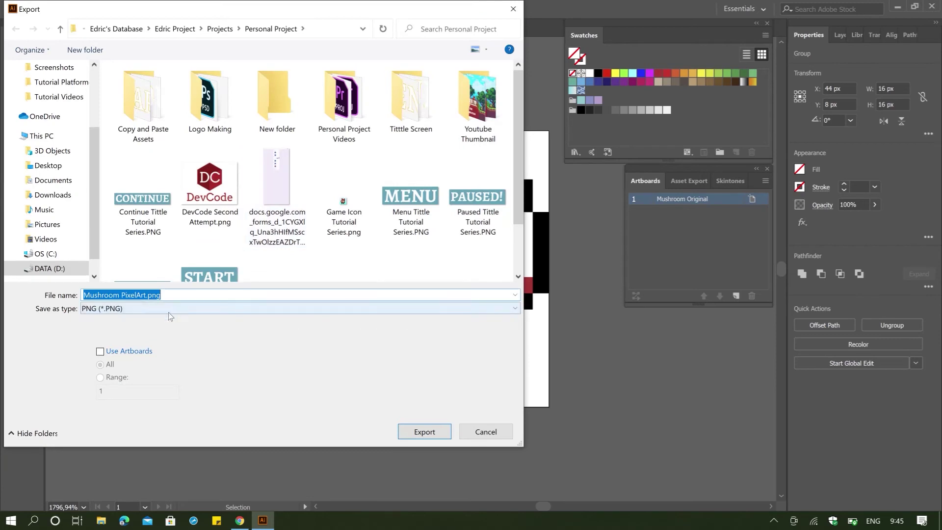
pyautogui.click(171, 308)
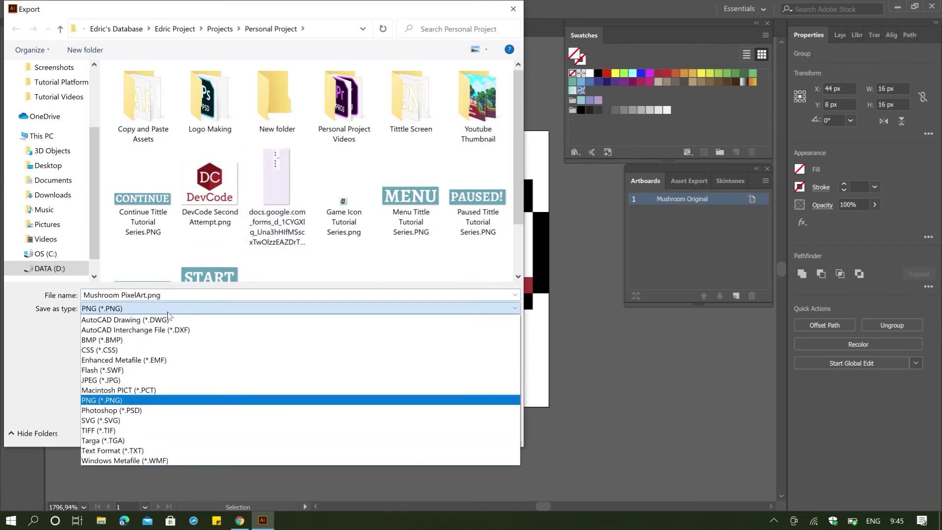
pyautogui.click(170, 309)
pyautogui.click(424, 431)
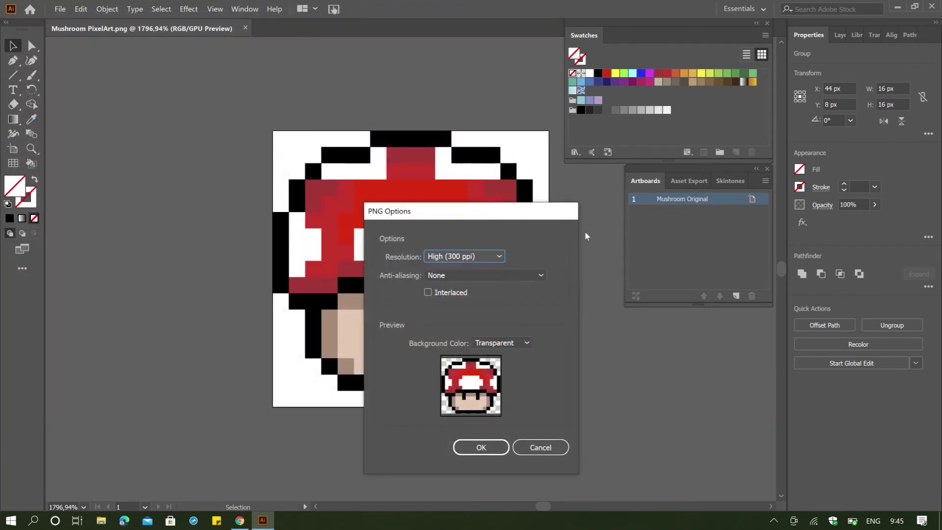
pyautogui.click(481, 448)
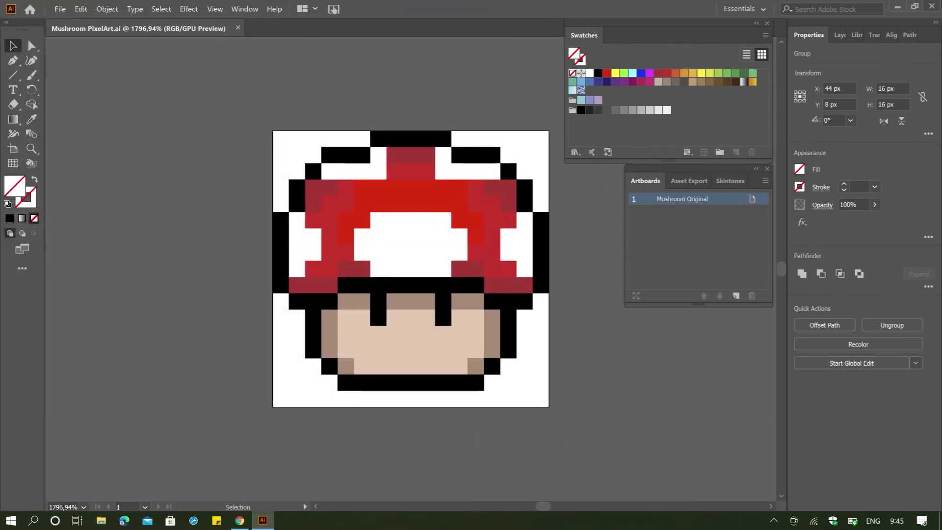
# Quit Illustrator while keeping the clipboard data
pyautogui.click(935, 7)
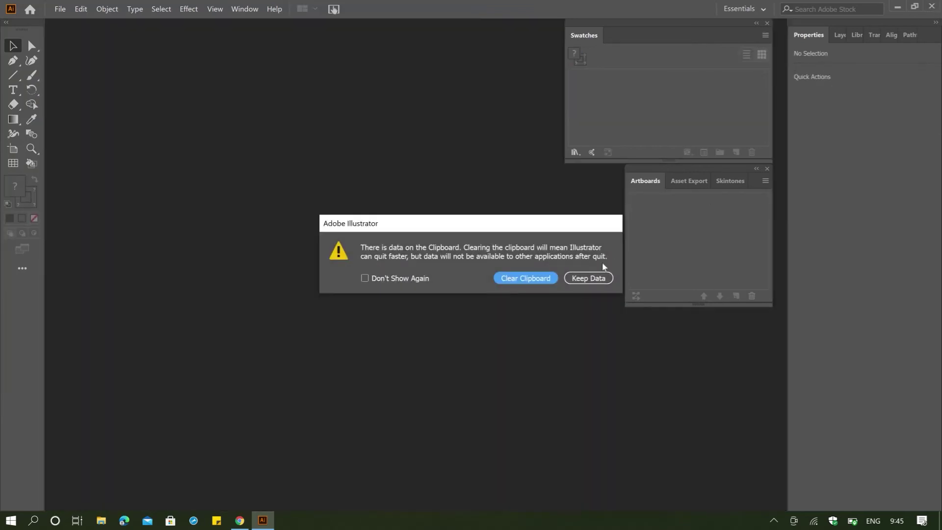
pyautogui.click(577, 279)
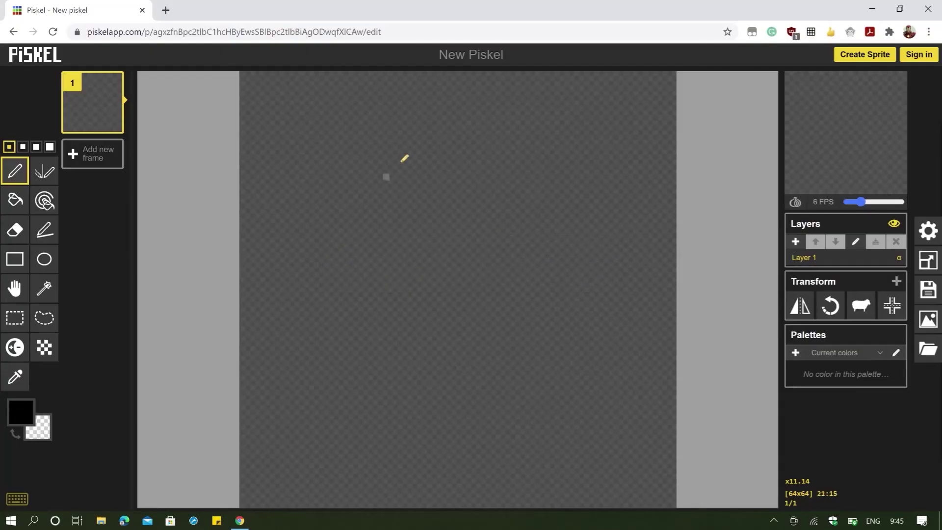
pyautogui.scroll(-2, 473, 155)
pyautogui.scroll(-2, 475, 150)
pyautogui.scroll(3, 475, 150)
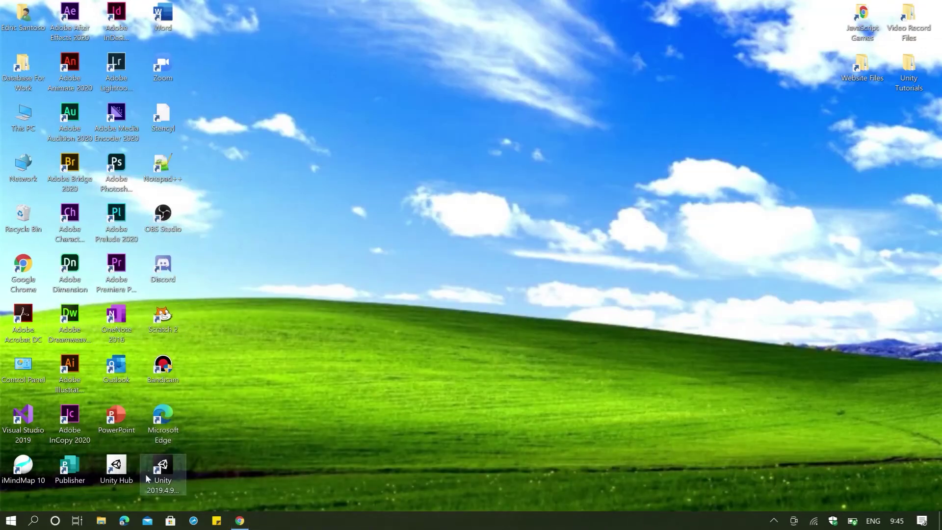
# Open the Unity Tutorial Platformer project through Unity Hub and dismiss the editor update check
pyautogui.doubleClick(117, 468)
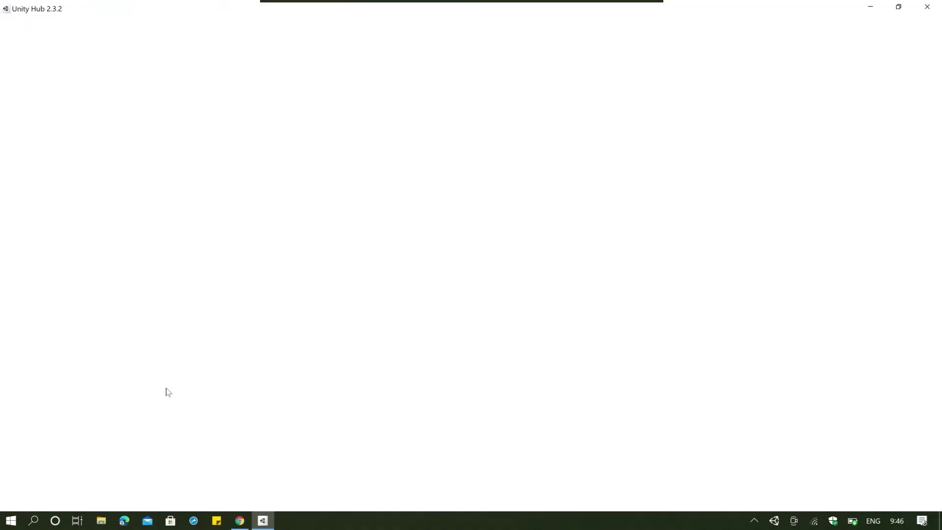
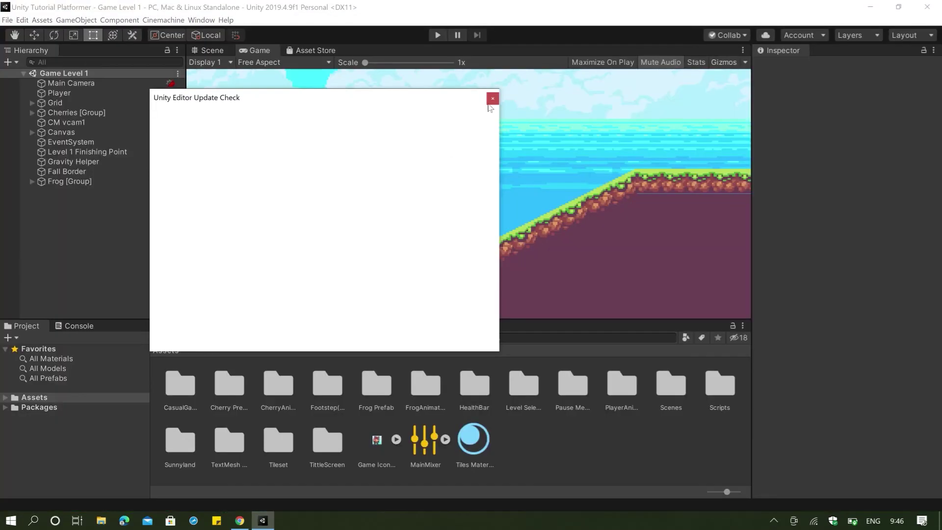
pyautogui.click(492, 99)
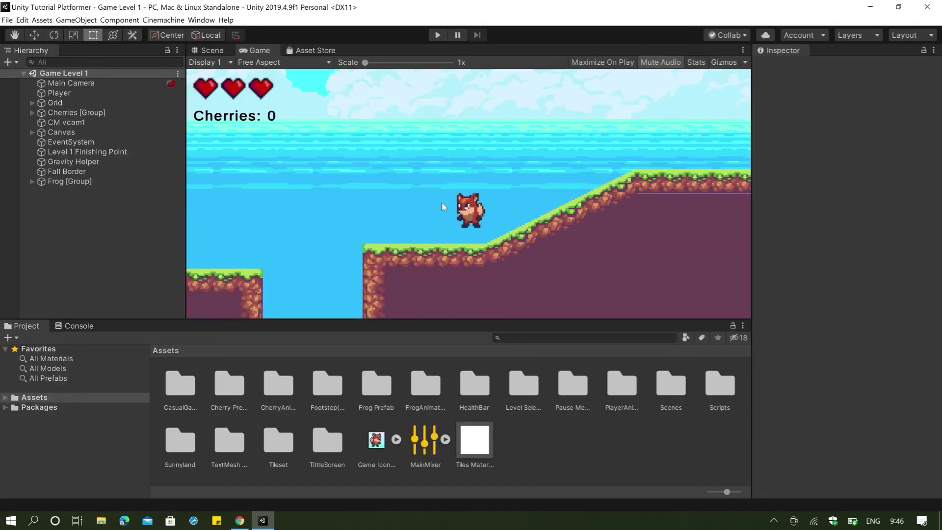
# Switch to the Scene view and look over Game Level 1 as far as the house at its end
pyautogui.click(216, 51)
pyautogui.moveTo(515, 206); pyautogui.dragTo(482, 215)
pyautogui.scroll(-3, 482, 215)
pyautogui.moveTo(612, 233); pyautogui.dragTo(331, 211)
pyautogui.moveTo(540, 218); pyautogui.dragTo(412, 211)
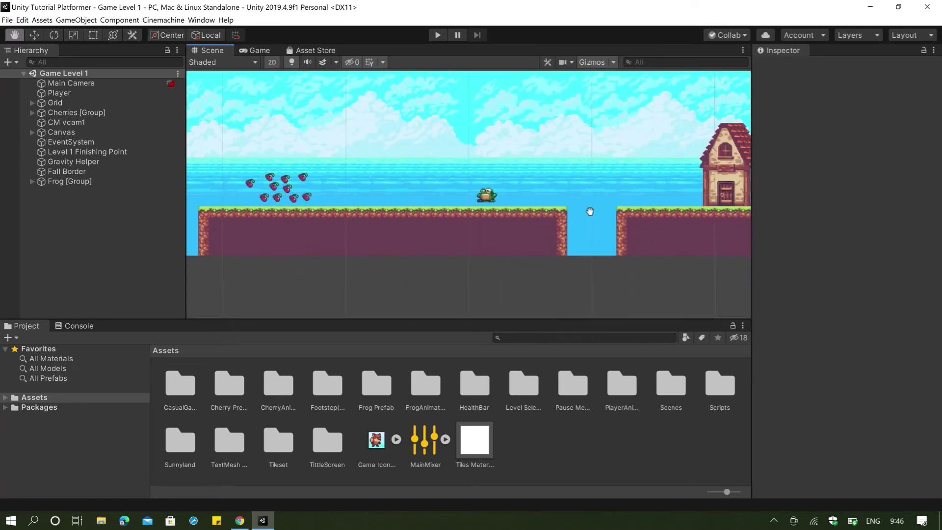
pyautogui.moveTo(590, 210); pyautogui.dragTo(483, 218)
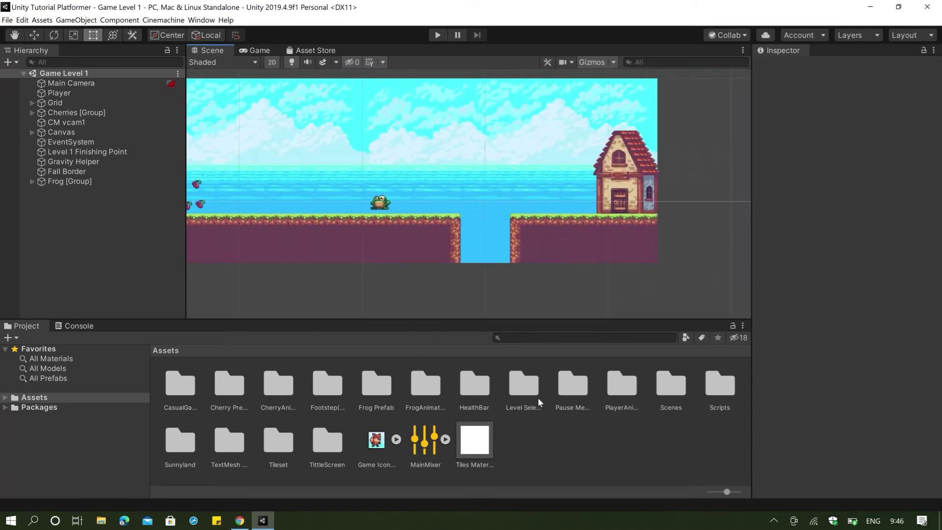
# Reveal the project's Assets folder in File Explorer
pyautogui.click(636, 446)
pyautogui.rightClick(535, 458)
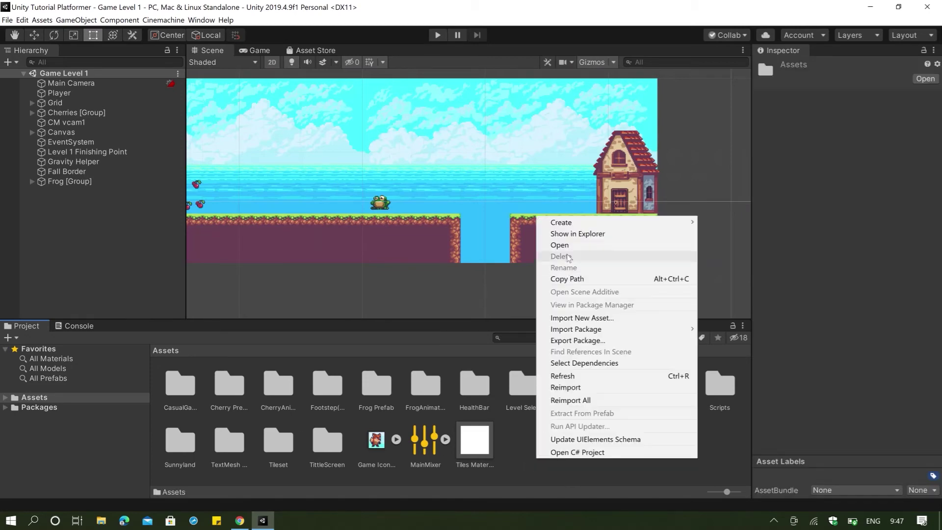
pyautogui.click(569, 233)
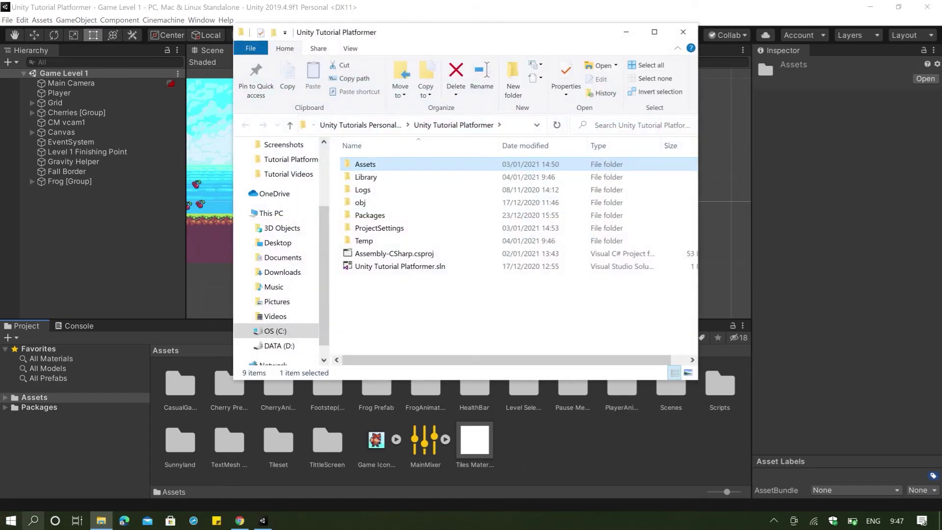
# Search Windows for Mushroom, open the file location of Mushroom PixelArt.png and copy the file
pyautogui.click(32, 524)
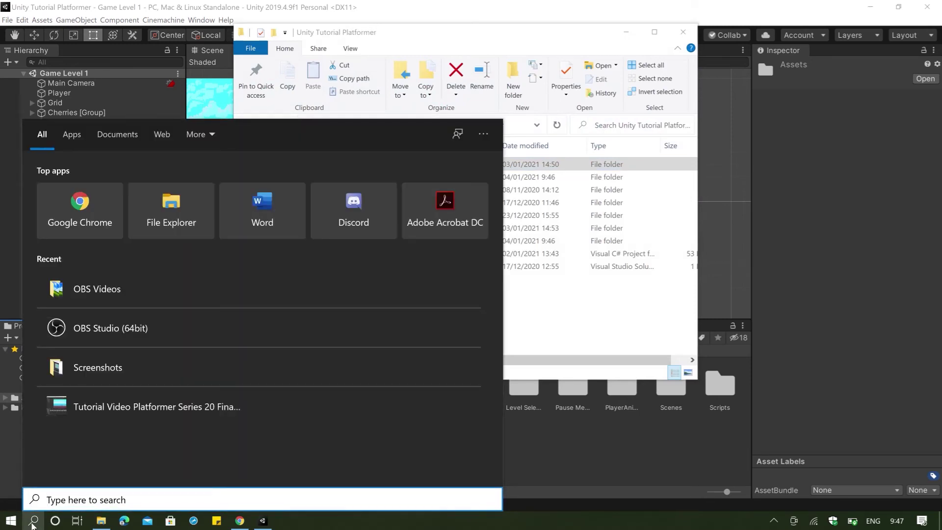
pyautogui.write('Mushroom')
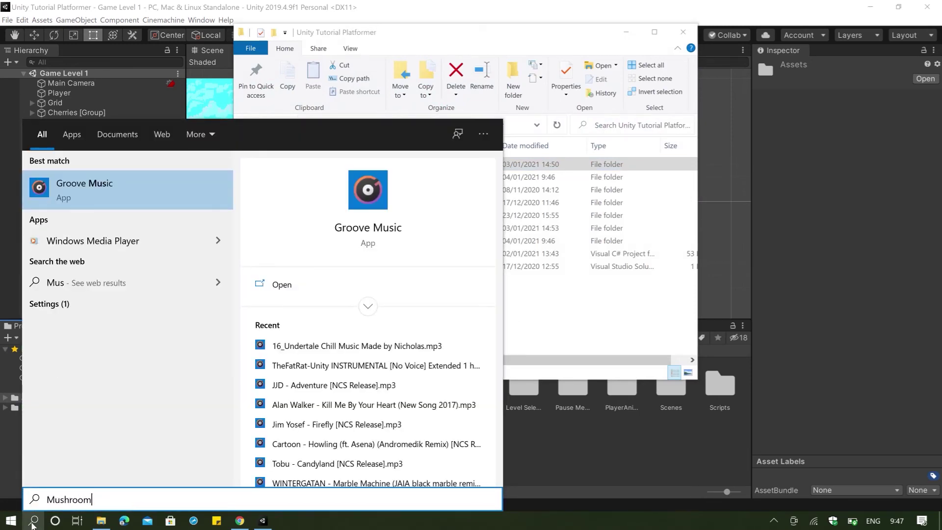
pyautogui.rightClick(125, 203)
pyautogui.click(167, 211)
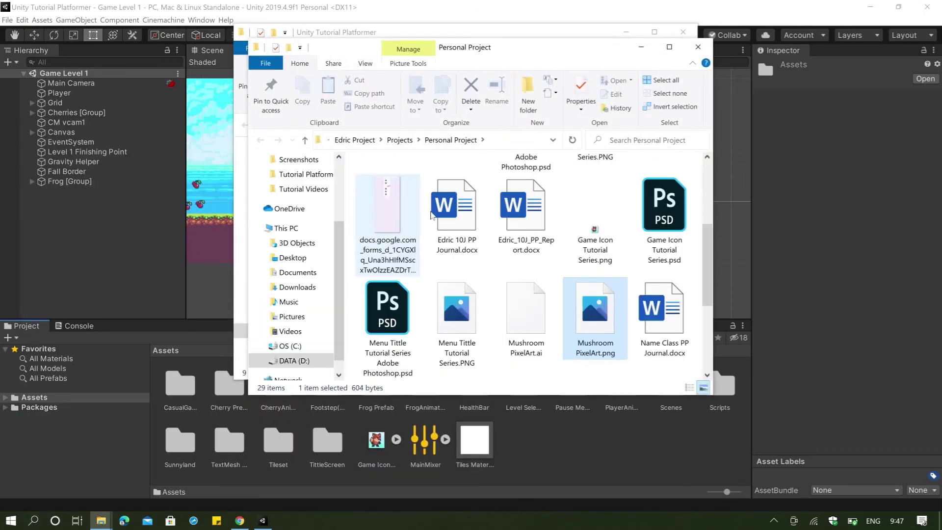
pyautogui.rightClick(584, 322)
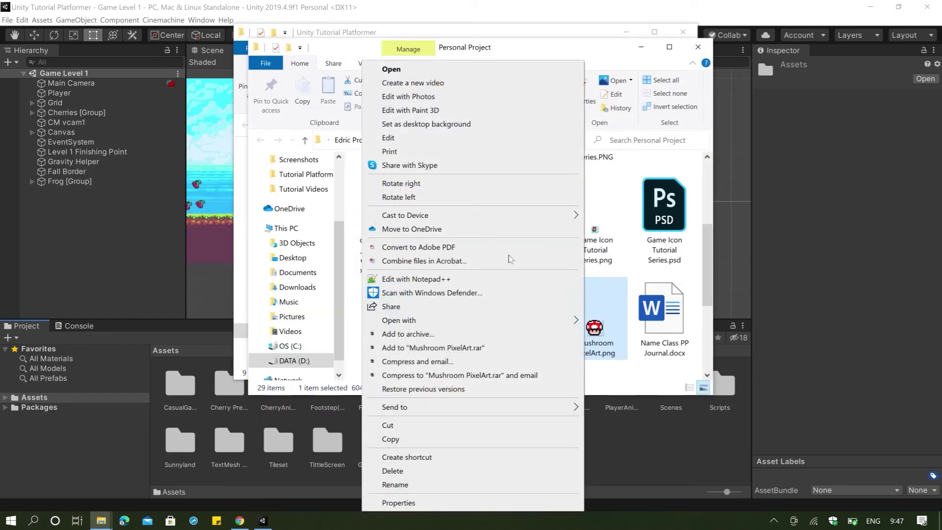
pyautogui.click(424, 439)
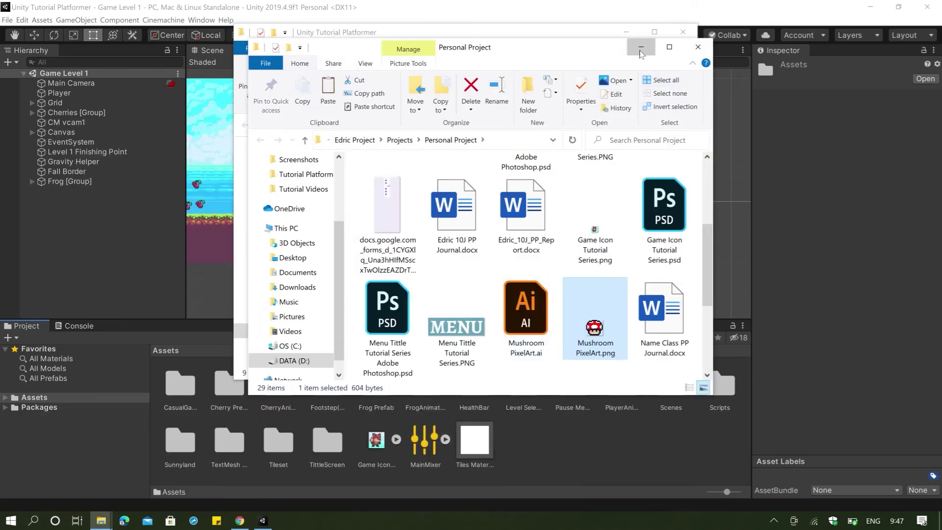
# Paste the copied Mushroom PixelArt.png into the Unity Tutorial Platformer project folder and put the File Explorer windows away
pyautogui.click(641, 46)
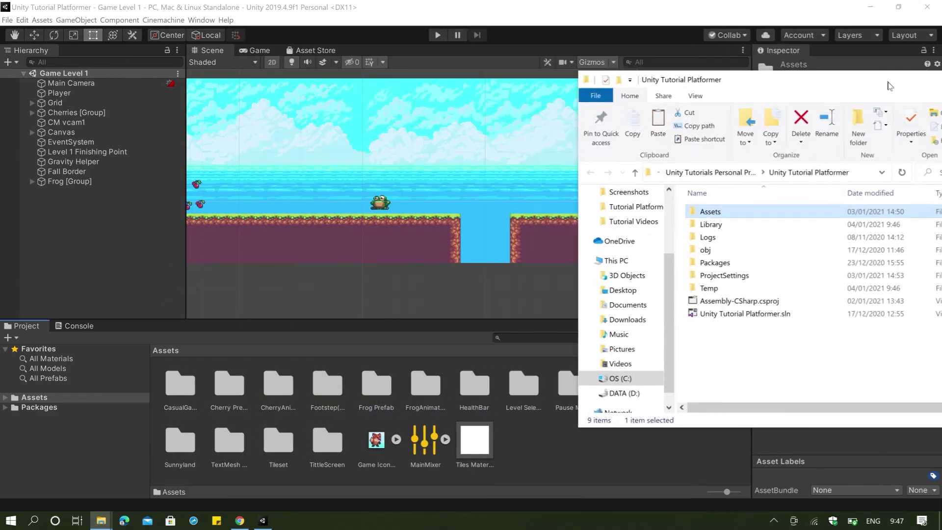
pyautogui.moveTo(542, 37); pyautogui.dragTo(890, 86)
pyautogui.rightClick(755, 342)
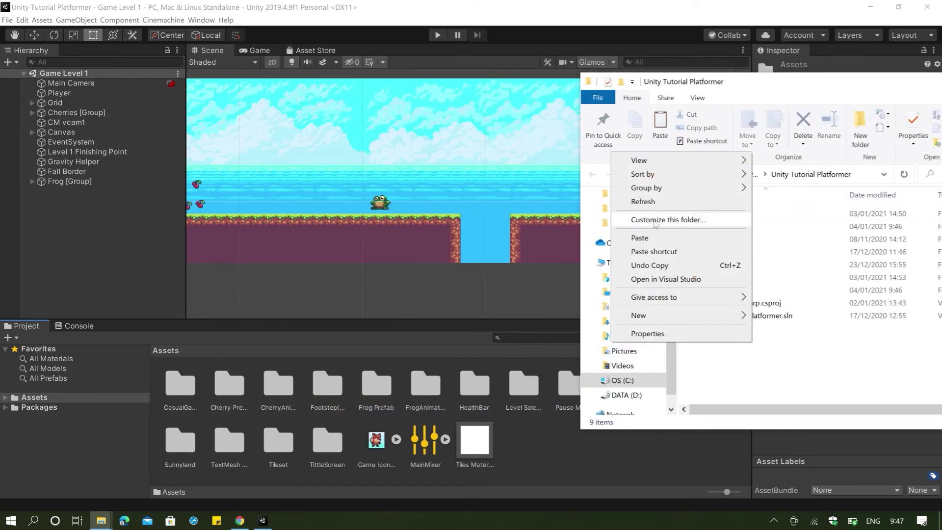
pyautogui.click(651, 236)
pyautogui.moveTo(713, 86); pyautogui.dragTo(466, 145)
pyautogui.click(782, 140)
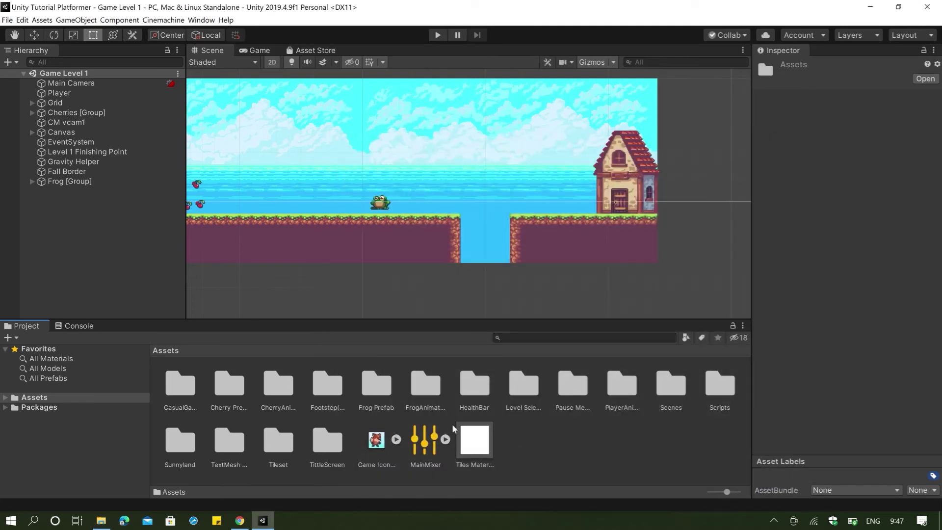
# Move Mushroom PixelArt.png from the project folder into its Assets subfolder and return to the Unity editor
pyautogui.hotkey('alt', 'Tab')
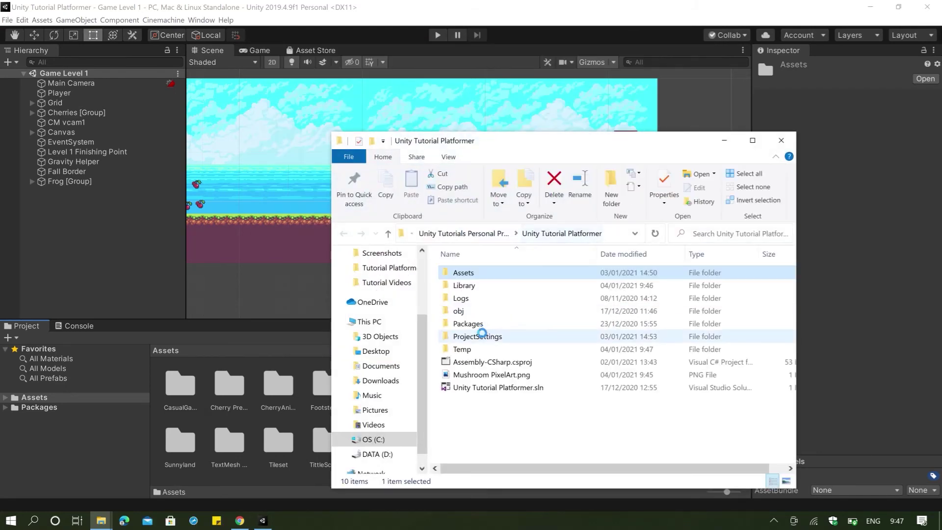
pyautogui.moveTo(471, 375); pyautogui.dragTo(504, 276)
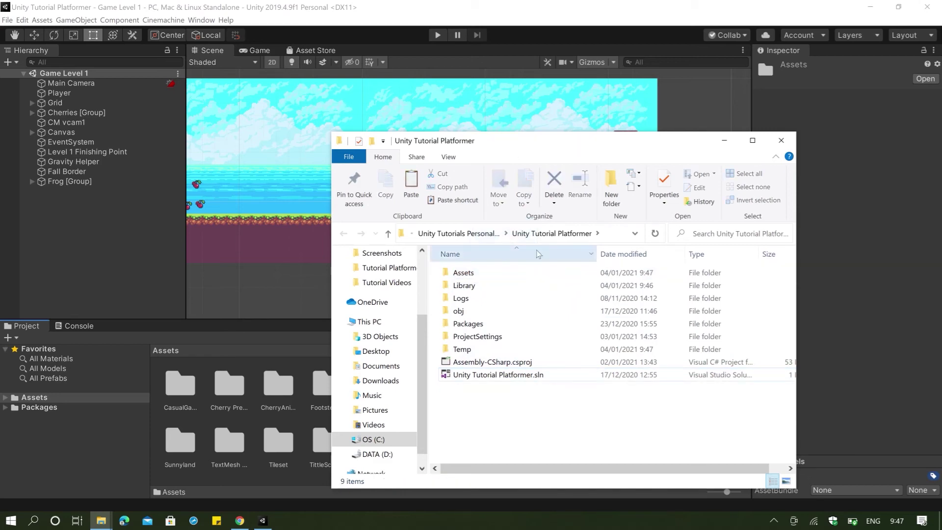
pyautogui.click(720, 146)
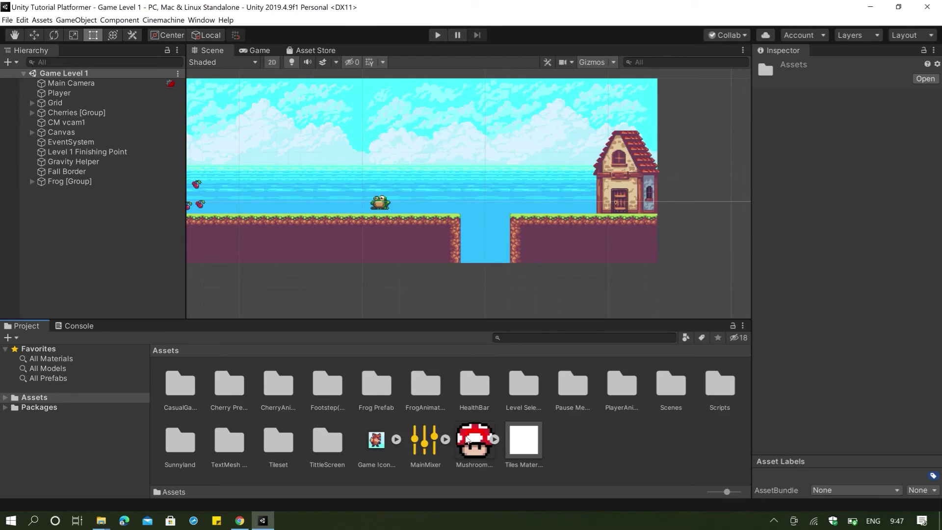
# Add a 2D sprite object to Game Level 1 and assign Mushroom PixelArt as its sprite
pyautogui.rightClick(58, 239)
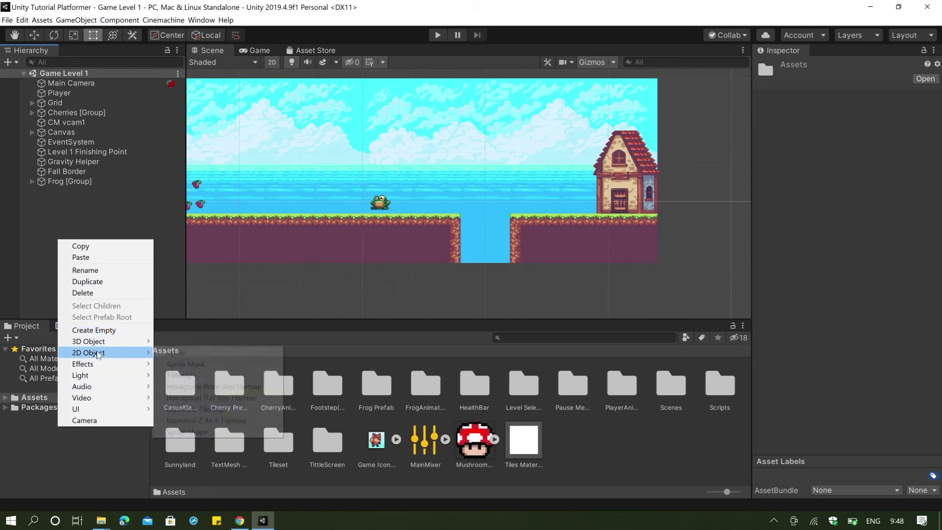
pyautogui.moveTo(97, 353)
pyautogui.click(168, 353)
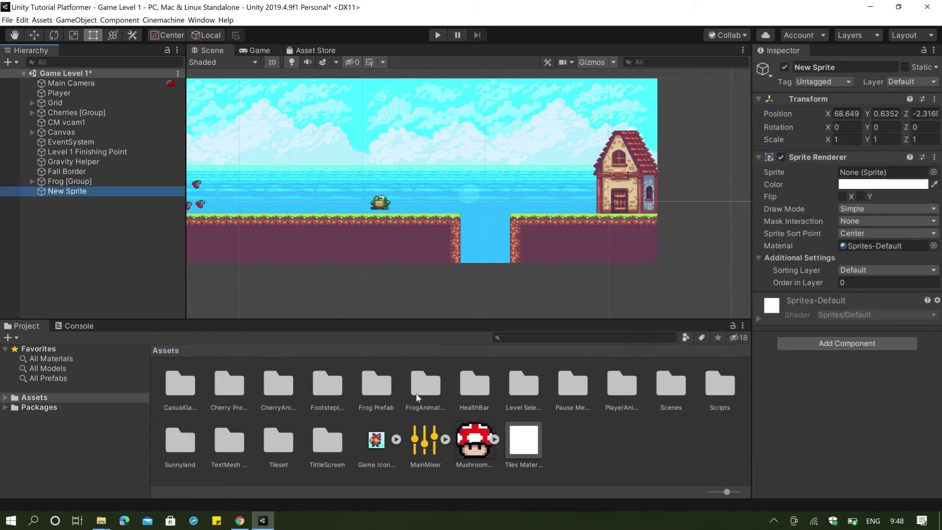
pyautogui.moveTo(468, 453); pyautogui.dragTo(872, 183)
# Try to name the new sprite object Mushroom and set its sorting layer to Items
pyautogui.click(830, 66)
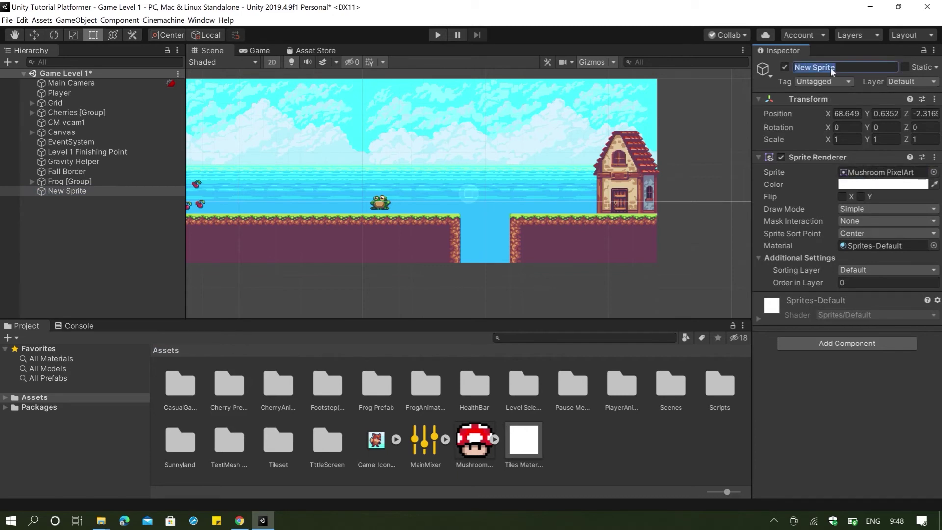
pyautogui.write('Mushroom')
pyautogui.click(878, 270)
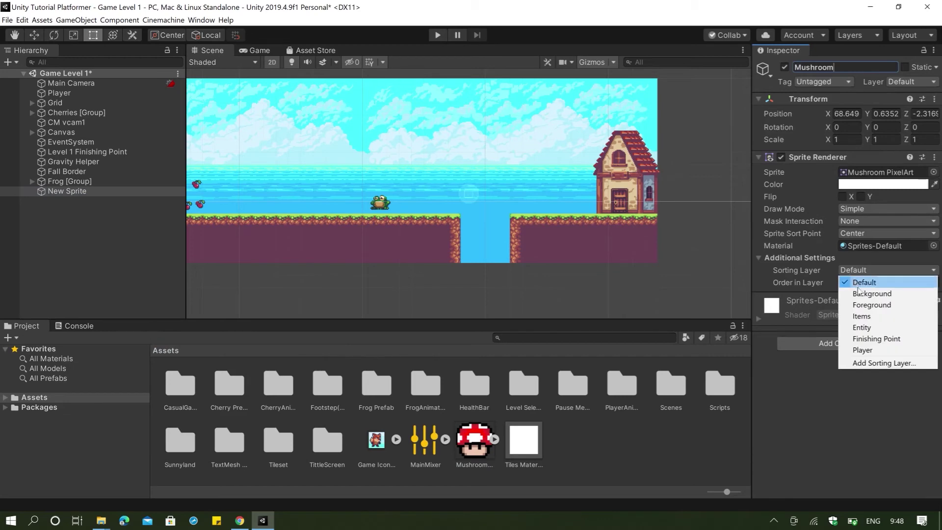
pyautogui.click(867, 316)
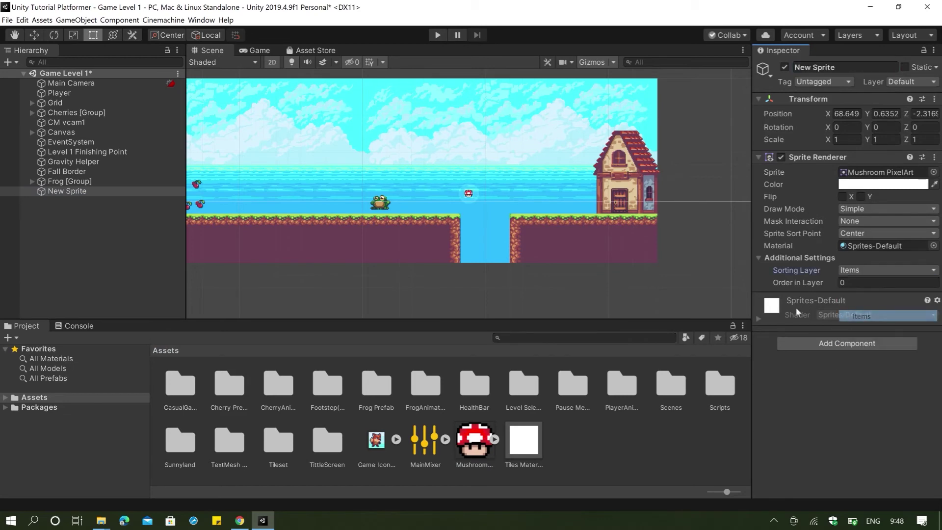
# Set Pixels Per Unit to 16 in the Mushroom PixelArt import settings and apply the change
pyautogui.scroll(20, 496, 211)
pyautogui.moveTo(449, 186); pyautogui.dragTo(593, 254)
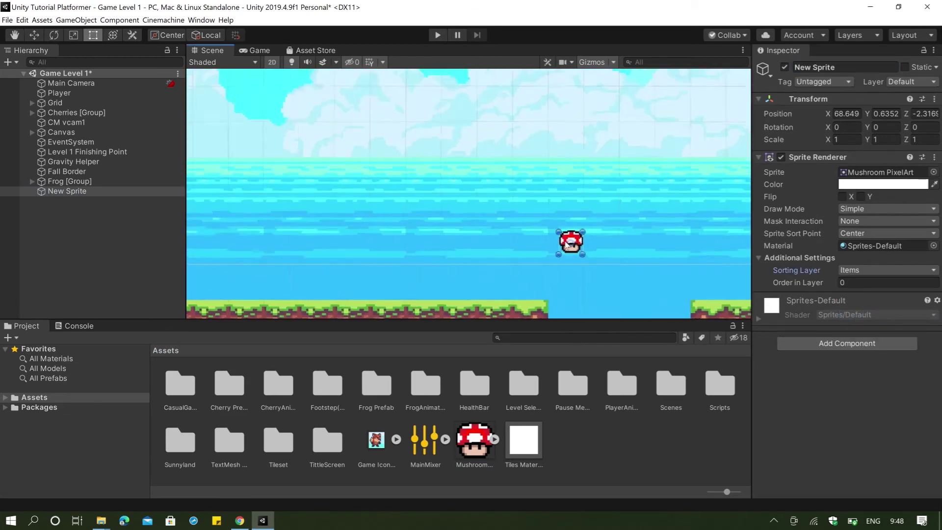
pyautogui.scroll(10, 591, 252)
pyautogui.scroll(-10, 591, 252)
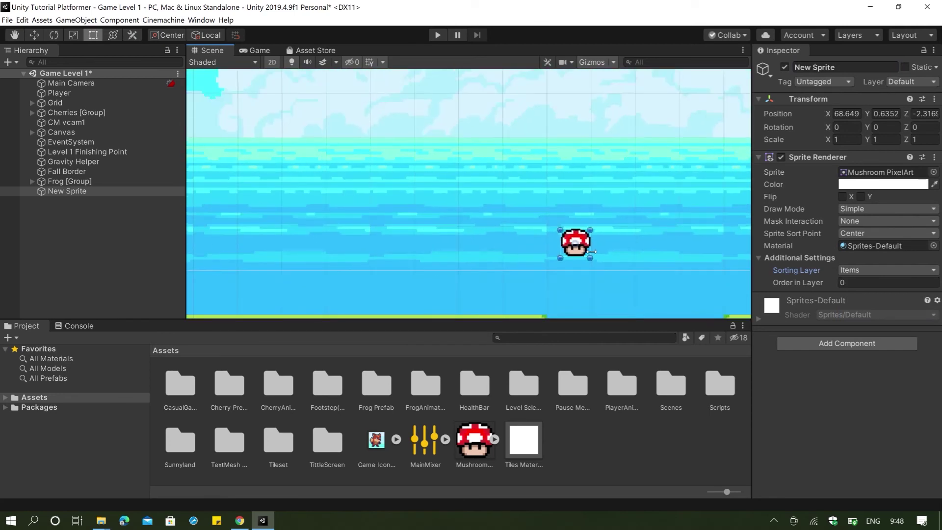
pyautogui.scroll(-4, 595, 248)
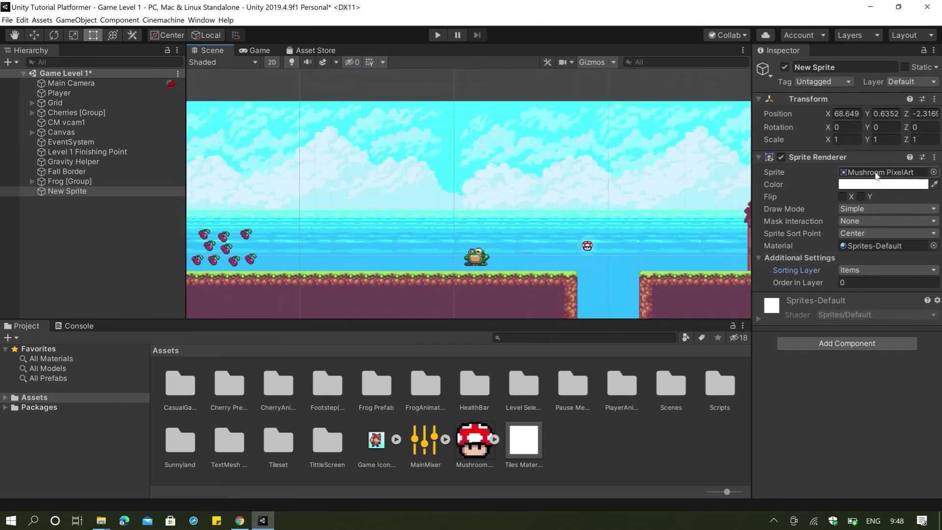
pyautogui.click(473, 440)
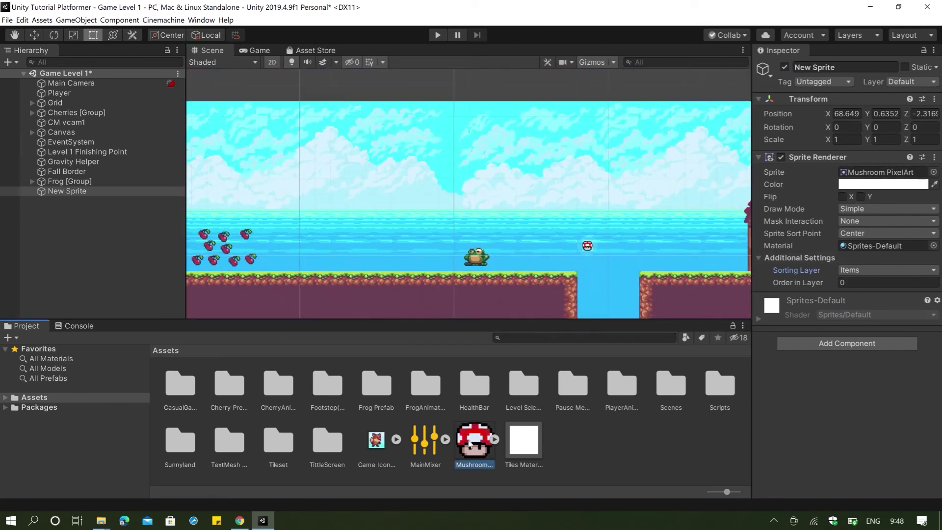
pyautogui.click(856, 145)
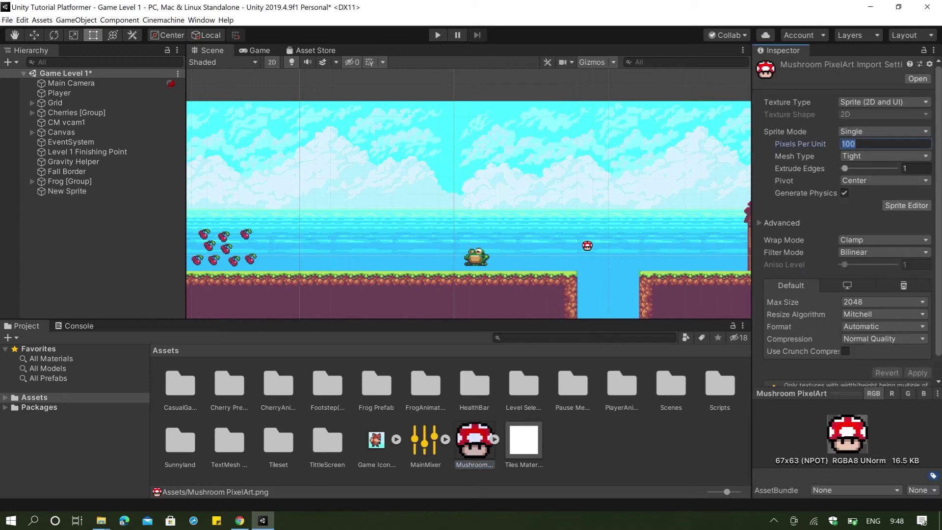
pyautogui.write('16')
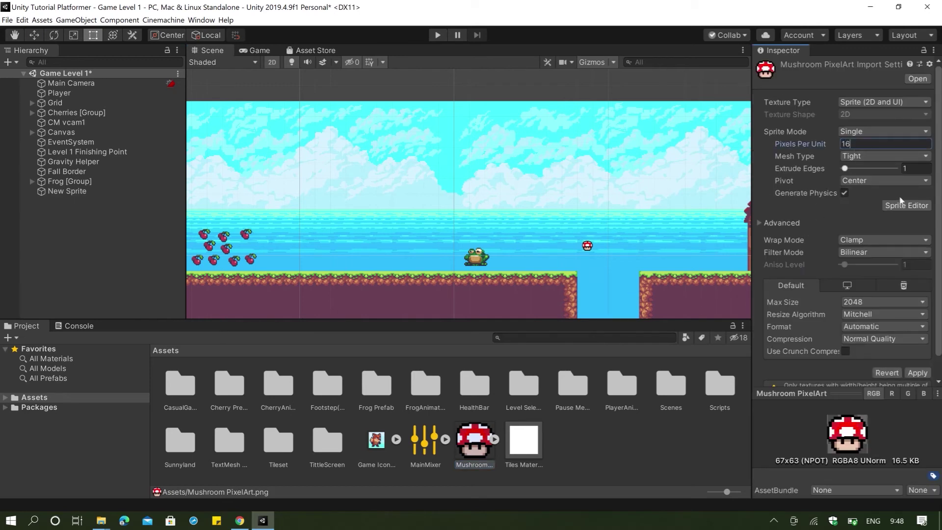
pyautogui.click(916, 373)
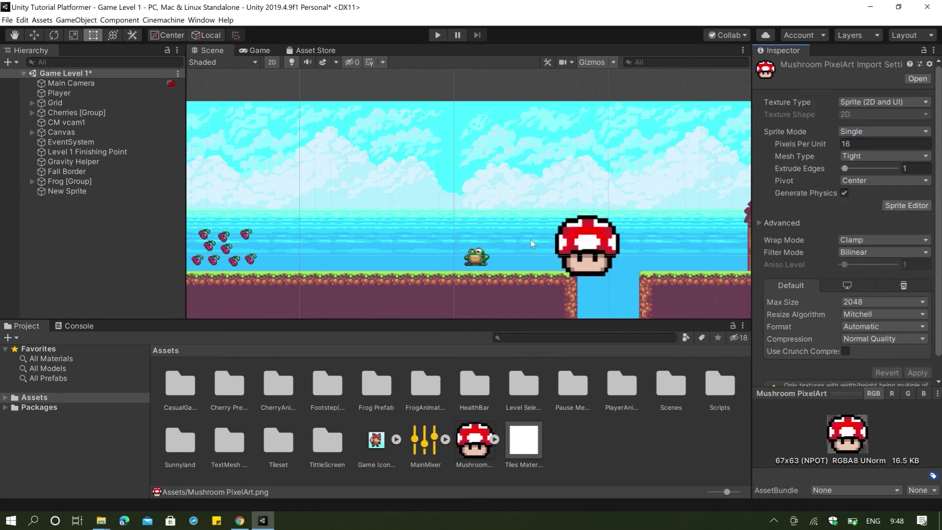
# Rename the New Sprite object as Mushroom and move it beside the frog at about X 64.74, Y 1.33
pyautogui.scroll(2, 533, 244)
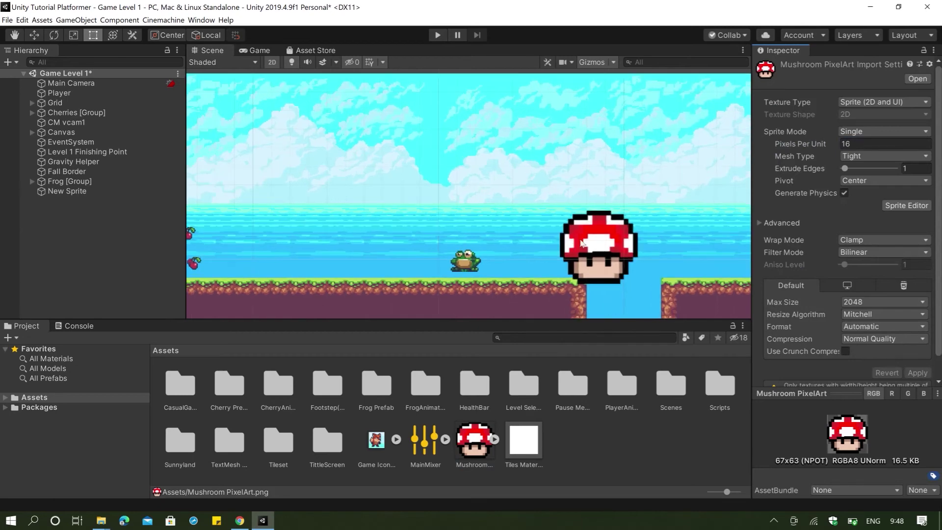
pyautogui.click(94, 194)
pyautogui.click(834, 67)
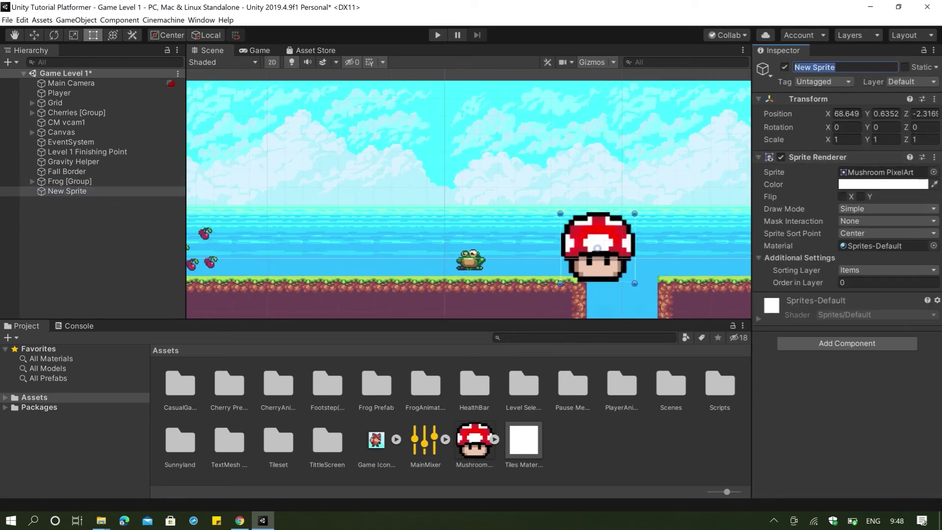
pyautogui.write('Mushroom')
pyautogui.press('Return')
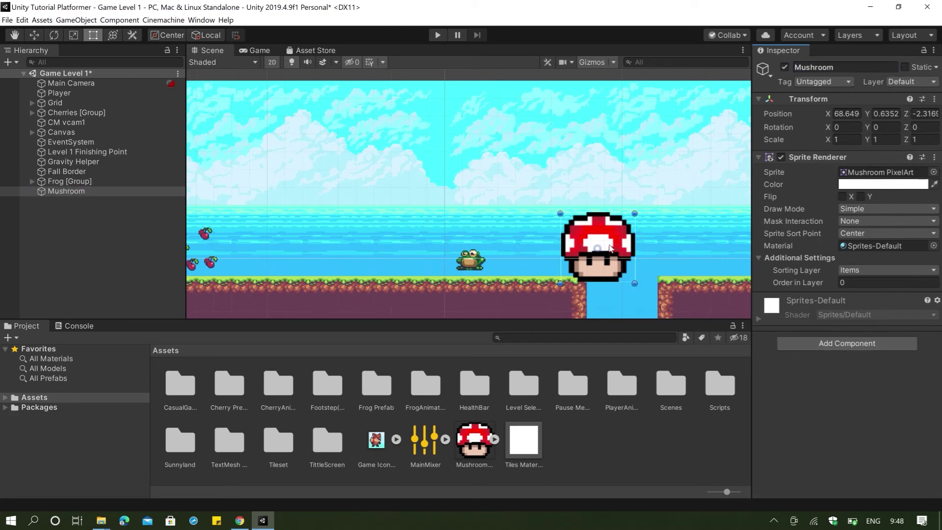
pyautogui.press('w')
pyautogui.moveTo(610, 248); pyautogui.dragTo(548, 235)
pyautogui.scroll(3, 550, 239)
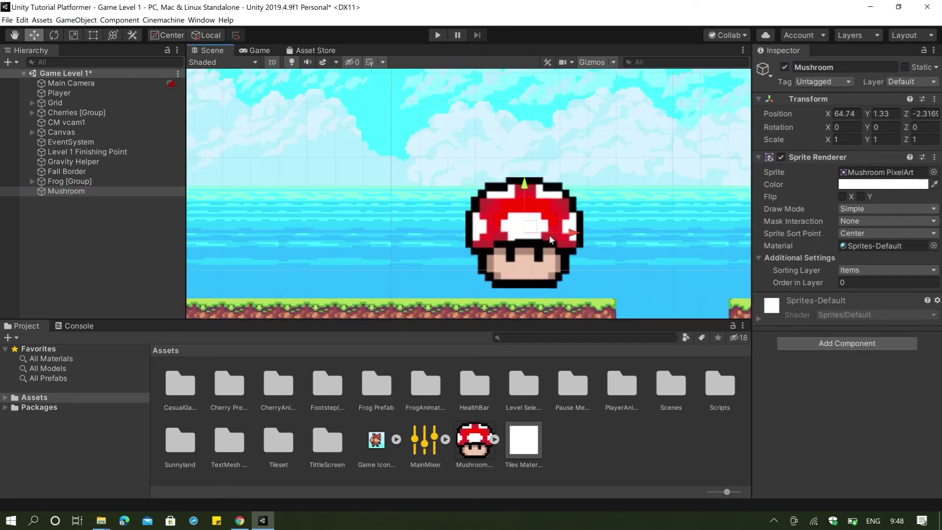
pyautogui.scroll(-2, 547, 244)
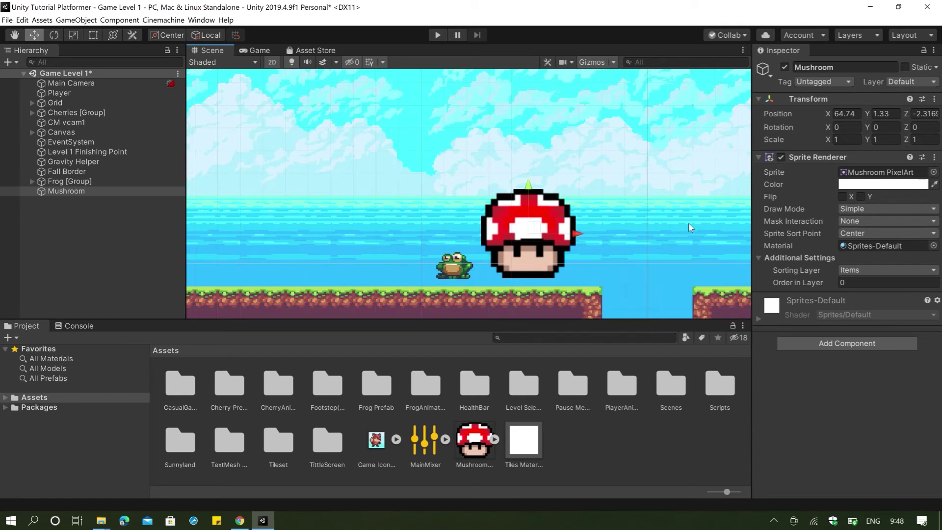
# Set the Mushroom PixelArt texture's Filter Mode to Point (no filter) and apply the import settings
pyautogui.click(474, 440)
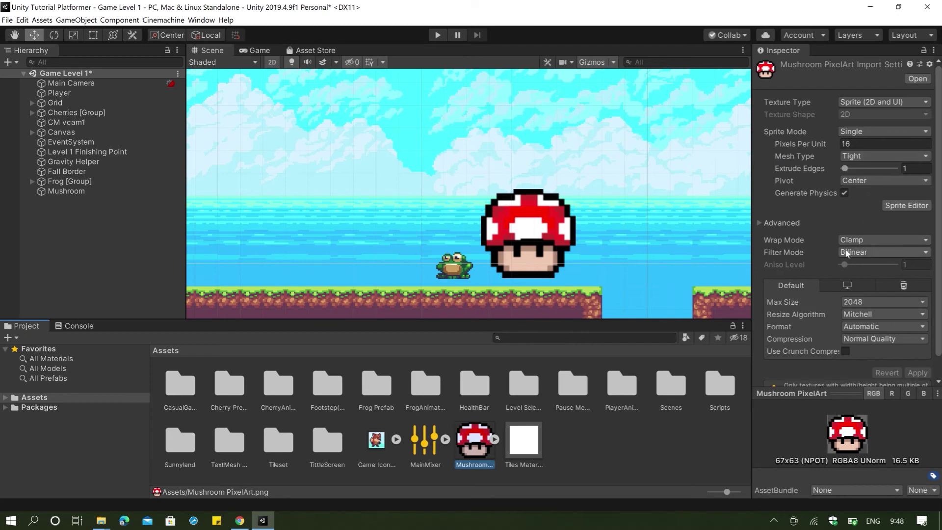
pyautogui.click(850, 253)
pyautogui.click(859, 254)
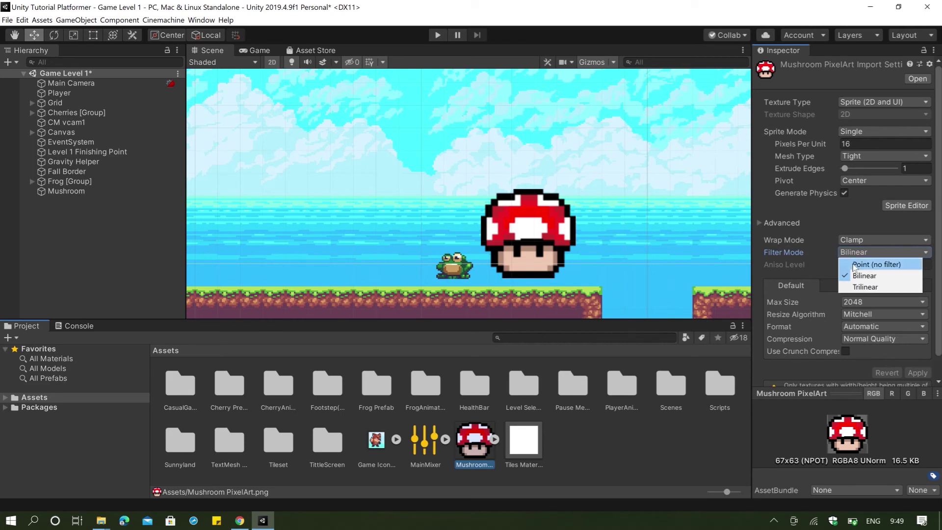
pyautogui.click(853, 264)
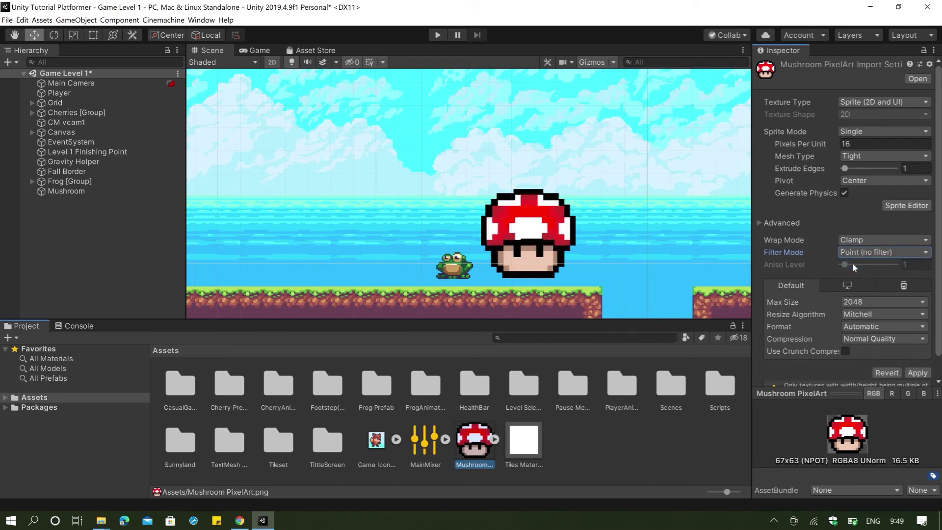
pyautogui.scroll(3, 558, 276)
pyautogui.scroll(1, 560, 276)
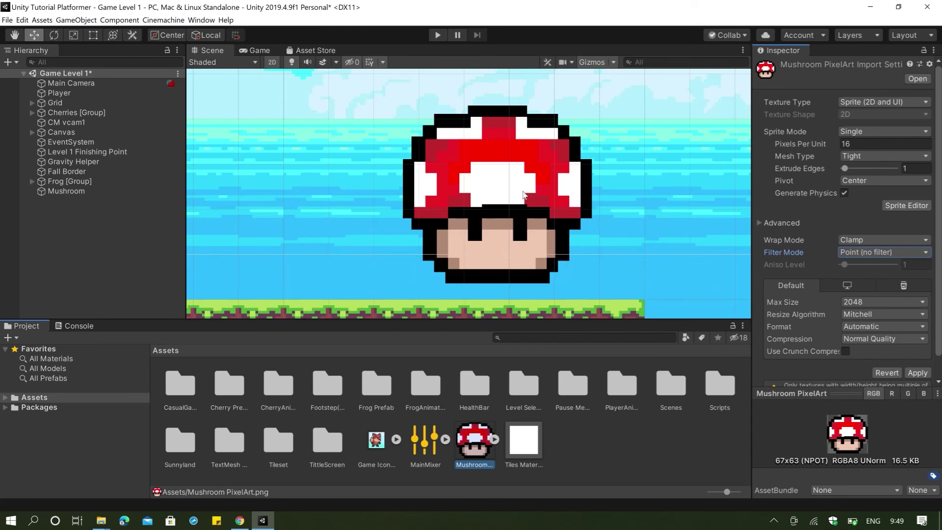
pyautogui.scroll(-4, 523, 193)
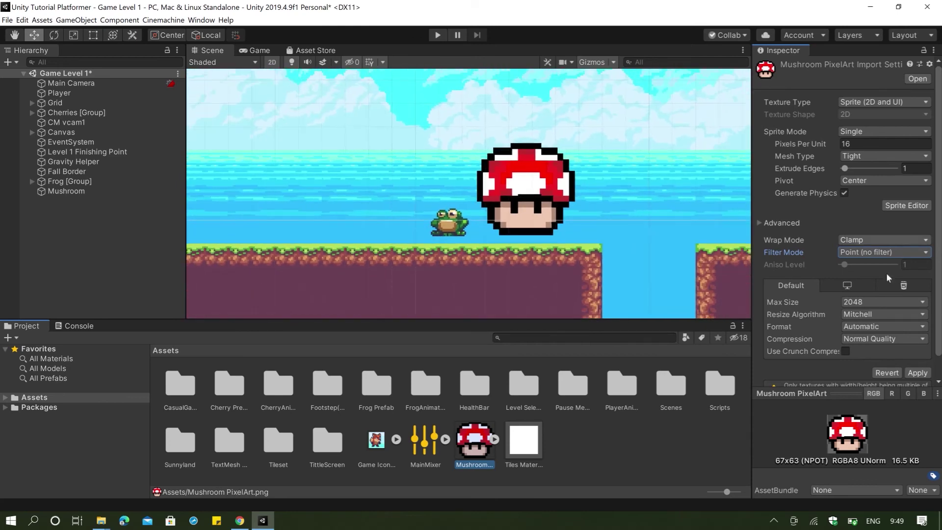
pyautogui.click(917, 373)
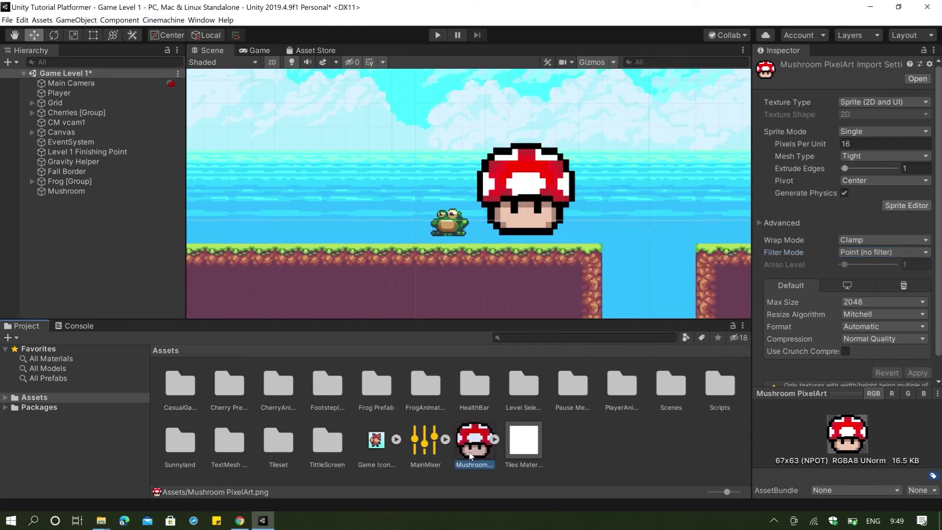
# Scale the Mushroom object uniformly to about 0.252 and place it beside the cherries at about X 48.17, Y -0.22
pyautogui.click(59, 191)
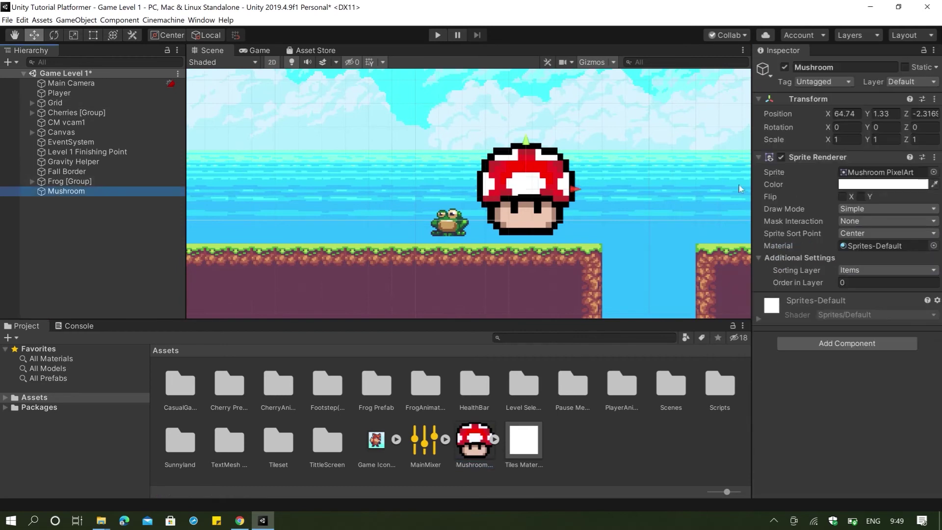
pyautogui.press('r')
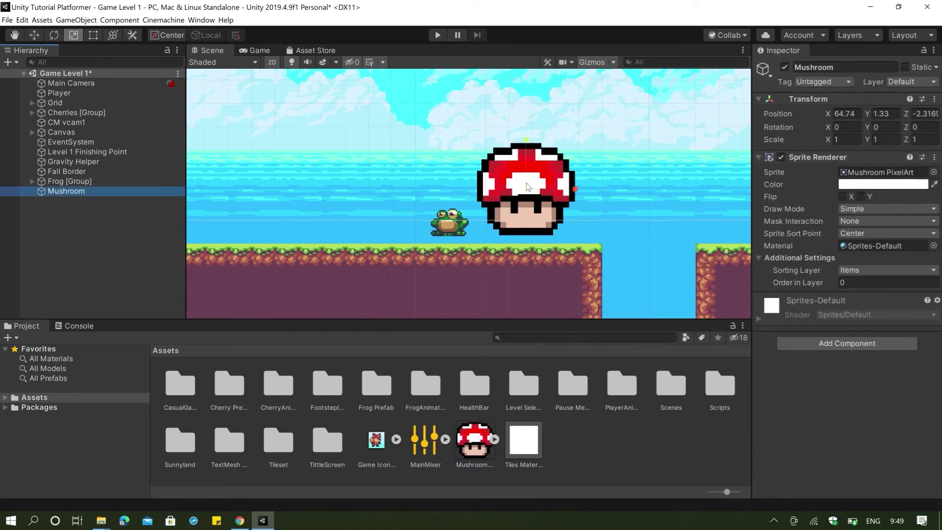
pyautogui.moveTo(528, 189); pyautogui.dragTo(407, 227)
pyautogui.press('w')
pyautogui.scroll(1, 470, 223)
pyautogui.scroll(-3, 469, 223)
pyautogui.moveTo(469, 224); pyautogui.dragTo(492, 231)
pyautogui.scroll(5, 406, 238)
pyautogui.click(691, 149)
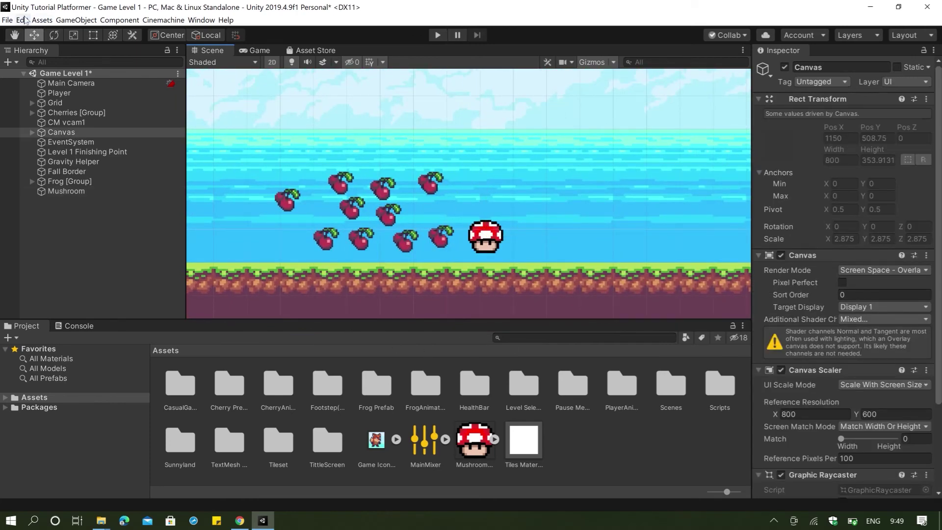
# Save the Game Level 1 scene, reselect the Mushroom object and save the scene once more
pyautogui.click(7, 19)
pyautogui.click(22, 56)
pyautogui.click(63, 191)
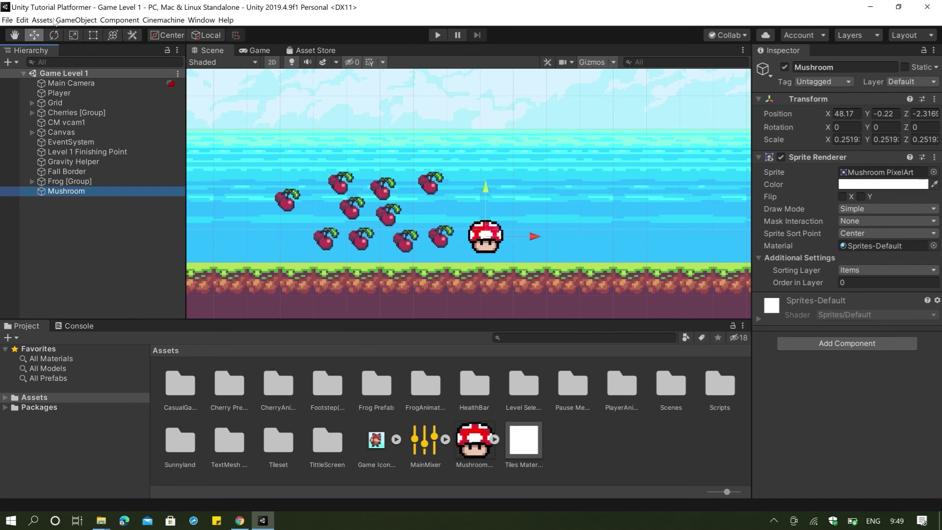
pyautogui.click(8, 19)
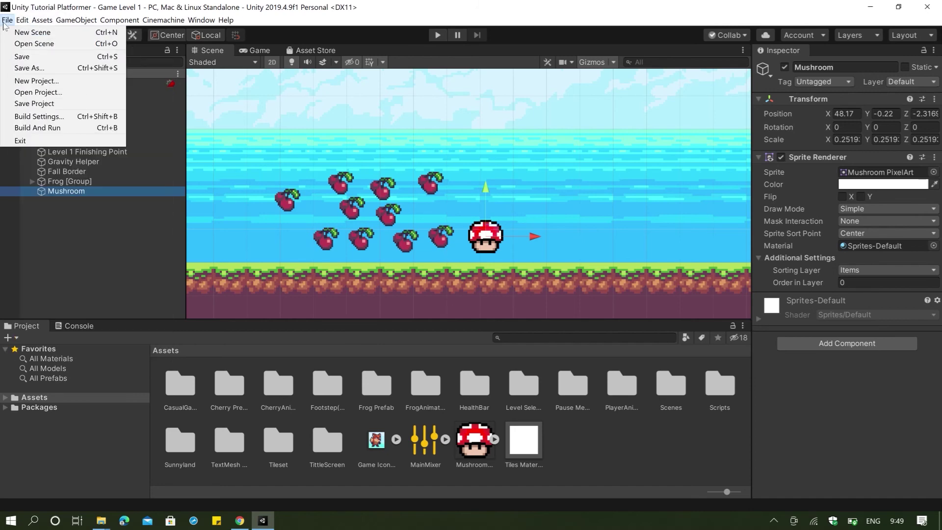
pyautogui.click(12, 56)
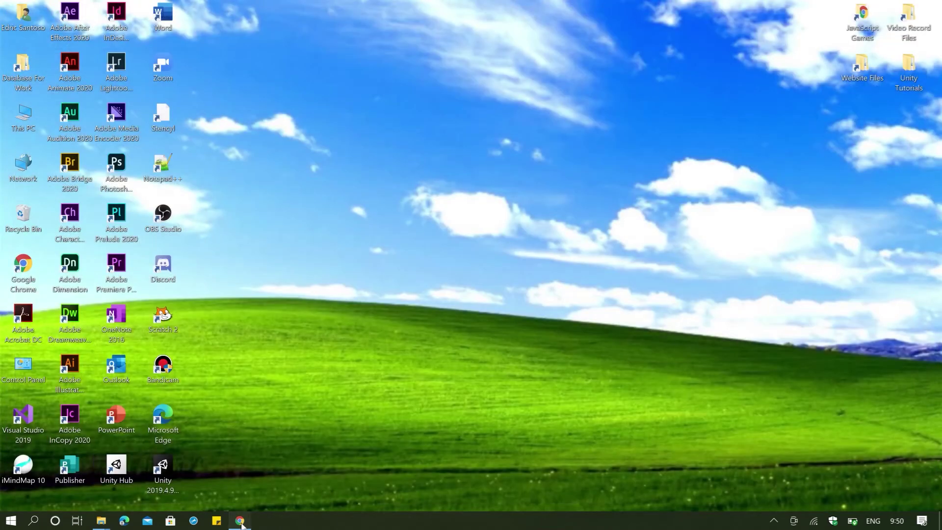
# Switch to Piskel in Chrome, sketch a black cap-like outline with a short arc below, and set the preview speed to 9 FPS
pyautogui.click(239, 520)
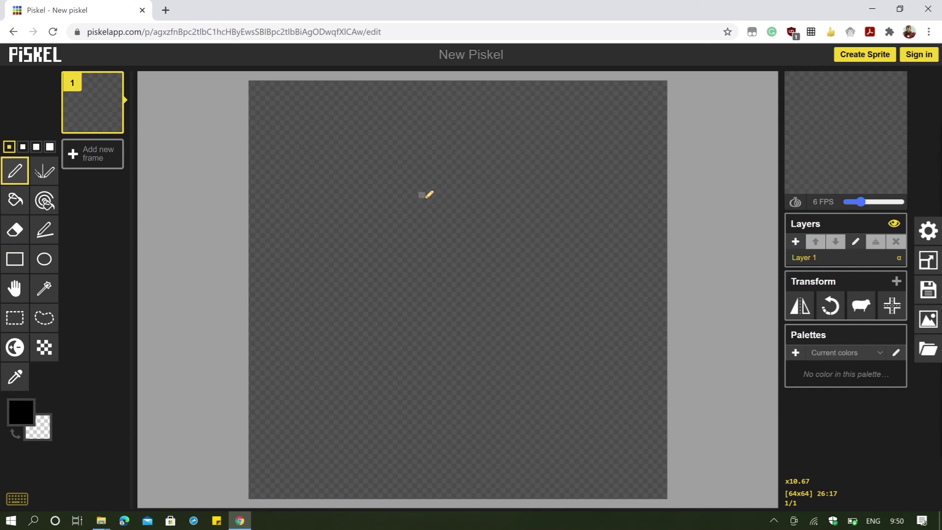
pyautogui.moveTo(409, 208)
pyautogui.mouseDown()
pyautogui.moveTo(428, 174)
pyautogui.moveTo(511, 169)
pyautogui.moveTo(513, 221)
pyautogui.mouseUp()
pyautogui.moveTo(409, 208); pyautogui.dragTo(562, 247)
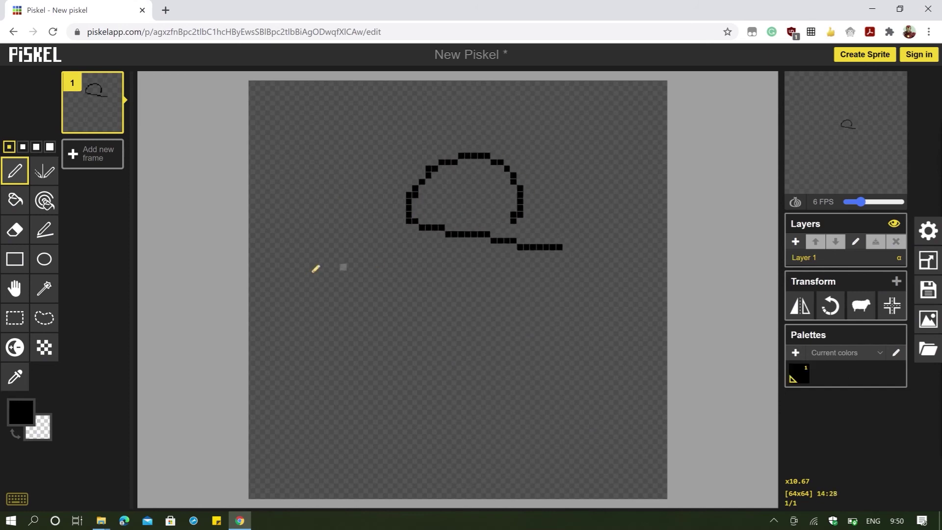
pyautogui.moveTo(408, 293); pyautogui.dragTo(473, 273)
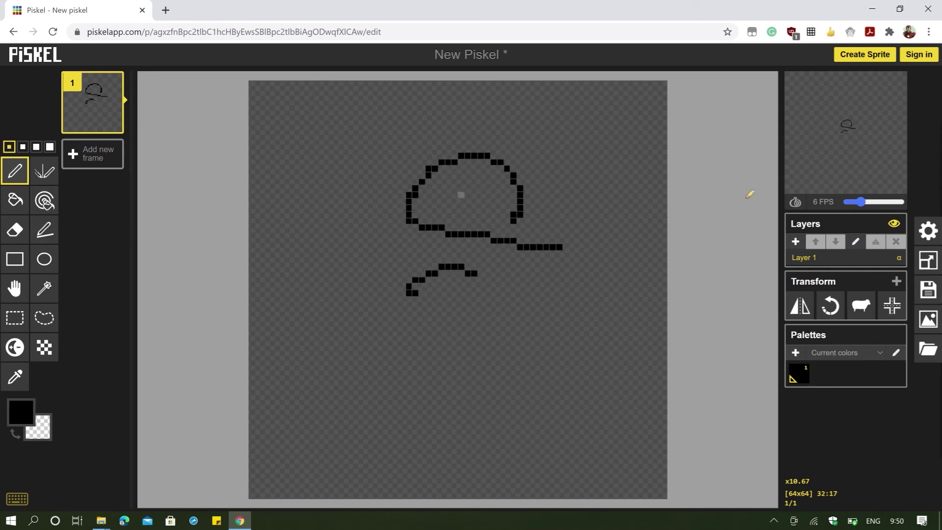
pyautogui.moveTo(860, 201); pyautogui.dragTo(867, 201)
# Add a second layer and sketch black strokes on it inside and below the cap outline
pyautogui.click(796, 242)
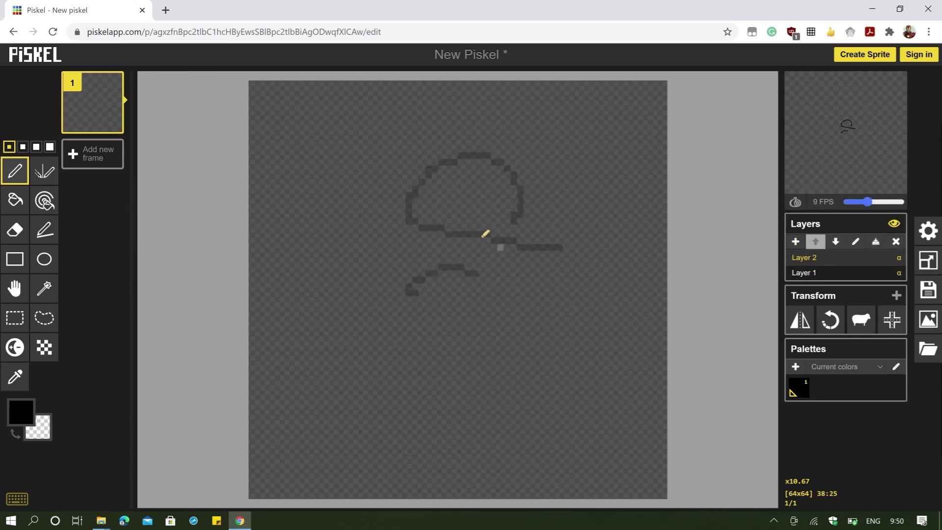
pyautogui.moveTo(479, 174); pyautogui.dragTo(494, 207)
pyautogui.moveTo(481, 266); pyautogui.dragTo(566, 227)
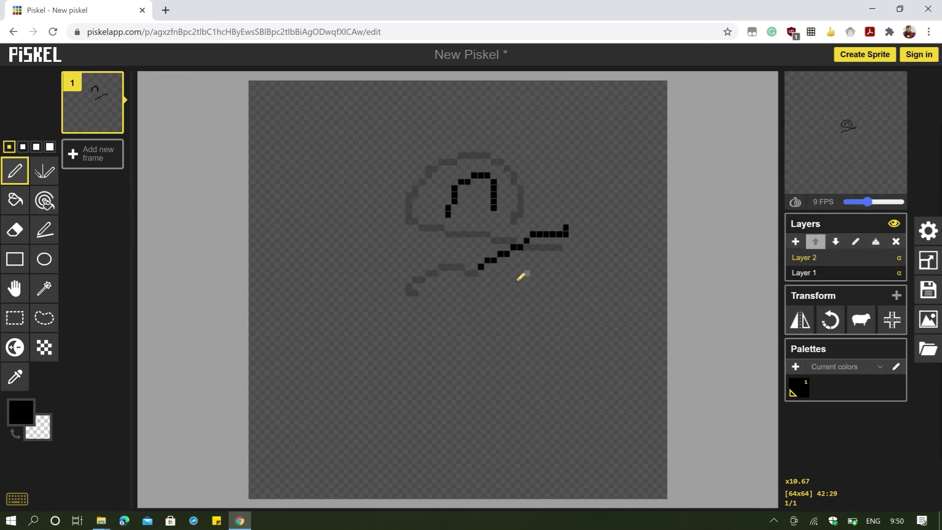
pyautogui.moveTo(513, 280); pyautogui.dragTo(573, 295)
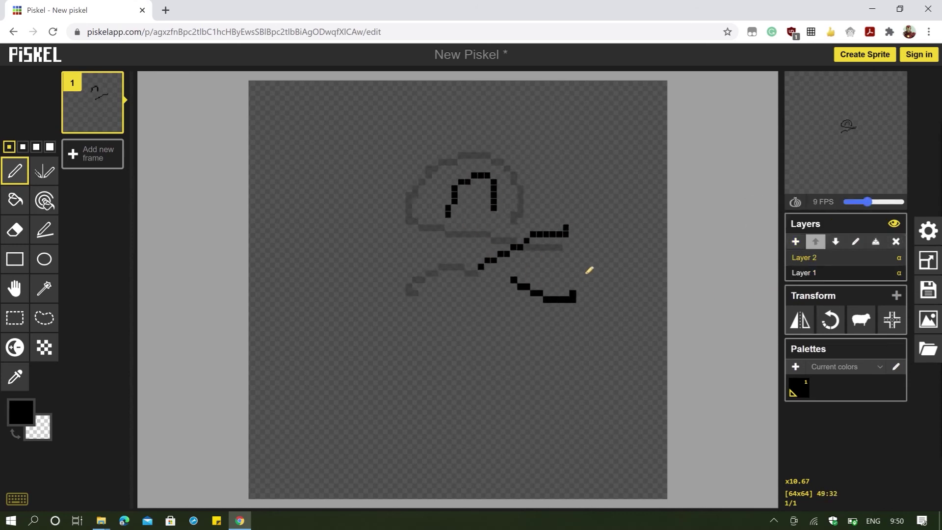
# Erase all the strokes on Layer 2
pyautogui.click(15, 229)
pyautogui.moveTo(417, 222)
pyautogui.mouseDown()
pyautogui.moveTo(567, 165)
pyautogui.moveTo(585, 190)
pyautogui.moveTo(478, 253)
pyautogui.moveTo(528, 268)
pyautogui.moveTo(519, 275)
pyautogui.moveTo(532, 312)
pyautogui.moveTo(596, 277)
pyautogui.mouseUp()
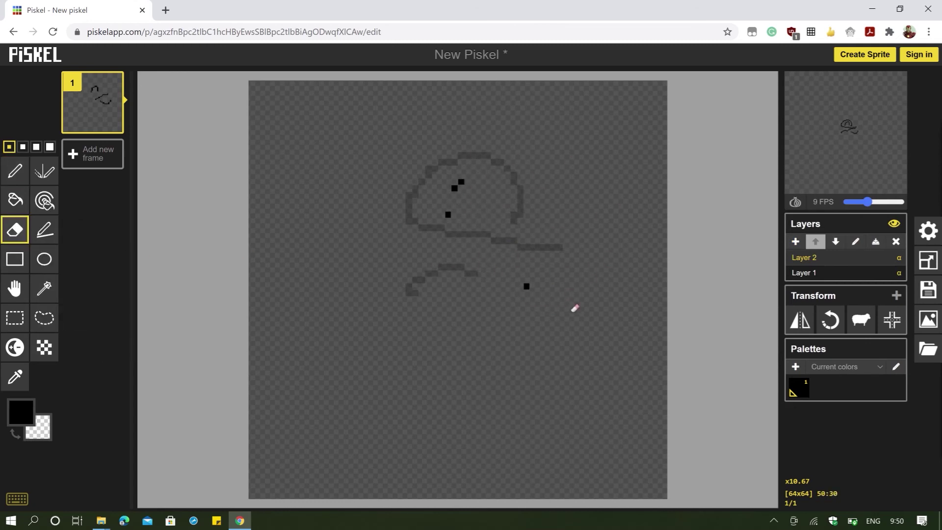
pyautogui.moveTo(537, 269)
pyautogui.mouseDown()
pyautogui.moveTo(512, 273)
pyautogui.moveTo(549, 193)
pyautogui.moveTo(537, 220)
pyautogui.moveTo(429, 231)
pyautogui.moveTo(461, 191)
pyautogui.mouseUp()
# Move Layer 2 below Layer 1 and back above it, and merge it with Layer 1
pyautogui.click(836, 241)
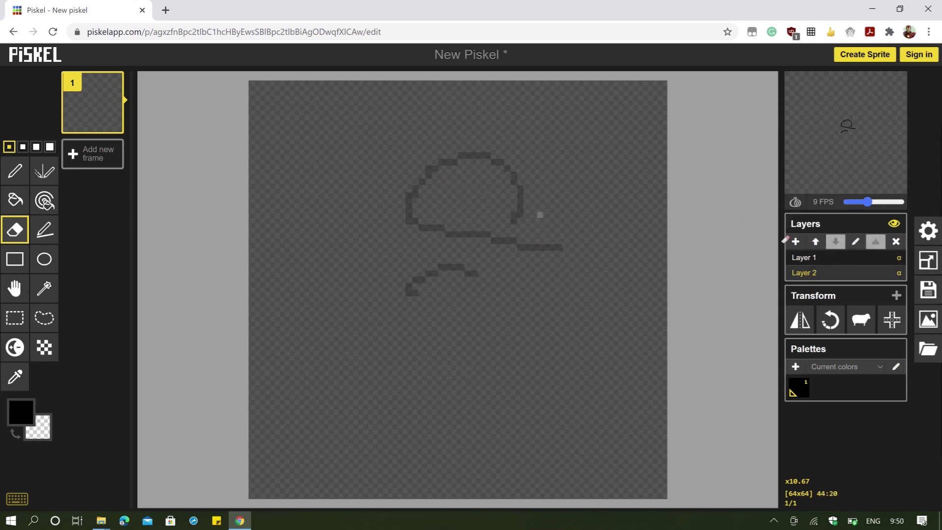
pyautogui.click(823, 243)
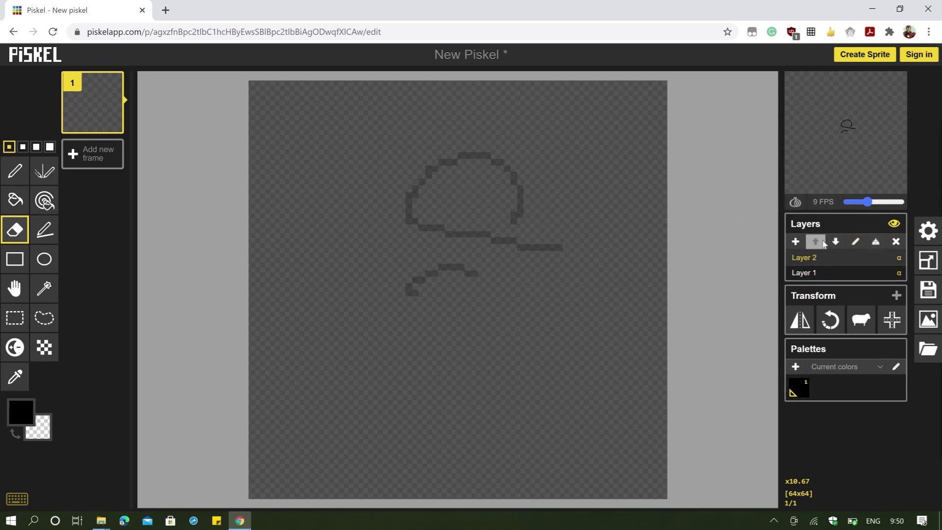
pyautogui.click(876, 242)
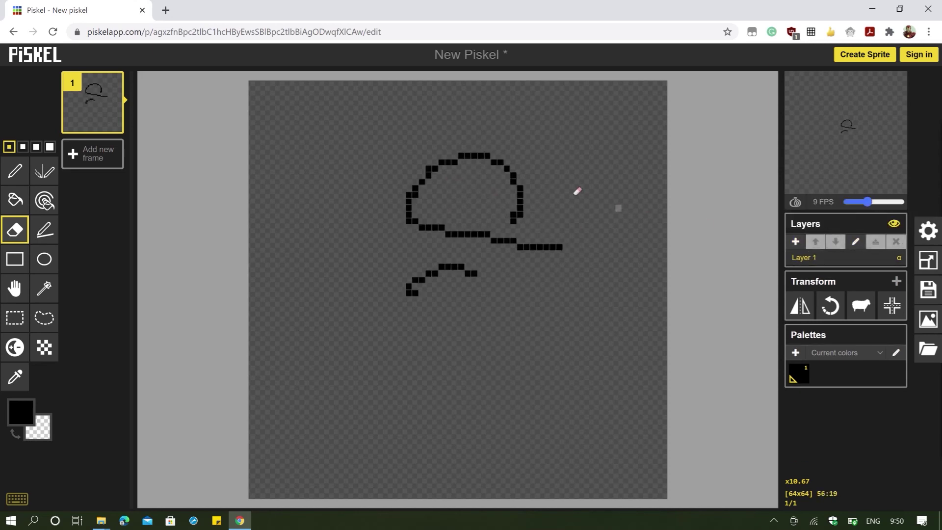
# Erase the cap outline and the arc from Layer 1 so the canvas is empty
pyautogui.moveTo(577, 191)
pyautogui.mouseDown()
pyautogui.moveTo(520, 224)
pyautogui.moveTo(531, 185)
pyautogui.moveTo(587, 164)
pyautogui.moveTo(391, 323)
pyautogui.moveTo(432, 281)
pyautogui.moveTo(506, 233)
pyautogui.moveTo(535, 225)
pyautogui.mouseUp()
pyautogui.moveTo(513, 265); pyautogui.dragTo(454, 285)
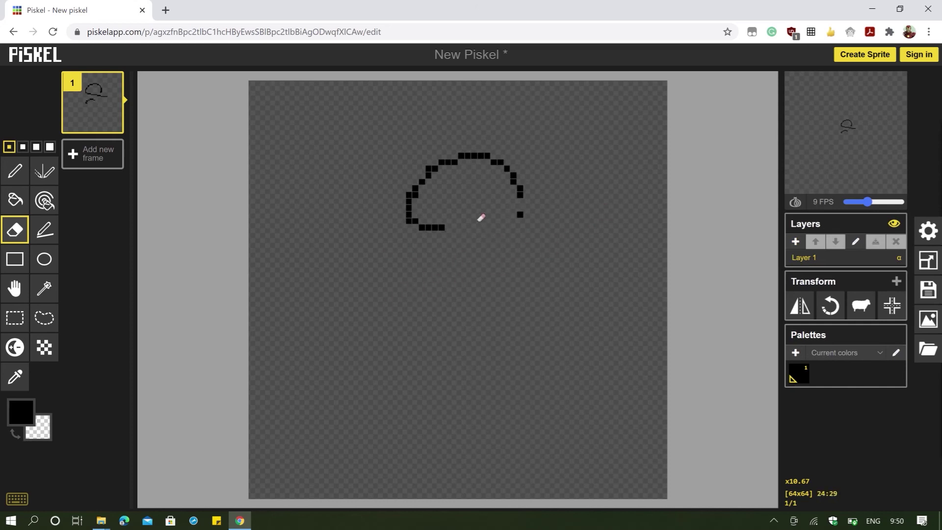
pyautogui.moveTo(563, 217); pyautogui.dragTo(534, 223)
pyautogui.moveTo(461, 209)
pyautogui.mouseDown()
pyautogui.moveTo(378, 248)
pyautogui.moveTo(393, 265)
pyautogui.moveTo(386, 254)
pyautogui.moveTo(460, 206)
pyautogui.moveTo(651, 136)
pyautogui.moveTo(561, 119)
pyautogui.moveTo(535, 127)
pyautogui.moveTo(421, 186)
pyautogui.moveTo(449, 179)
pyautogui.moveTo(373, 225)
pyautogui.moveTo(410, 209)
pyautogui.moveTo(383, 229)
pyautogui.mouseUp()
pyautogui.moveTo(469, 153); pyautogui.dragTo(423, 185)
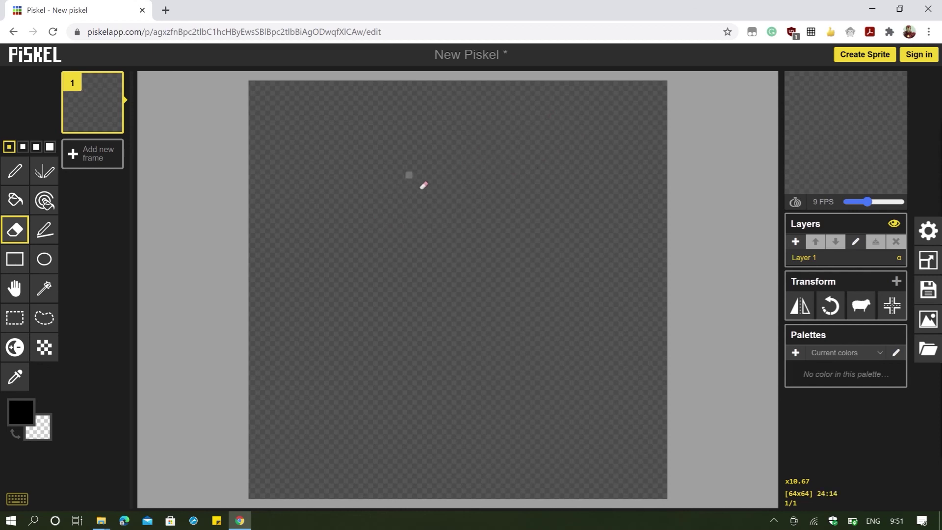
# Draw a large black U-shaped outline and strokes along the canvas edges with the Pen tool
pyautogui.scroll(-4, 456, 237)
pyautogui.scroll(3, 482, 253)
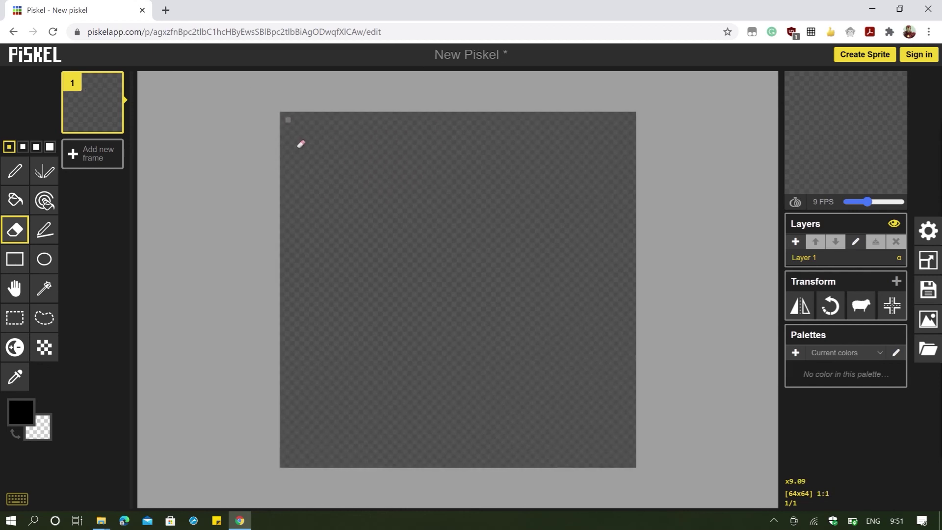
pyautogui.click(15, 170)
pyautogui.moveTo(322, 132)
pyautogui.mouseDown()
pyautogui.moveTo(313, 273)
pyautogui.moveTo(325, 357)
pyautogui.moveTo(483, 447)
pyautogui.moveTo(629, 392)
pyautogui.moveTo(556, 131)
pyautogui.mouseUp()
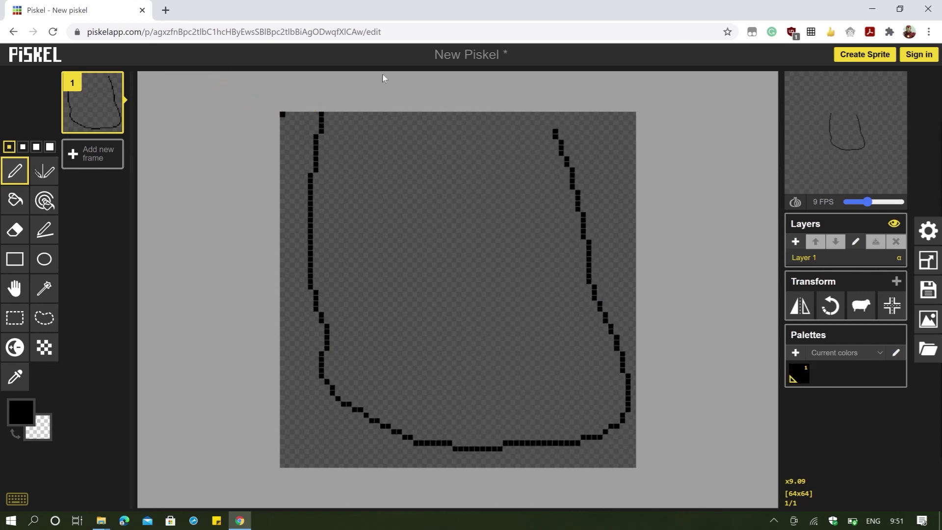
pyautogui.moveTo(620, 113)
pyautogui.mouseDown()
pyautogui.moveTo(669, 130)
pyautogui.moveTo(626, 120)
pyautogui.moveTo(645, 155)
pyautogui.moveTo(638, 118)
pyautogui.moveTo(644, 472)
pyautogui.moveTo(635, 458)
pyautogui.moveTo(387, 454)
pyautogui.moveTo(284, 252)
pyautogui.mouseUp()
pyautogui.moveTo(288, 102); pyautogui.dragTo(291, 104)
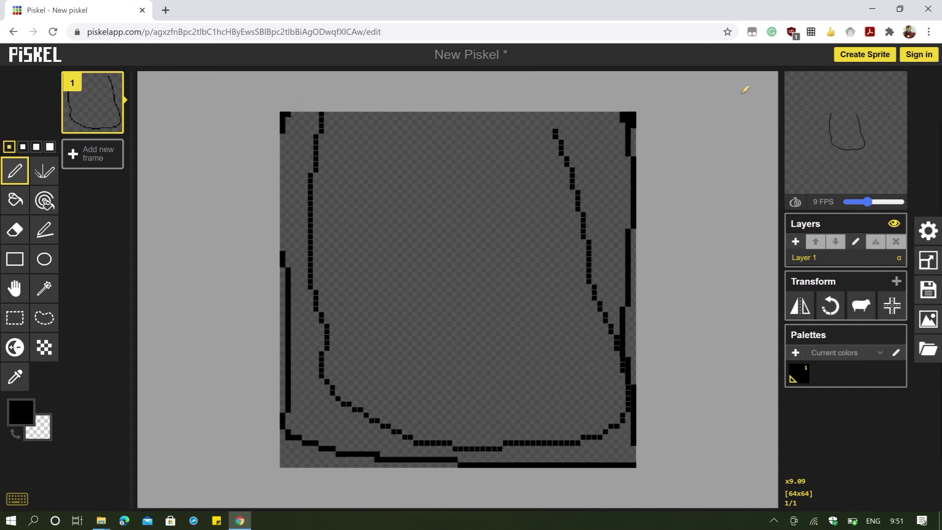
pyautogui.moveTo(743, 92); pyautogui.dragTo(537, 141)
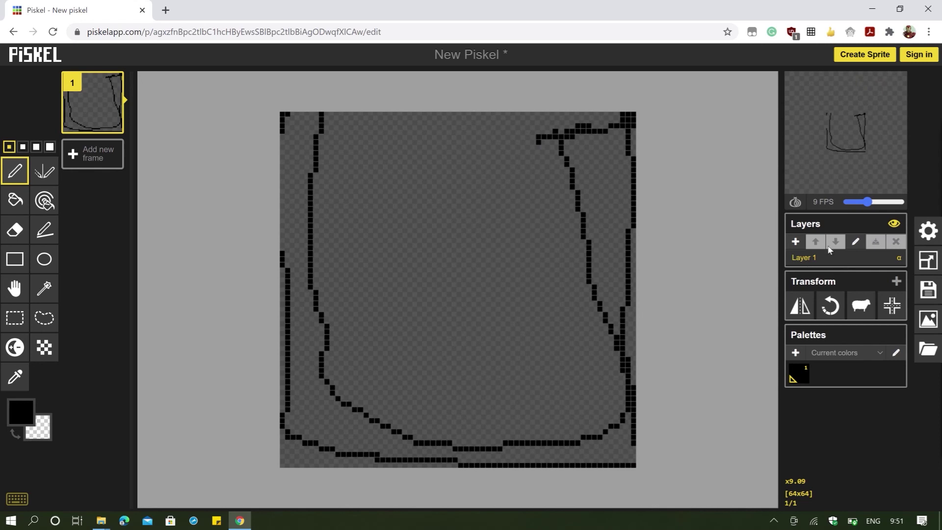
# Fill the canvas interior with the Paint bucket, and undo the fill and the pen strokes
pyautogui.click(15, 200)
pyautogui.click(489, 191)
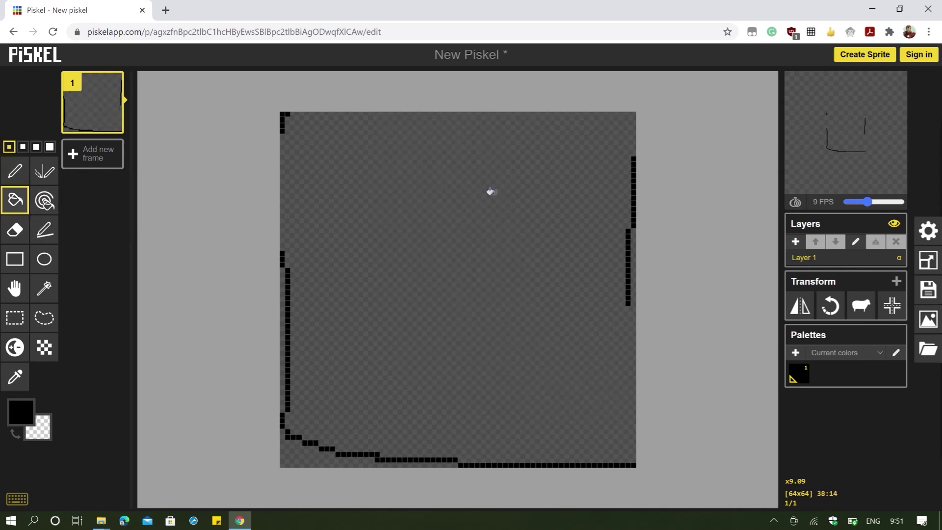
pyautogui.hotkey('ctrl', 'z')
pyautogui.hotkey('ctrl', 'z')
pyautogui.hotkey('ctrl', 'z')
pyautogui.hotkey('ctrl', 'z')
# Draw a small open-topped black shape in the upper part of the canvas with the Pen tool
pyautogui.click(17, 176)
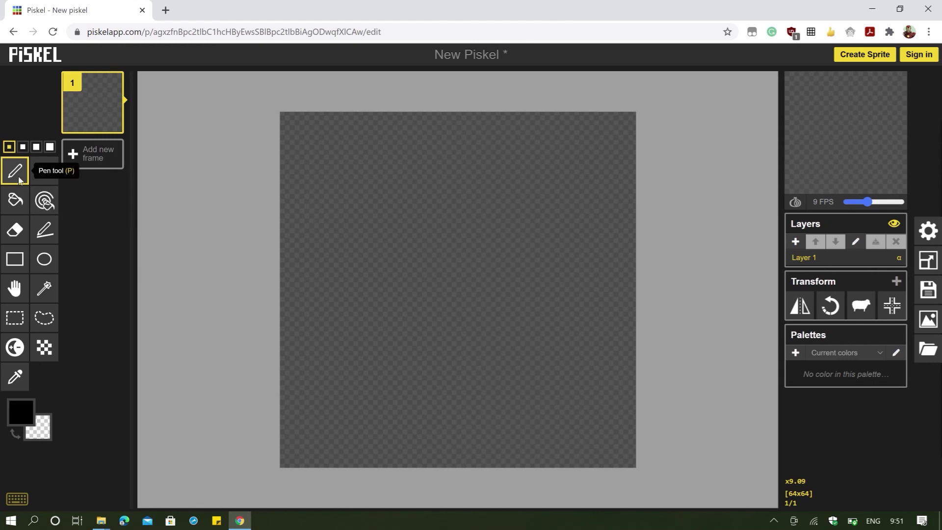
pyautogui.click(388, 156)
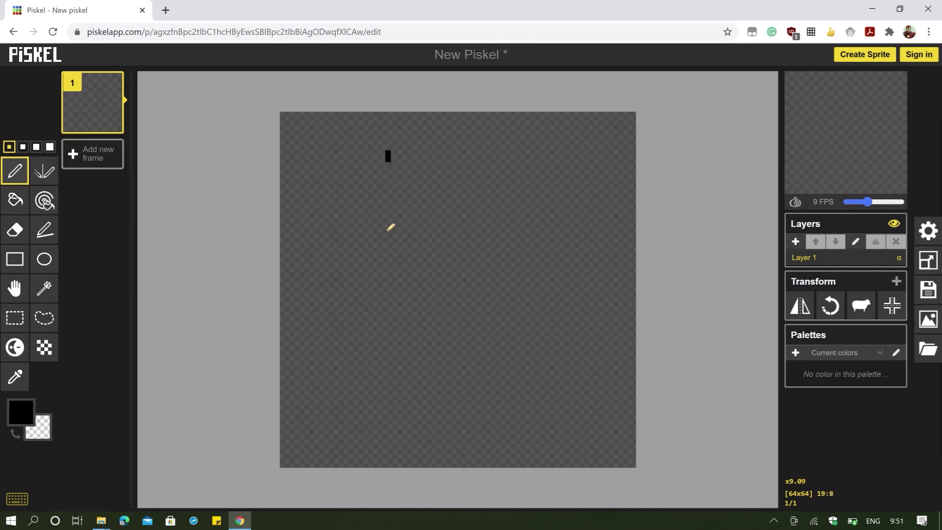
pyautogui.moveTo(388, 230); pyautogui.dragTo(456, 146)
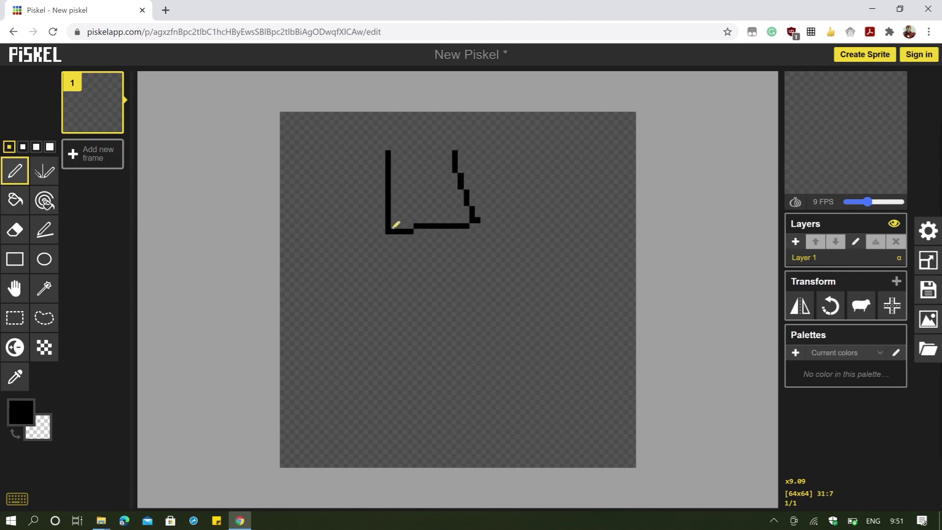
# Draw symmetrical black patterns and a pair of side loops down the canvas with the mirror pen
pyautogui.click(40, 176)
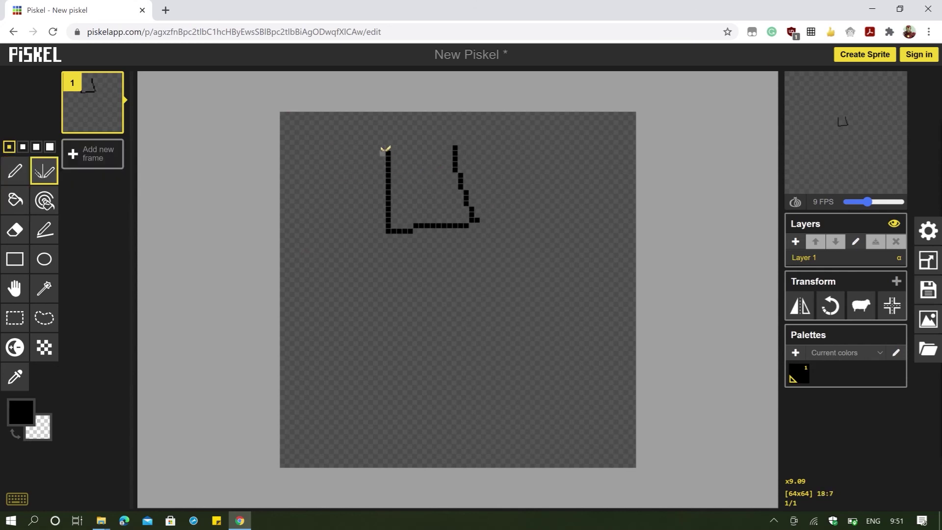
pyautogui.moveTo(382, 144)
pyautogui.mouseDown()
pyautogui.moveTo(490, 246)
pyautogui.moveTo(427, 286)
pyautogui.moveTo(485, 303)
pyautogui.moveTo(439, 345)
pyautogui.moveTo(486, 397)
pyautogui.moveTo(465, 433)
pyautogui.moveTo(544, 425)
pyautogui.mouseUp()
pyautogui.moveTo(542, 294)
pyautogui.mouseDown()
pyautogui.moveTo(543, 280)
pyautogui.moveTo(561, 316)
pyautogui.moveTo(545, 311)
pyautogui.mouseUp()
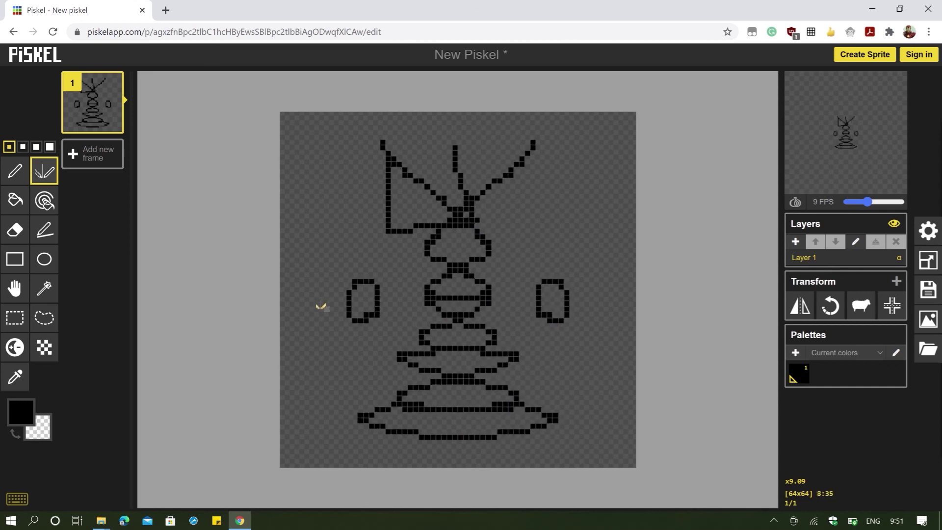
# Fill the background around the patterns with black, and undo back to an empty canvas
pyautogui.click(16, 197)
pyautogui.click(336, 252)
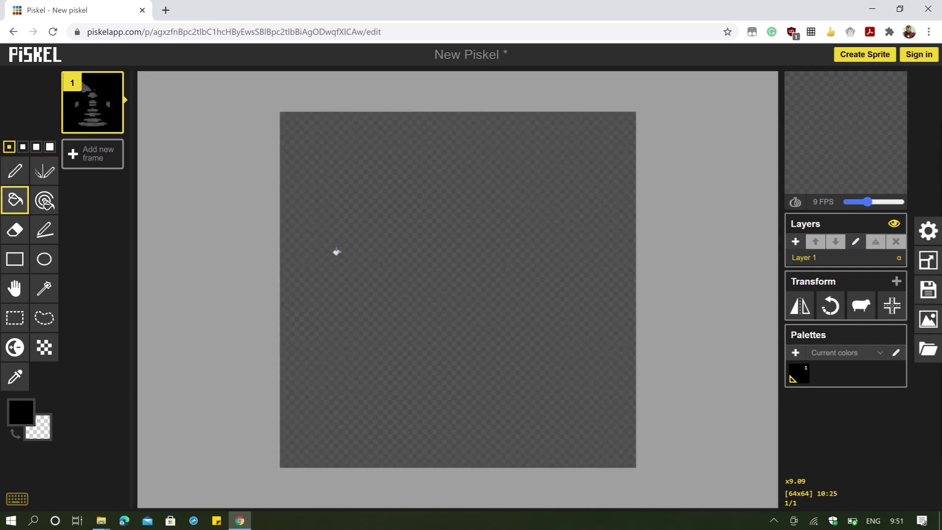
pyautogui.hotkey('ctrl', 'z')
# Paint all same-colored pixels of the empty canvas black, and undo that fill
pyautogui.click(47, 204)
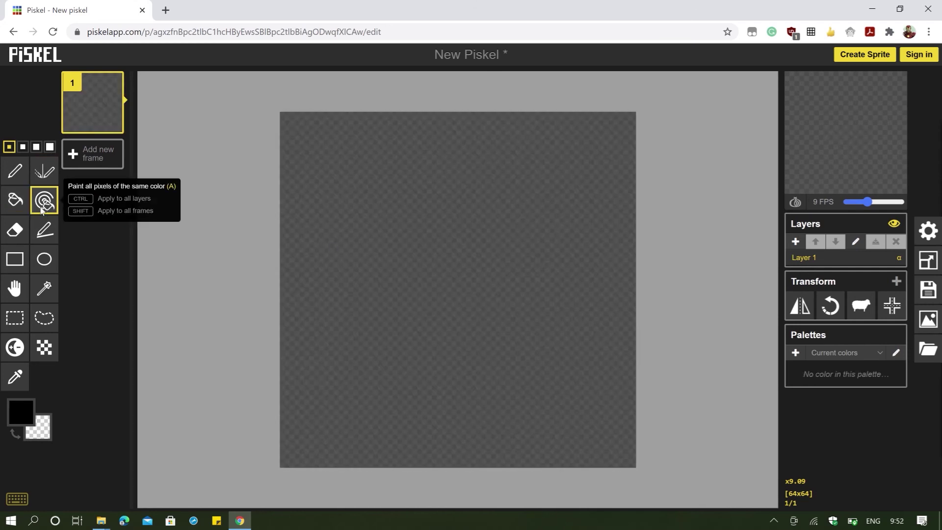
pyautogui.click(347, 200)
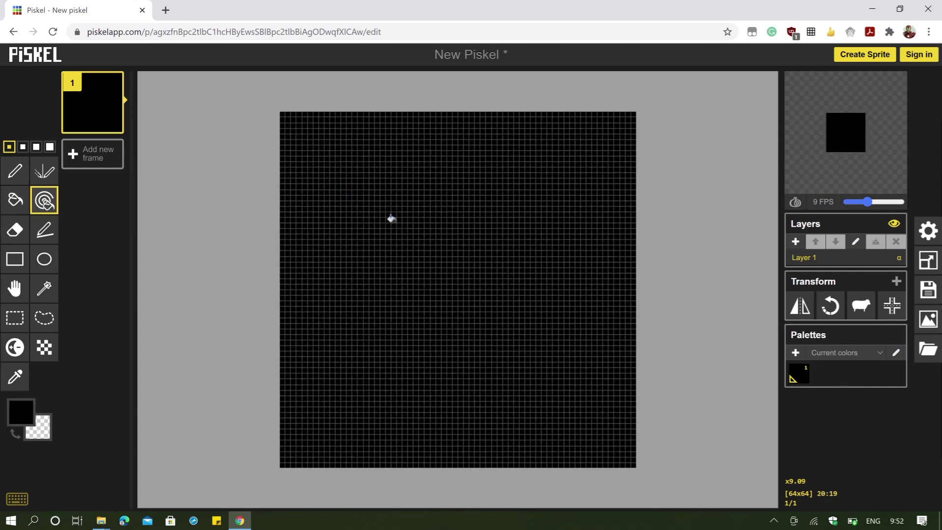
pyautogui.hotkey('ctrl', 'z')
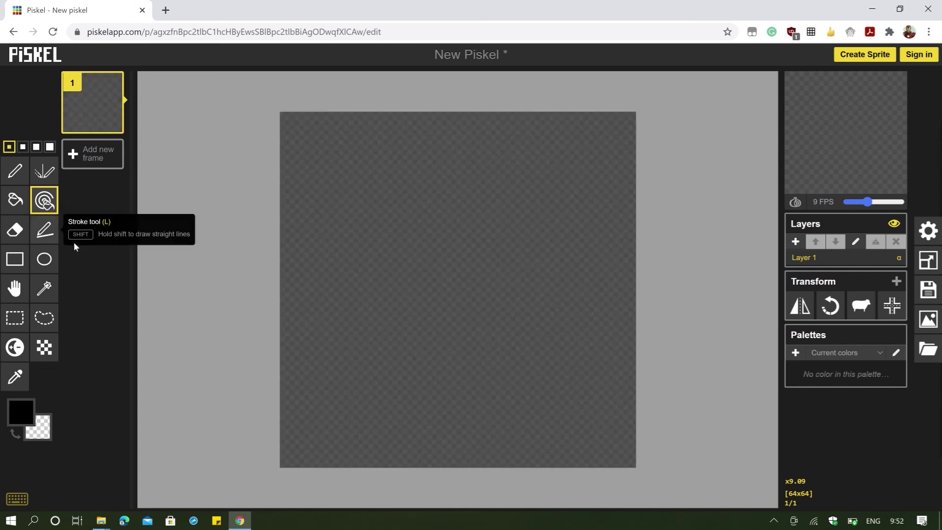
# Draw a nearly horizontal black line across the middle of the canvas with the Stroke tool
pyautogui.click(15, 229)
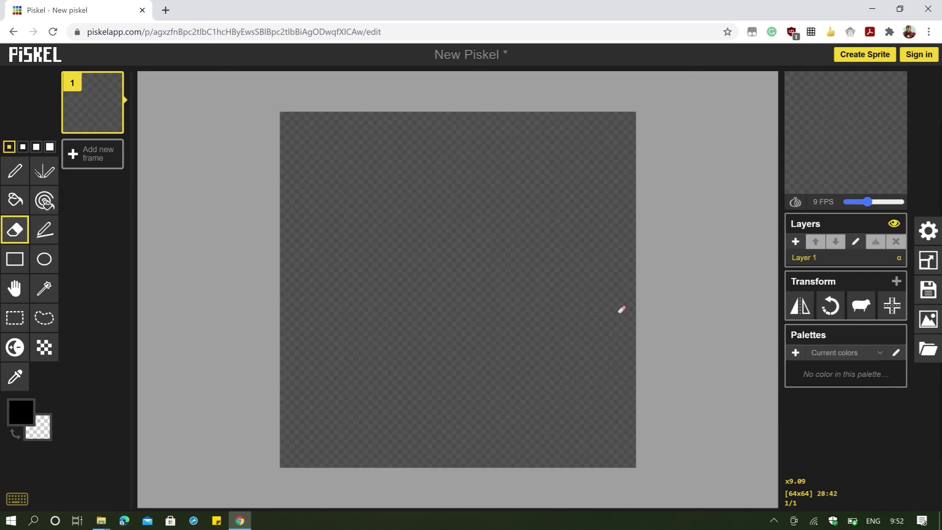
pyautogui.click(49, 230)
pyautogui.moveTo(366, 242)
pyautogui.mouseDown()
pyautogui.moveTo(507, 217)
pyautogui.moveTo(540, 265)
pyautogui.moveTo(579, 275)
pyautogui.moveTo(571, 247)
pyautogui.mouseUp()
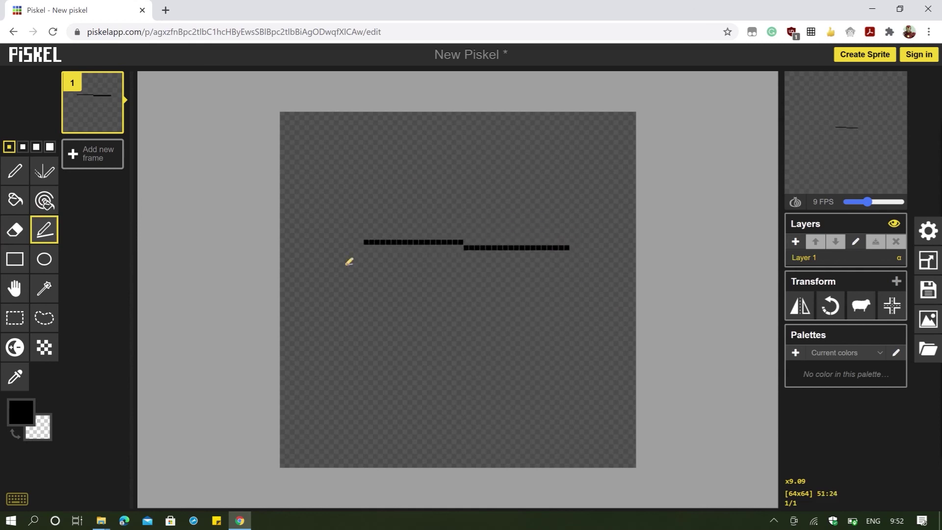
# Erase the whole horizontal line from the canvas
pyautogui.click(16, 237)
pyautogui.moveTo(418, 241)
pyautogui.mouseDown()
pyautogui.moveTo(347, 259)
pyautogui.moveTo(377, 242)
pyautogui.mouseUp()
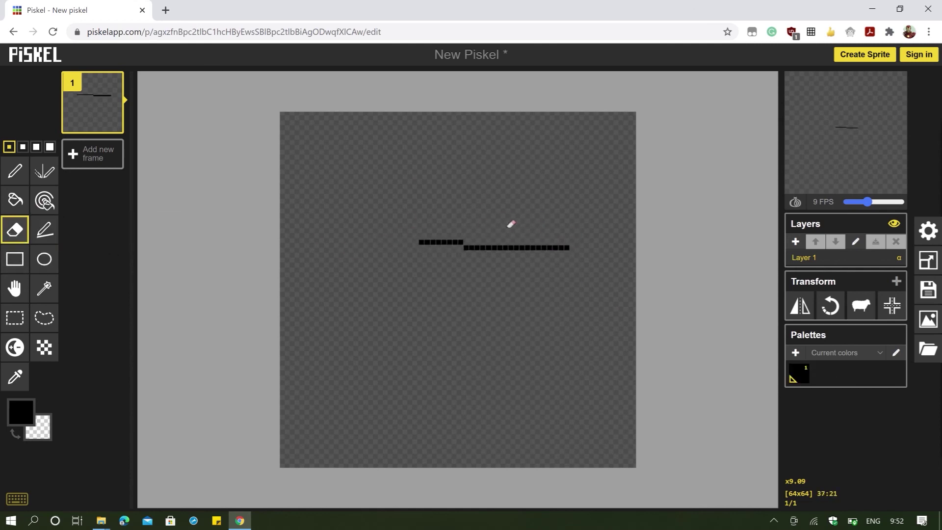
pyautogui.moveTo(510, 225)
pyautogui.mouseDown()
pyautogui.moveTo(512, 244)
pyautogui.moveTo(537, 240)
pyautogui.moveTo(452, 261)
pyautogui.mouseUp()
pyautogui.moveTo(553, 228)
pyautogui.mouseDown()
pyautogui.moveTo(473, 254)
pyautogui.moveTo(496, 245)
pyautogui.mouseUp()
# Draw a small black rectangle near the canvas top and a wide ellipse about 35 by 15 pixels below it
pyautogui.click(6, 259)
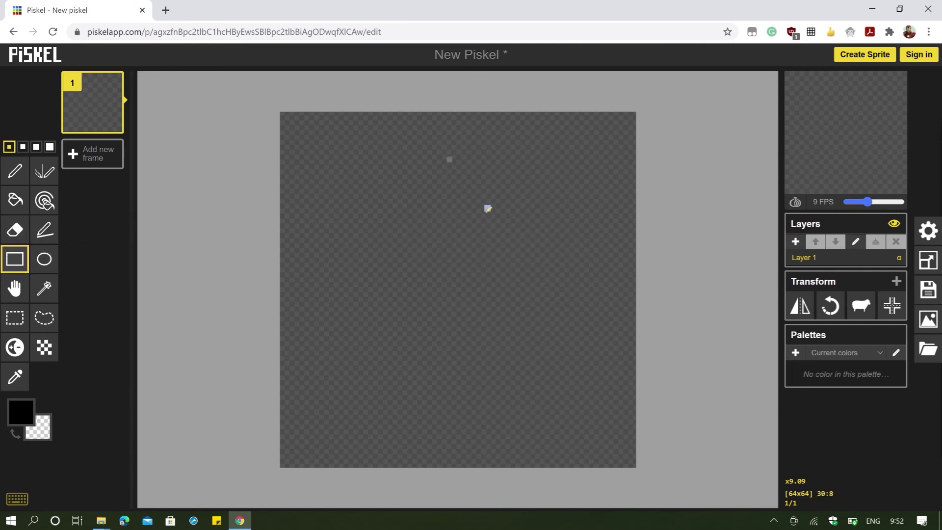
pyautogui.moveTo(455, 159); pyautogui.dragTo(436, 185)
pyautogui.click(44, 259)
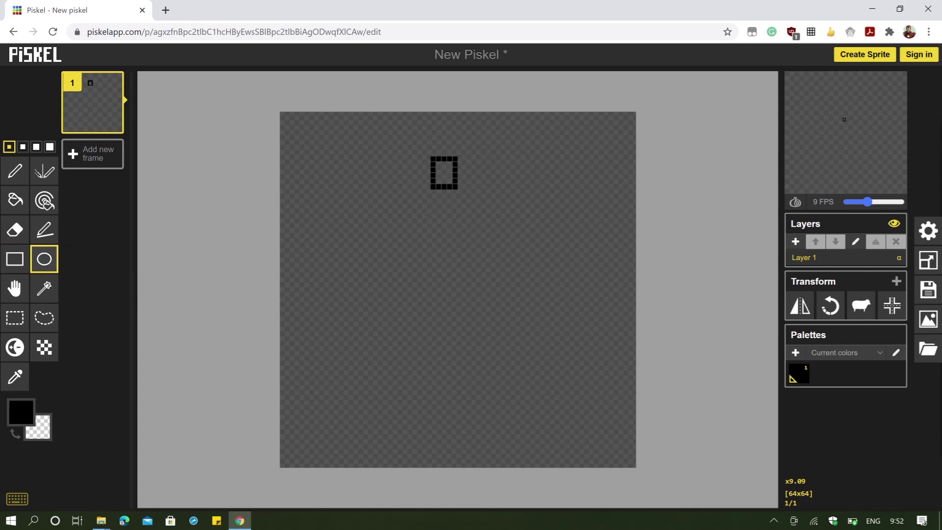
pyautogui.moveTo(403, 252); pyautogui.dragTo(595, 332)
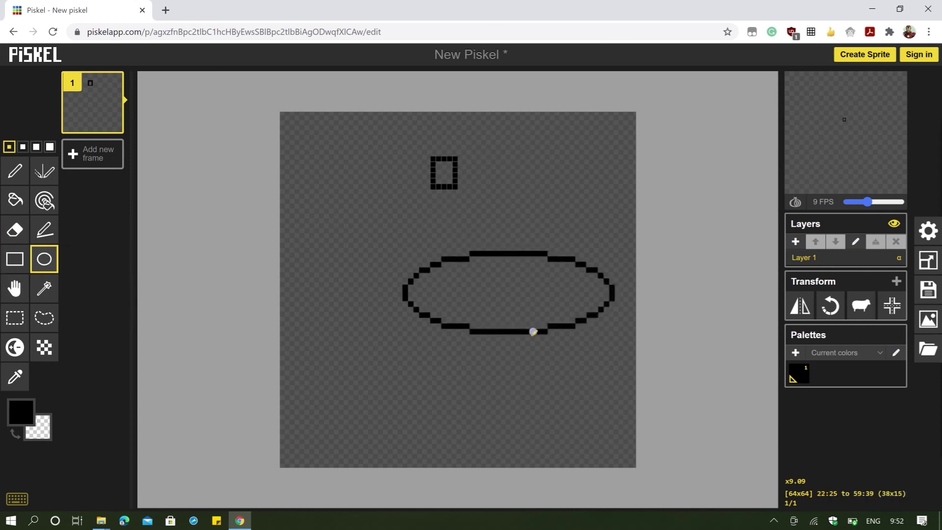
# Shift both shapes left and slightly down, and wand-select the ellipse's interior and move that selection below the ellipse
pyautogui.click(11, 295)
pyautogui.moveTo(551, 260)
pyautogui.mouseDown()
pyautogui.moveTo(521, 292)
pyautogui.moveTo(467, 309)
pyautogui.moveTo(506, 269)
pyautogui.moveTo(477, 282)
pyautogui.mouseUp()
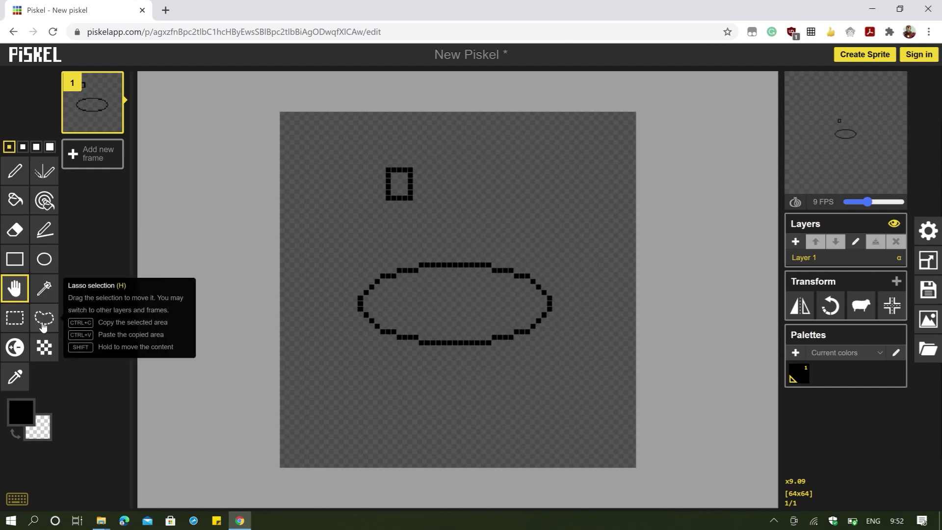
pyautogui.click(44, 288)
pyautogui.click(487, 303)
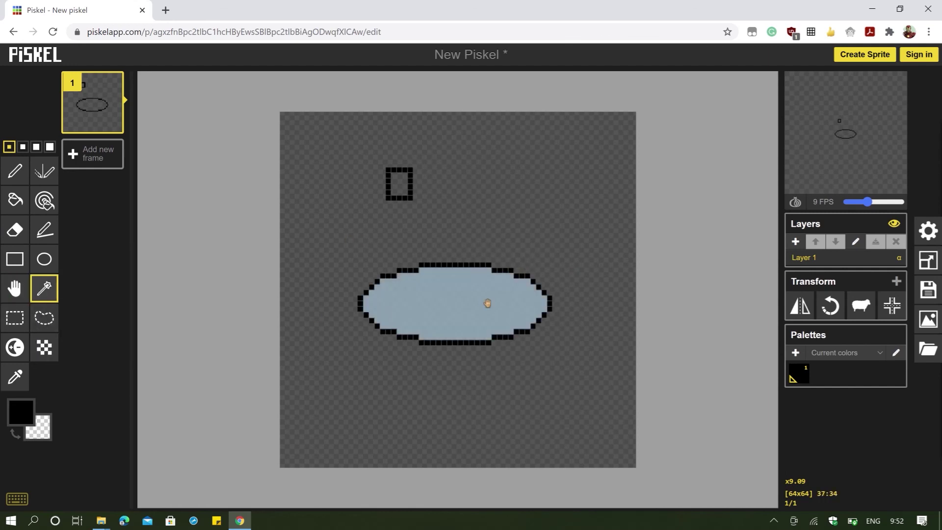
pyautogui.moveTo(458, 307); pyautogui.dragTo(503, 394)
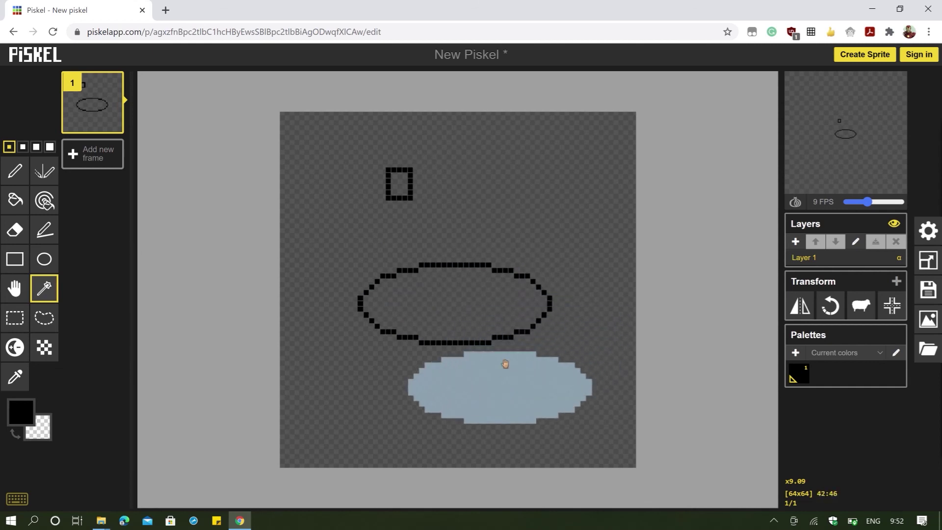
# Dismiss the moved selection and add a second layer with a sloping black pen line running from below the rectangle to the ellipse
pyautogui.press('Escape')
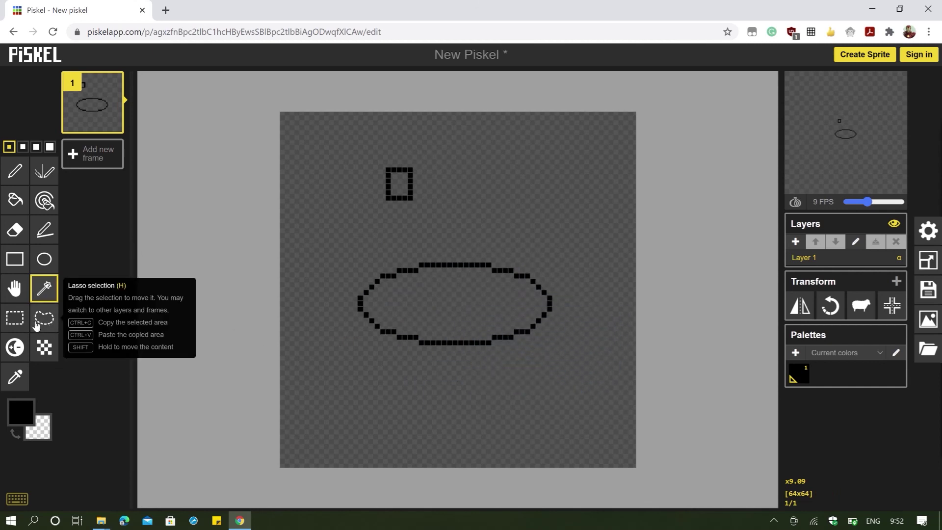
pyautogui.click(16, 319)
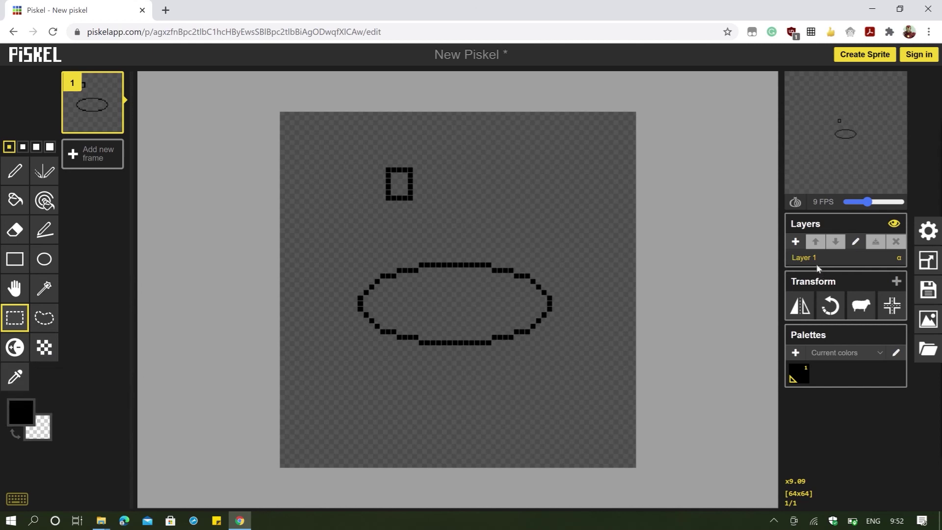
pyautogui.click(796, 241)
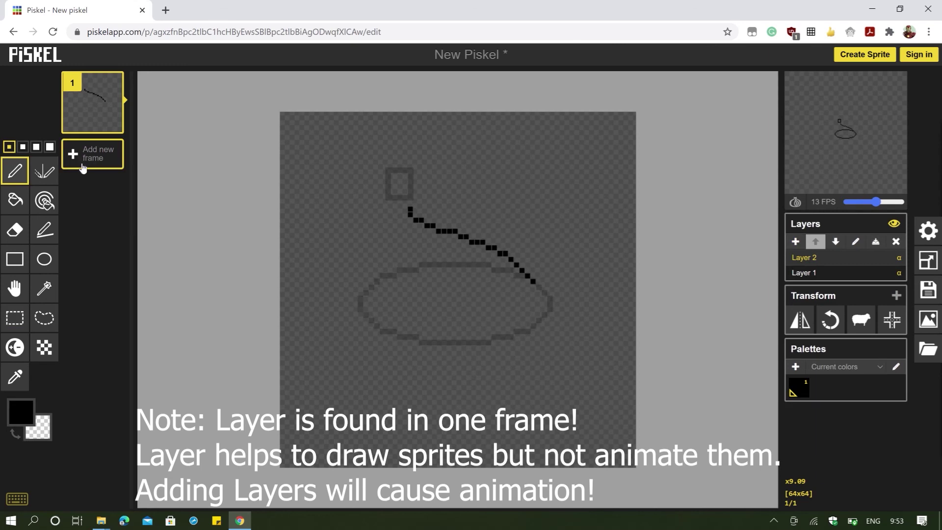
# Add a second frame and draw a rough open black loop about 22 pixels wide in the upper-left part of its canvas
pyautogui.click(84, 168)
pyautogui.moveTo(344, 238); pyautogui.dragTo(446, 175)
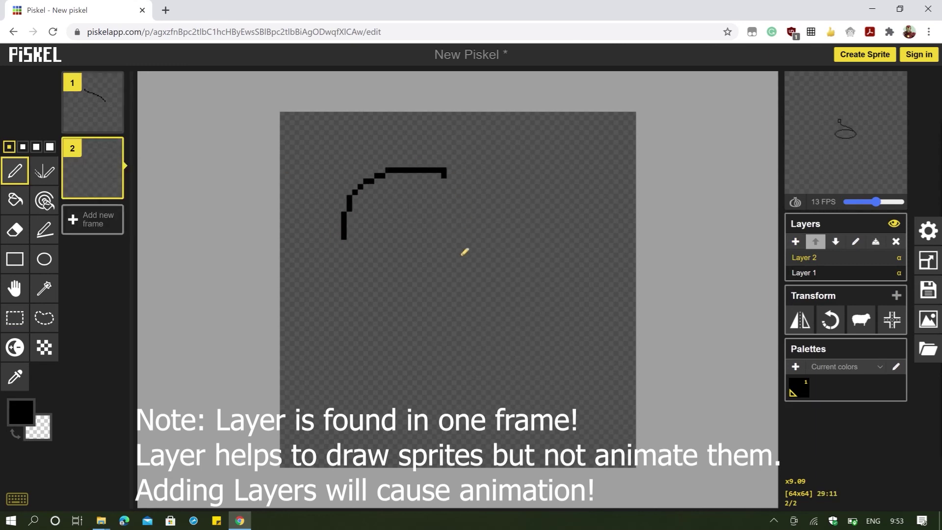
pyautogui.moveTo(464, 252)
pyautogui.mouseDown()
pyautogui.moveTo(378, 229)
pyautogui.moveTo(375, 210)
pyautogui.mouseUp()
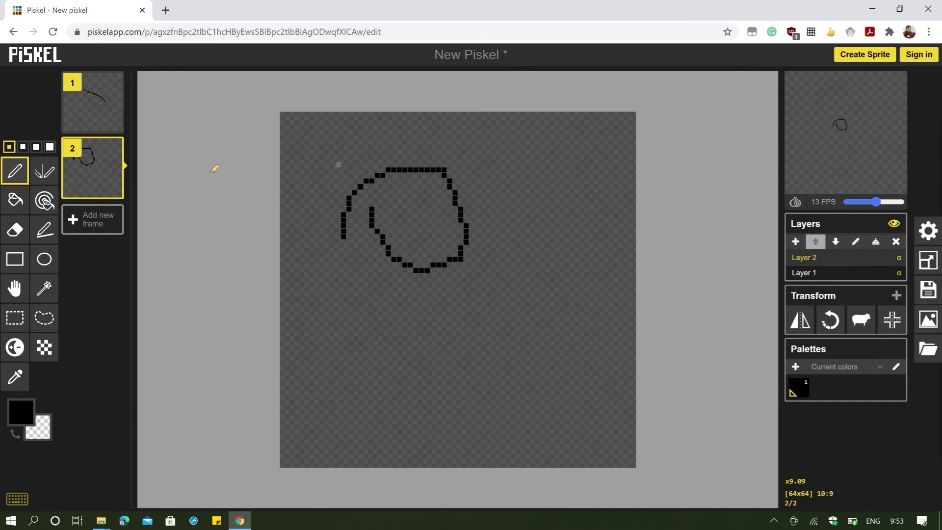
# Delete the second frame and close the browser window, leaving the site without saving the sprite
pyautogui.click(113, 148)
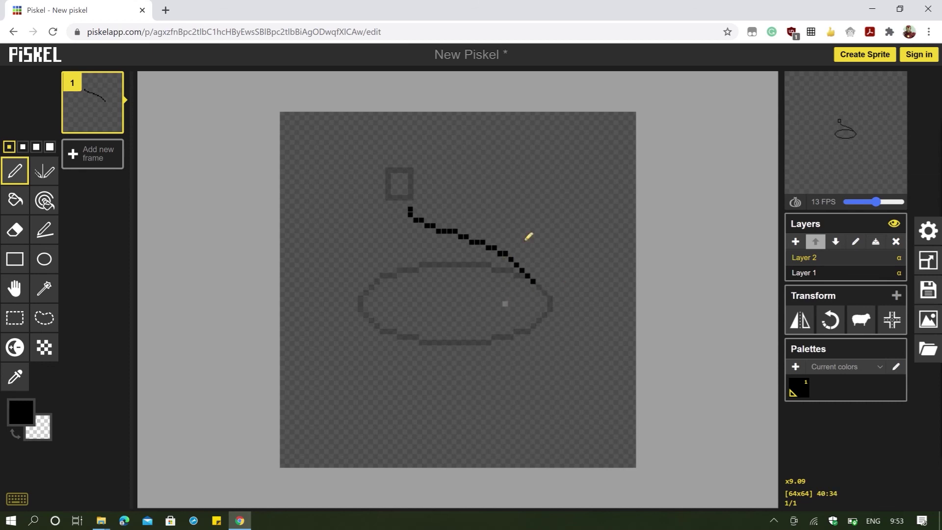
pyautogui.click(927, 9)
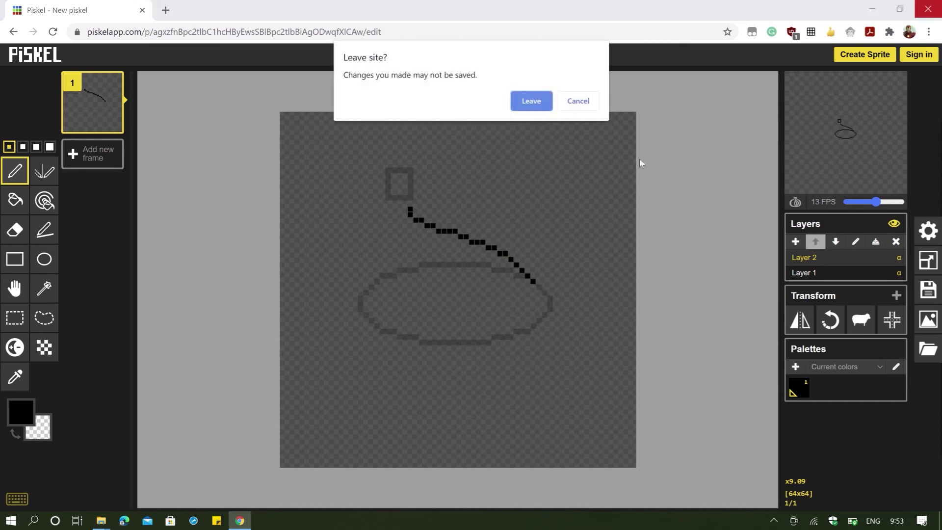
pyautogui.click(536, 101)
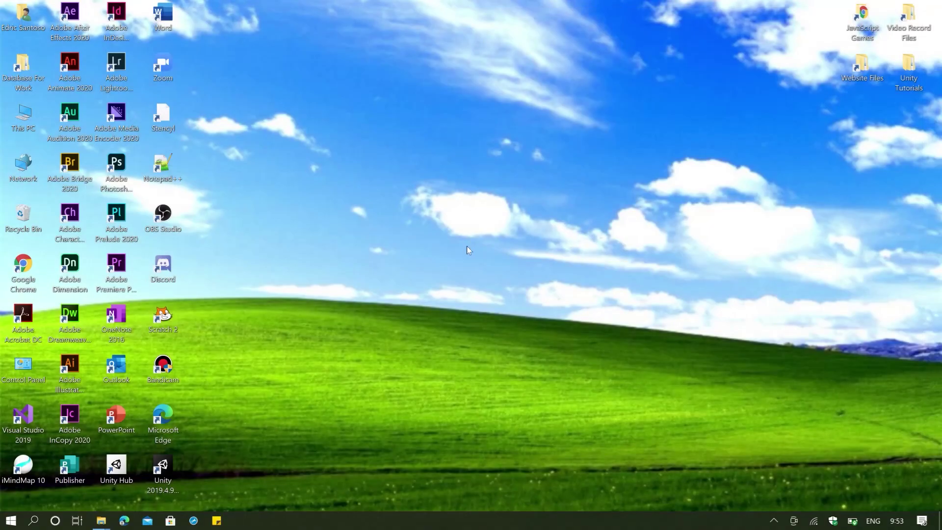